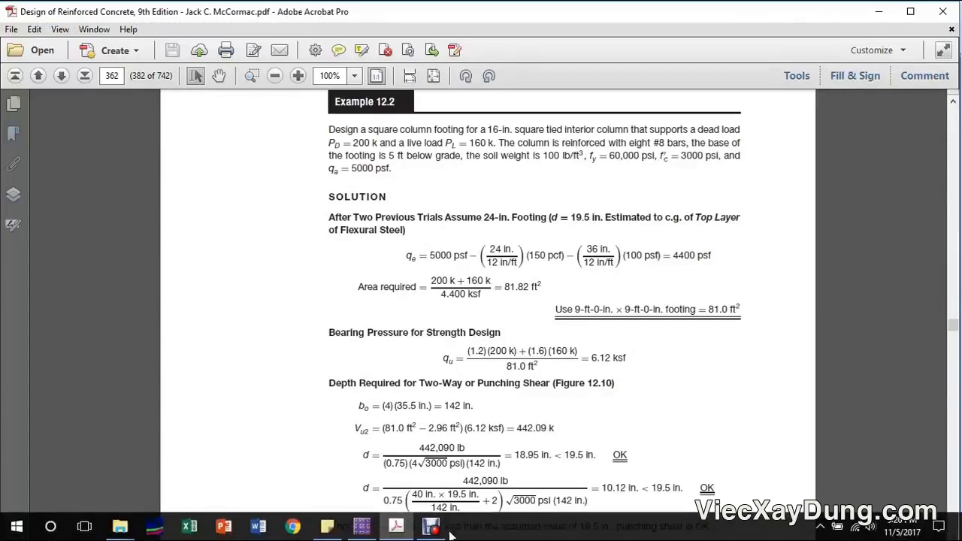
Switch to SAFE and start a new model from the Grid Only template with US units.
{"action": "left_click", "coordinate": [399, 529]}
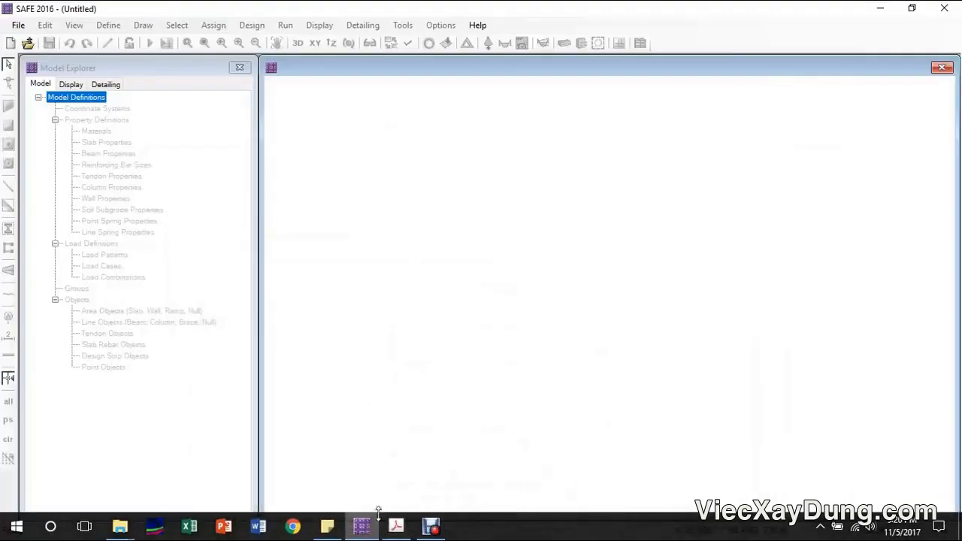
{"action": "left_click", "coordinate": [18, 26]}
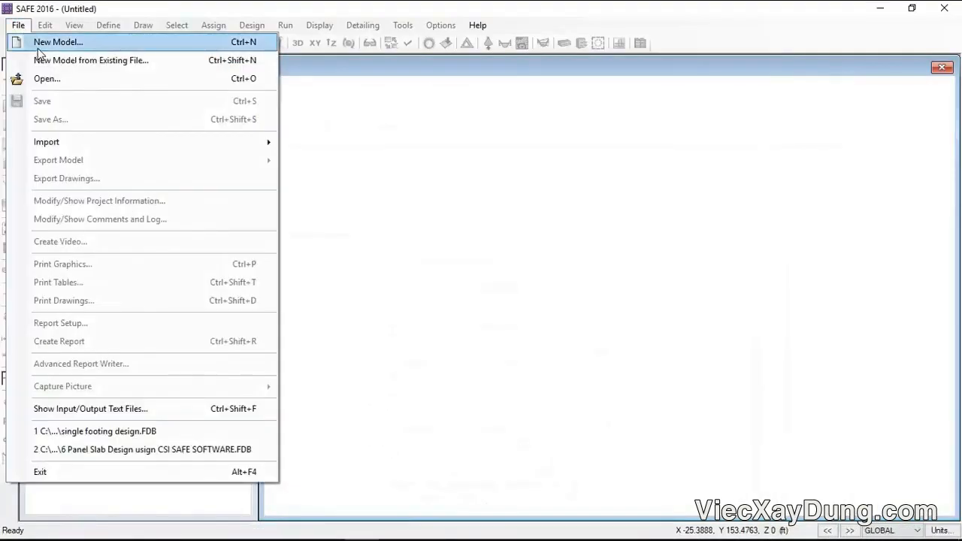
{"action": "left_click", "coordinate": [49, 42]}
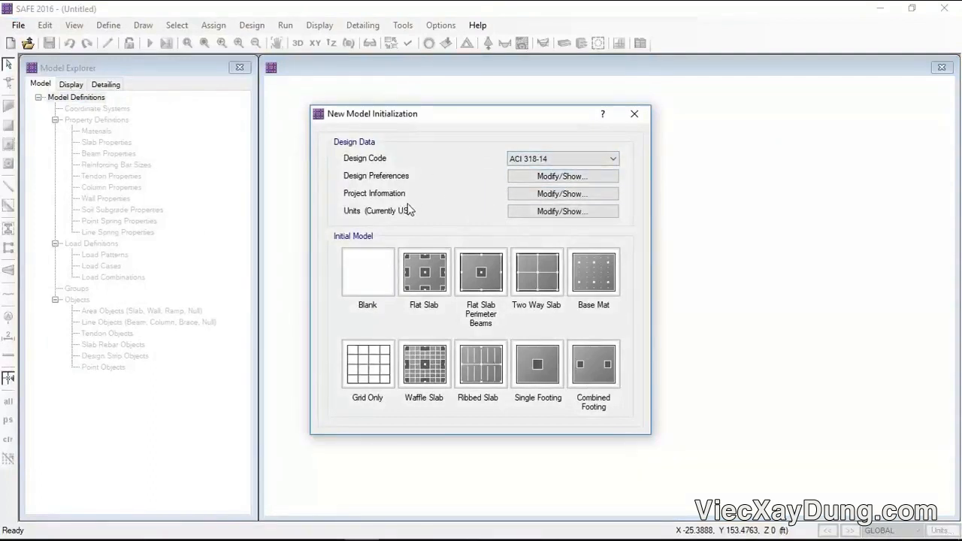
{"action": "left_click", "coordinate": [563, 211]}
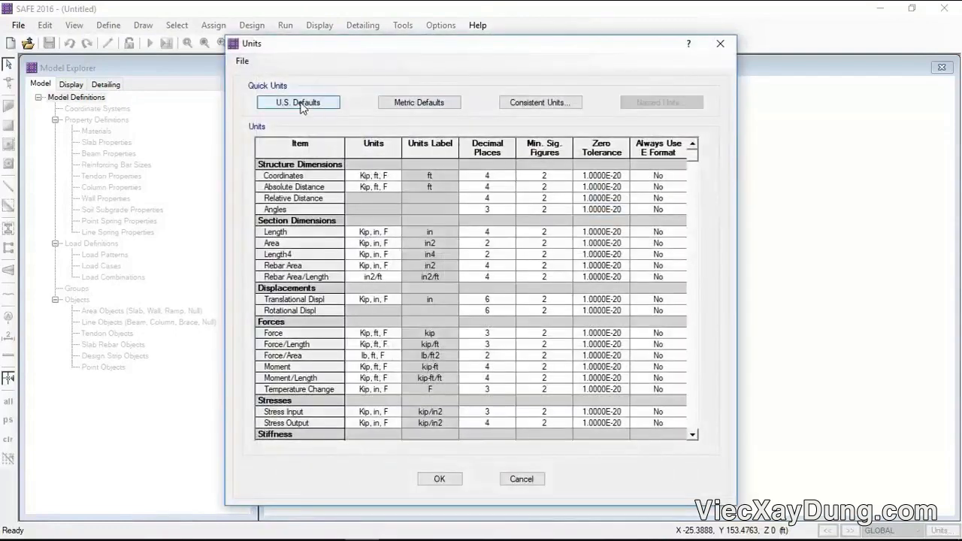
{"action": "left_click", "coordinate": [439, 478]}
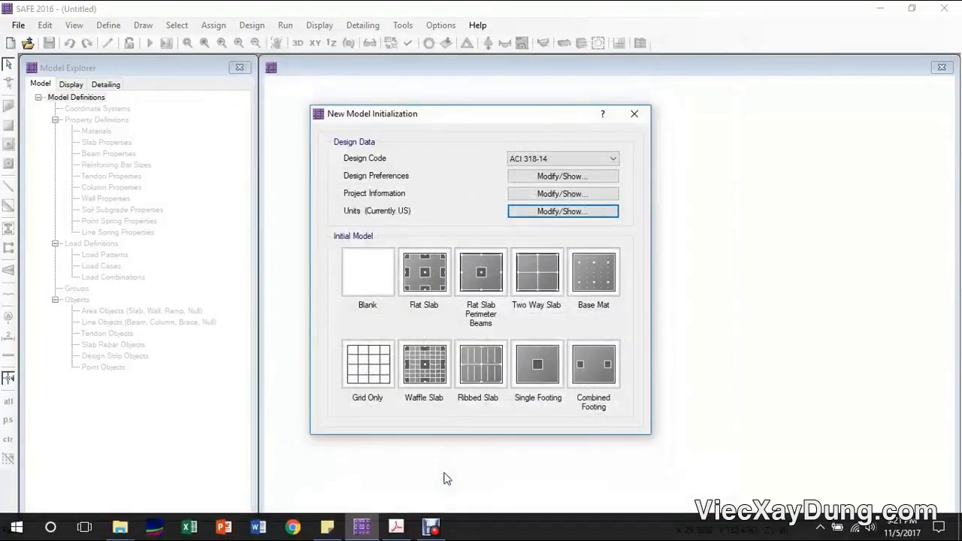
{"action": "left_click", "coordinate": [362, 375]}
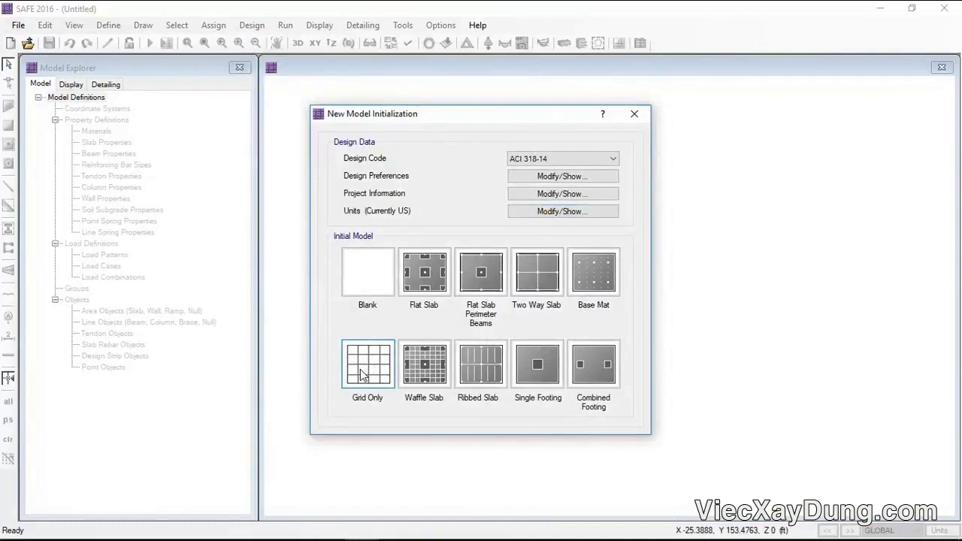
{"action": "double_click", "coordinate": [486, 255]}
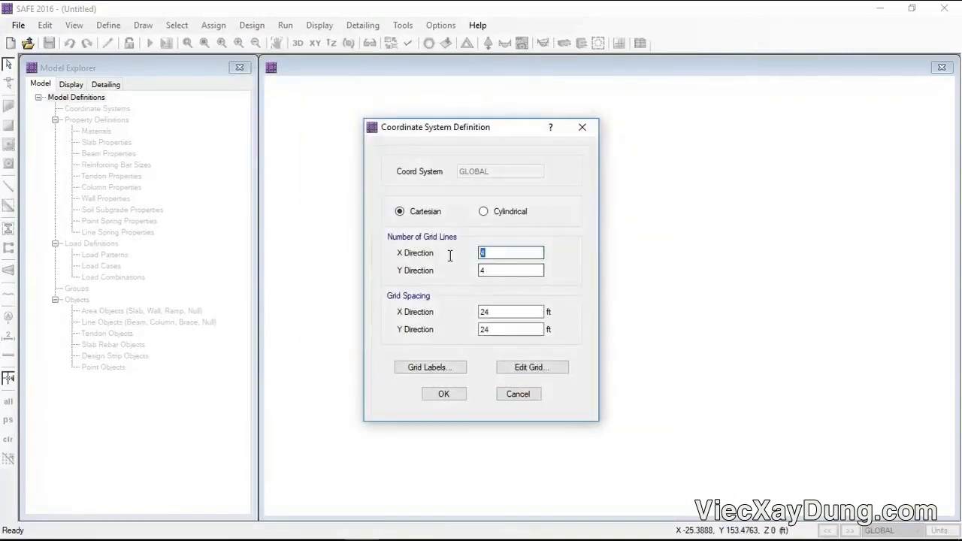
{"action": "type", "text": "1"}
{"action": "key", "text": "Tab"}
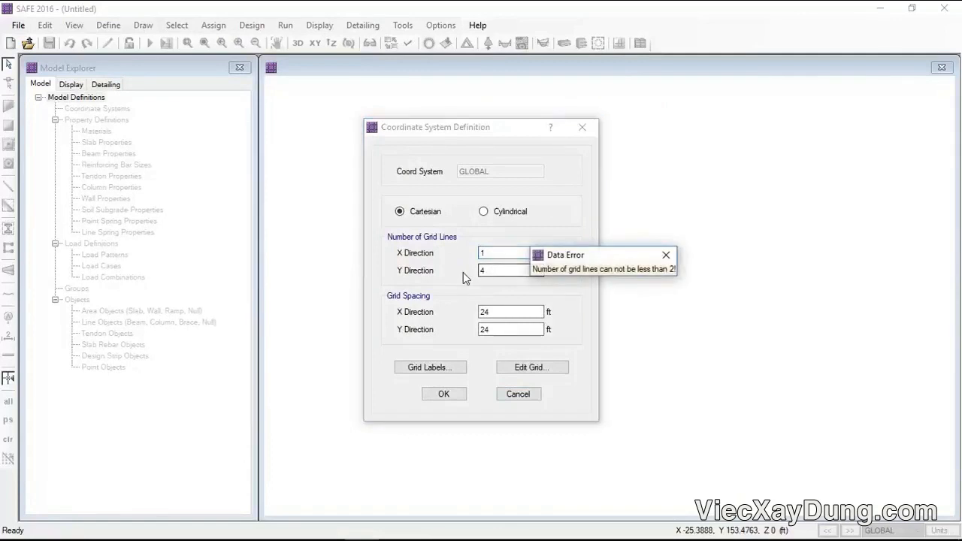
{"action": "left_click", "coordinate": [666, 255]}
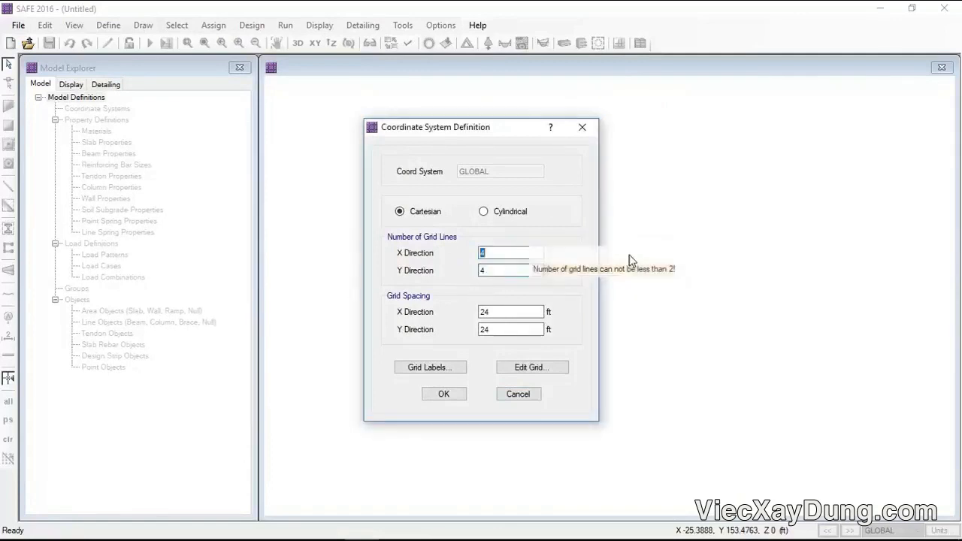
Create a Cartesian grid with 2 lines in each direction, spaced 20 ft apart in X and Y.
{"action": "type", "text": "2"}
{"action": "double_click", "coordinate": [482, 271]}
{"action": "type", "text": "2"}
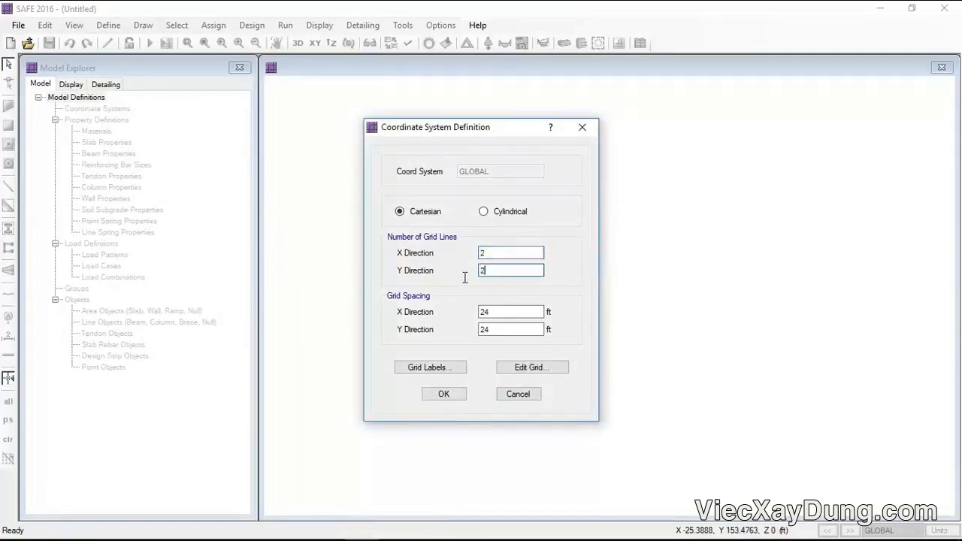
{"action": "double_click", "coordinate": [484, 312]}
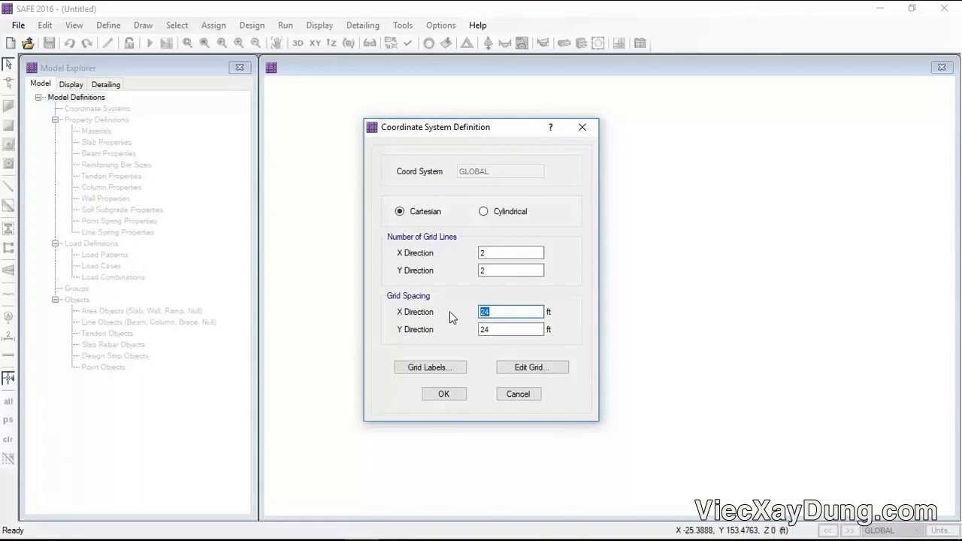
{"action": "type", "text": "20"}
{"action": "key", "text": "Tab"}
{"action": "type", "text": "20"}
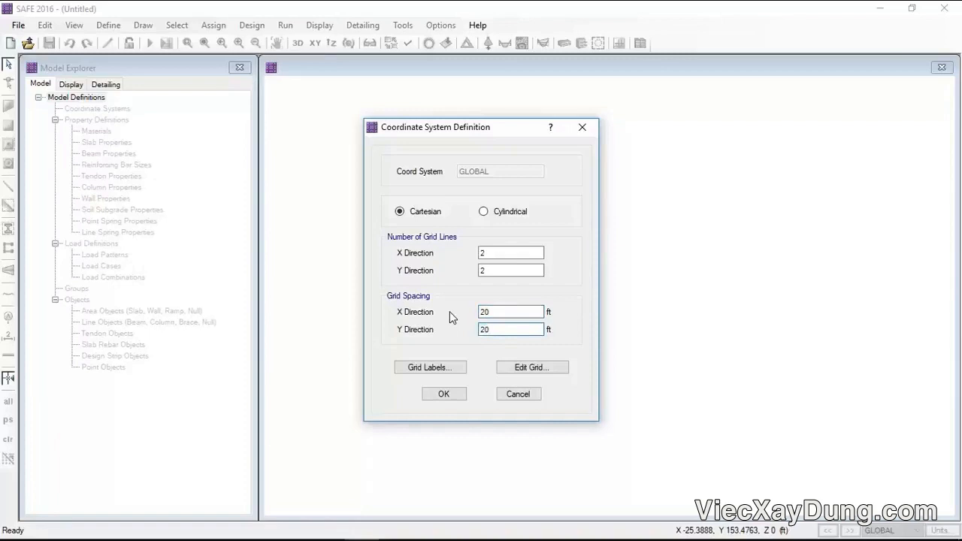
{"action": "left_click", "coordinate": [492, 312]}
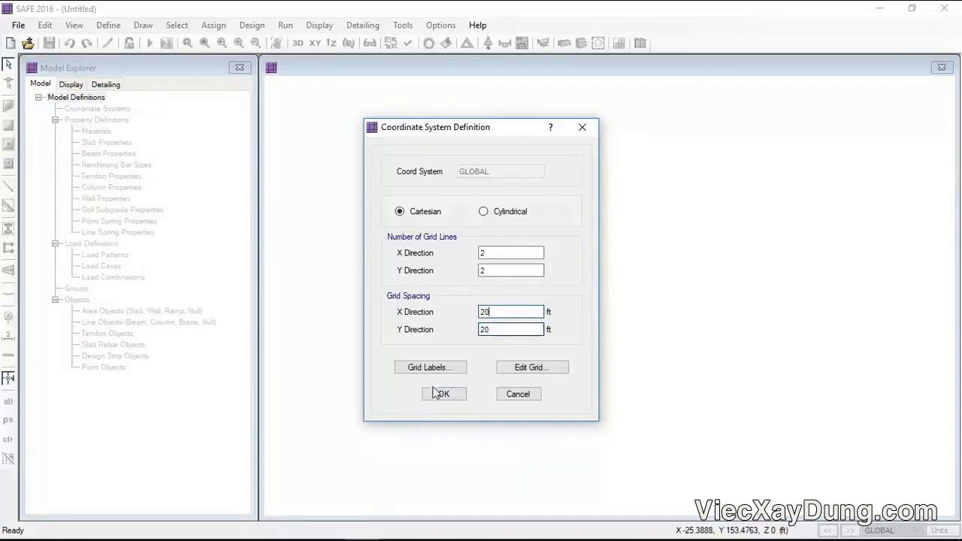
{"action": "left_click", "coordinate": [443, 394]}
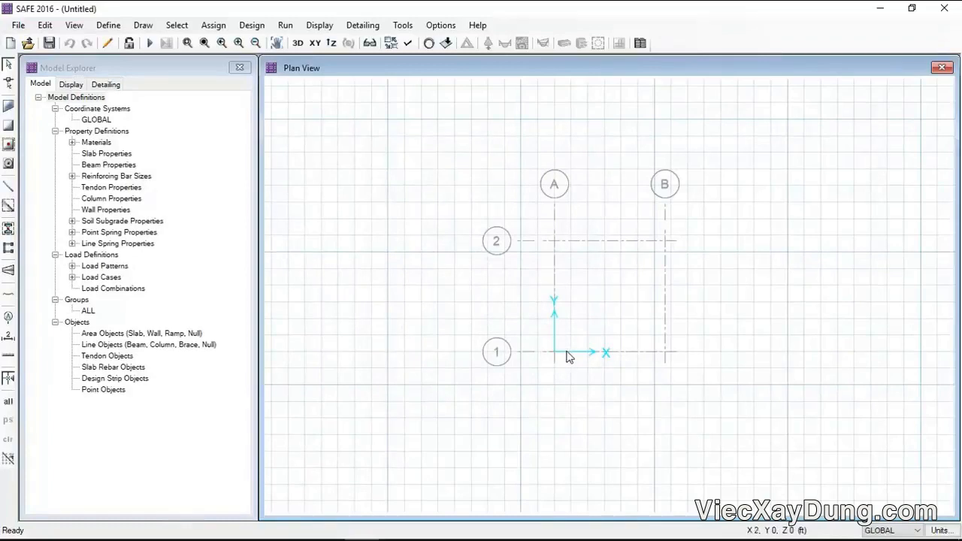
Check the given data of Example 12.2 in the Acrobat PDF and return to SAFE.
{"action": "mouse_move", "coordinate": [470, 528]}
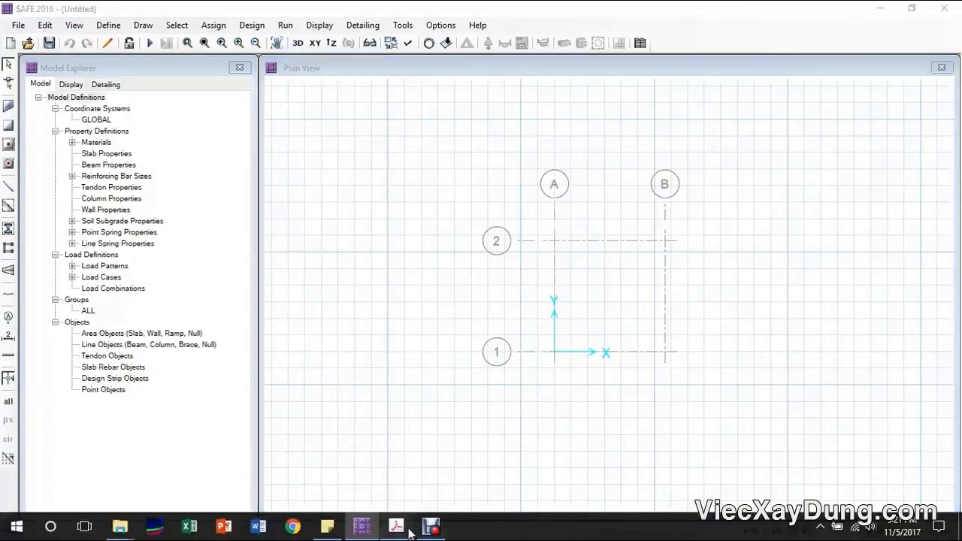
{"action": "left_click", "coordinate": [396, 526]}
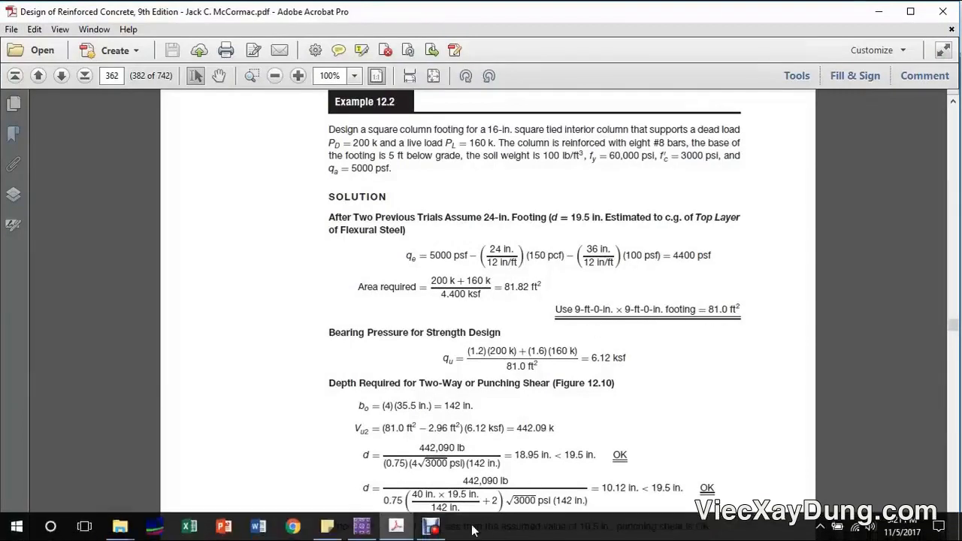
{"action": "left_click", "coordinate": [363, 527]}
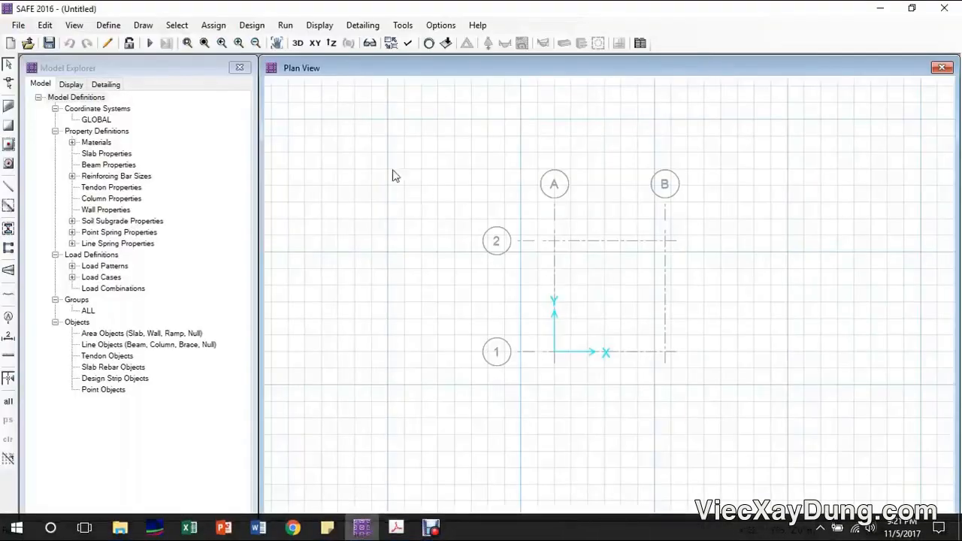
Open the material definitions and look up the concrete and steel strengths in the Acrobat PDF, returning to SAFE.
{"action": "left_click", "coordinate": [110, 26]}
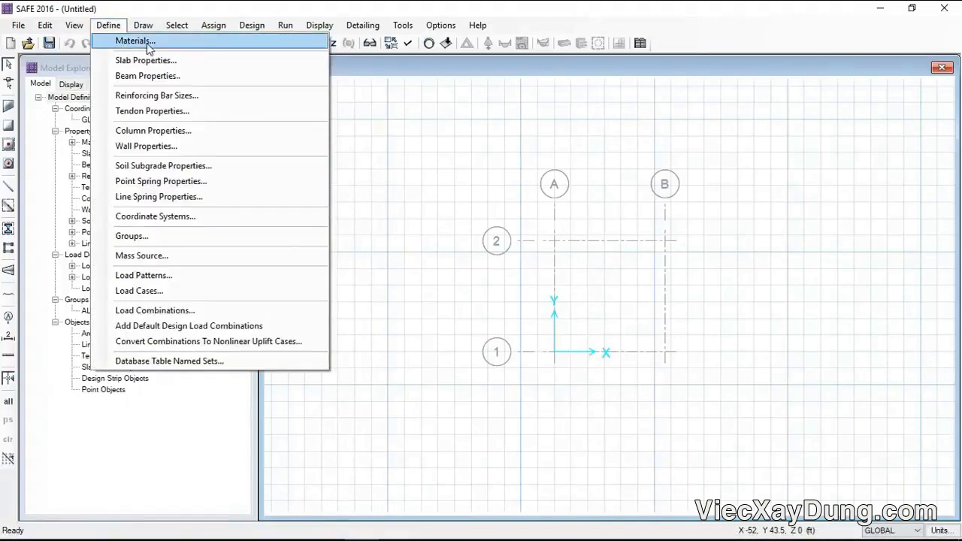
{"action": "left_click", "coordinate": [136, 41]}
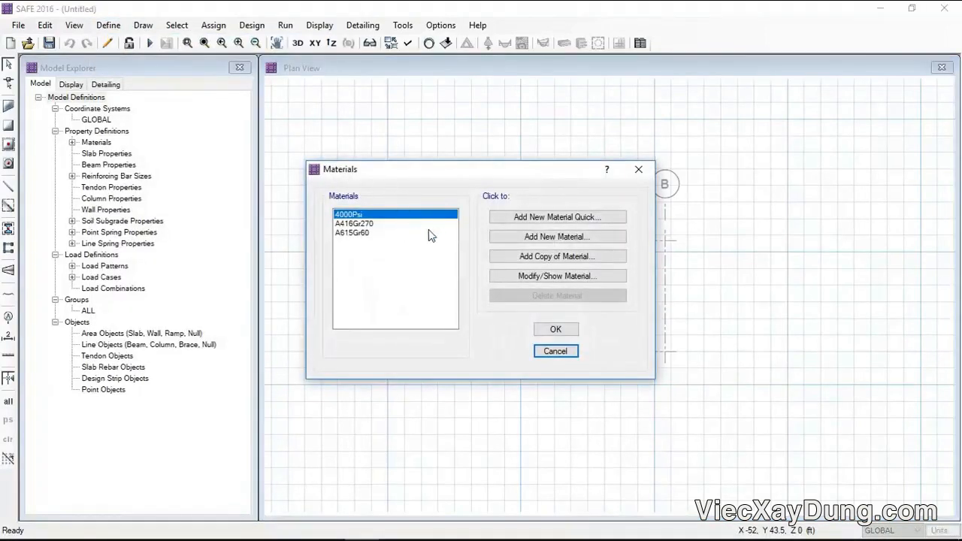
{"action": "mouse_move", "coordinate": [433, 532]}
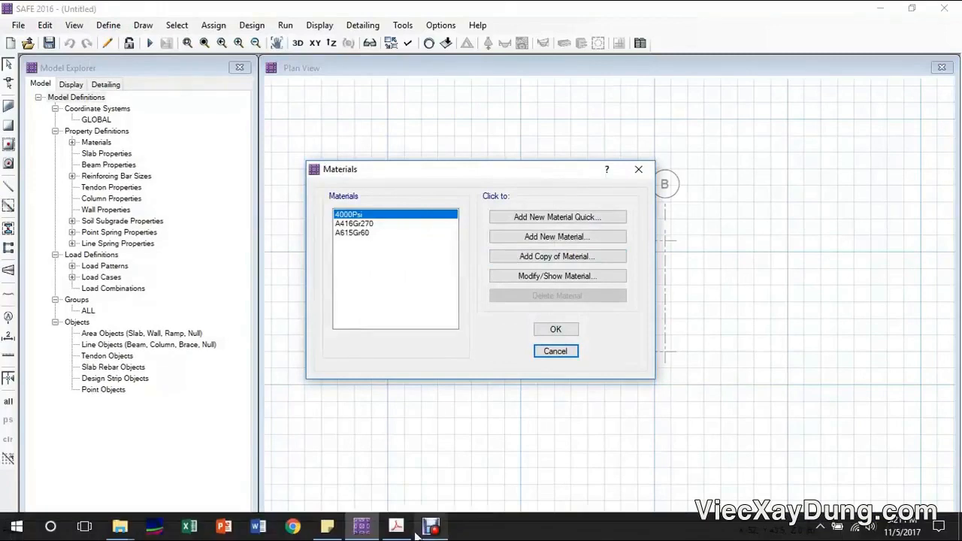
{"action": "left_click", "coordinate": [397, 529]}
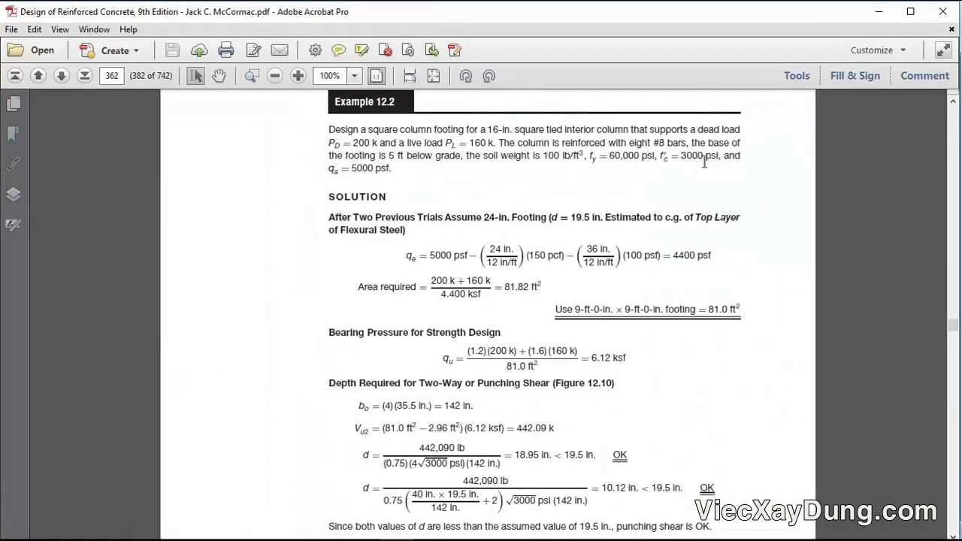
{"action": "mouse_move", "coordinate": [440, 532]}
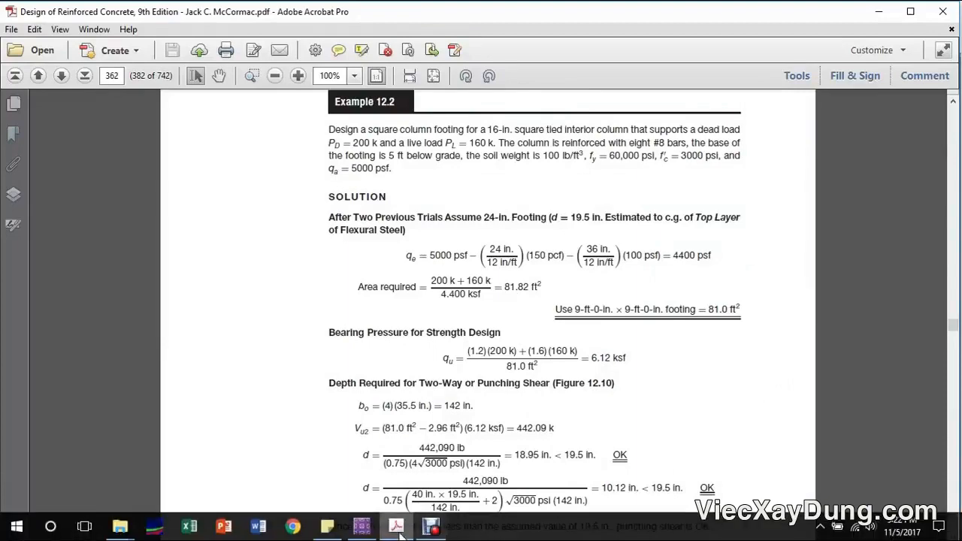
{"action": "left_click", "coordinate": [362, 528]}
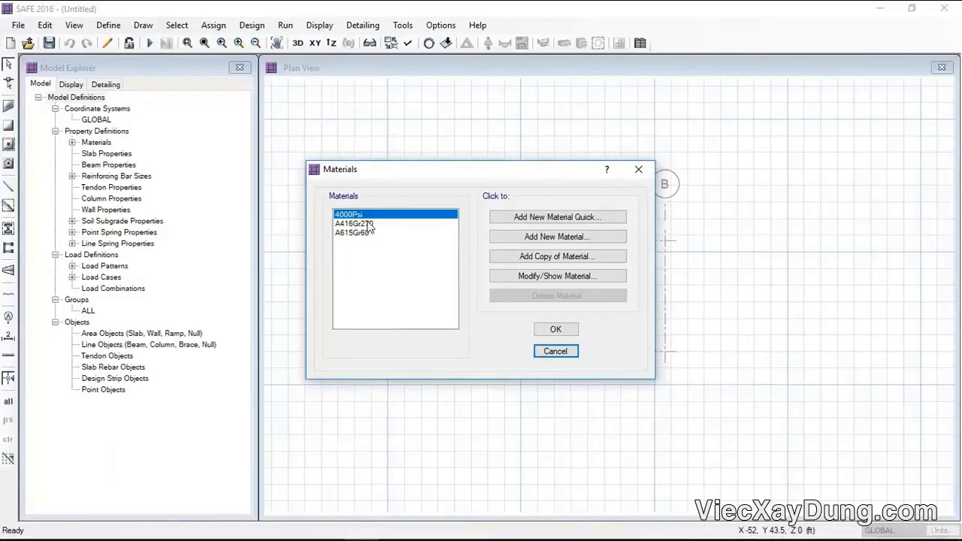
Add a concrete material named "Conc 3000 Psi" with a specified compressive strength f'c of 3 kip/in2.
{"action": "left_click", "coordinate": [547, 237]}
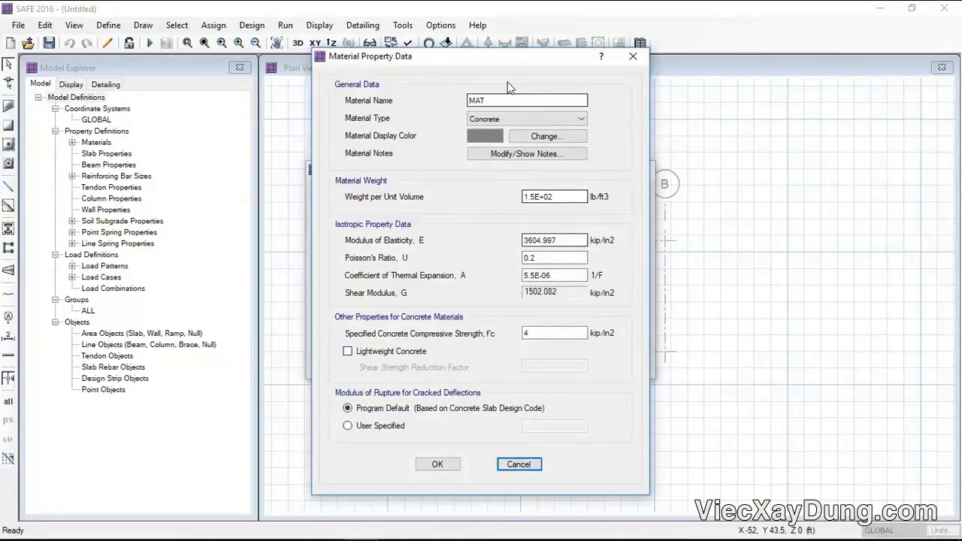
{"action": "left_click_drag", "start_coordinate": [543, 99], "coordinate": [404, 89]}
{"action": "type", "text": "Conc 3000 P"}
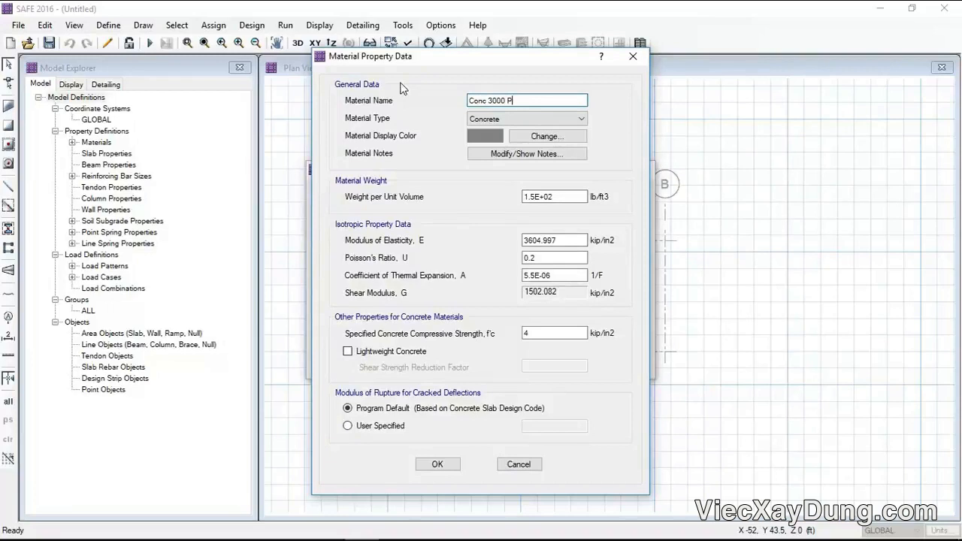
{"action": "key", "text": "Tab"}
{"action": "key", "text": "Tab"}
{"action": "key", "text": "Tab"}
{"action": "key", "text": "Tab"}
{"action": "key", "text": "Tab"}
{"action": "key", "text": "Tab"}
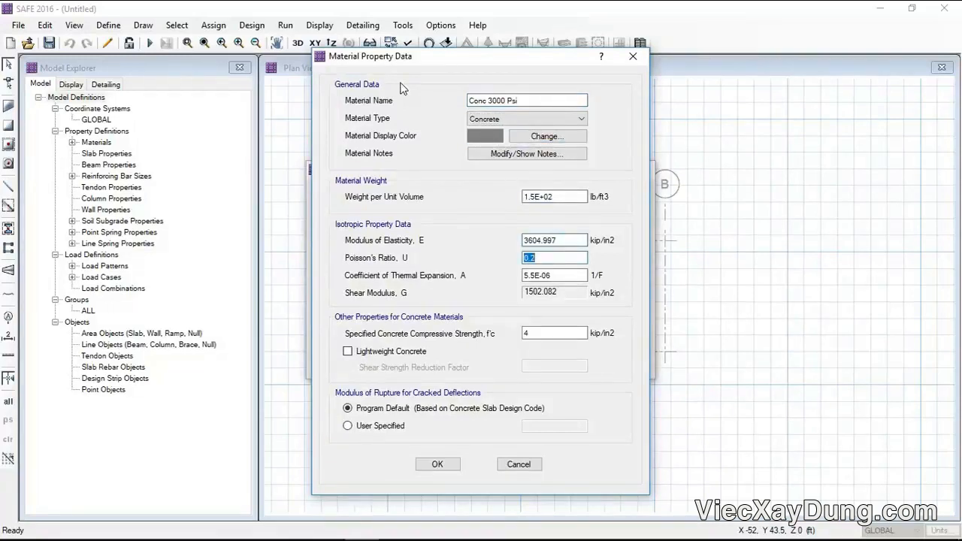
{"action": "double_click", "coordinate": [549, 333]}
{"action": "type", "text": "3"}
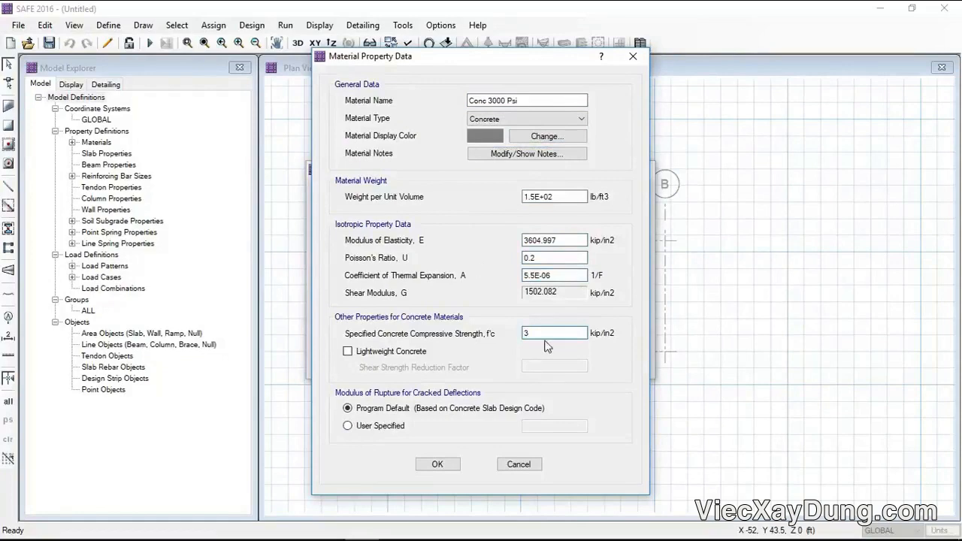
{"action": "left_click", "coordinate": [439, 464]}
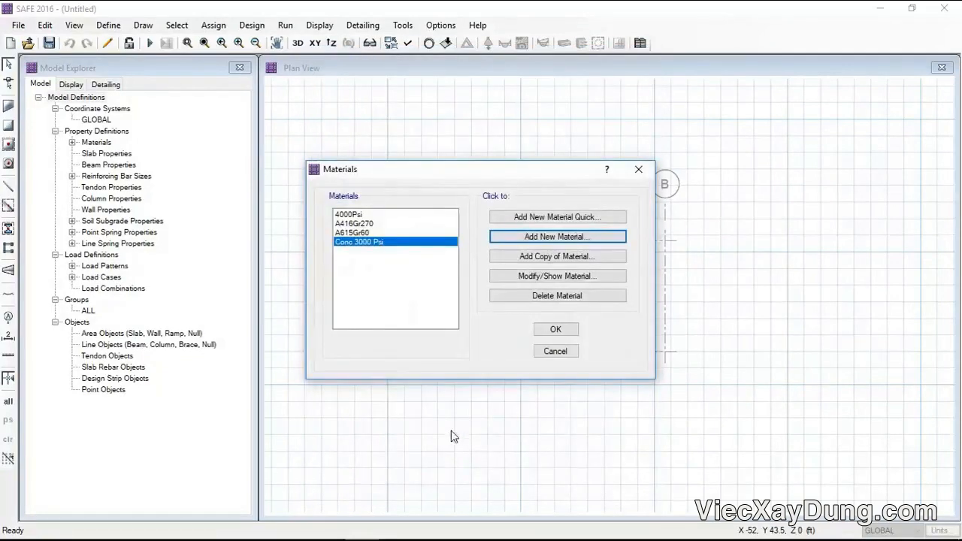
Rename the A615Gr60 rebar material as "fy 60000 psi".
{"action": "left_click", "coordinate": [548, 238]}
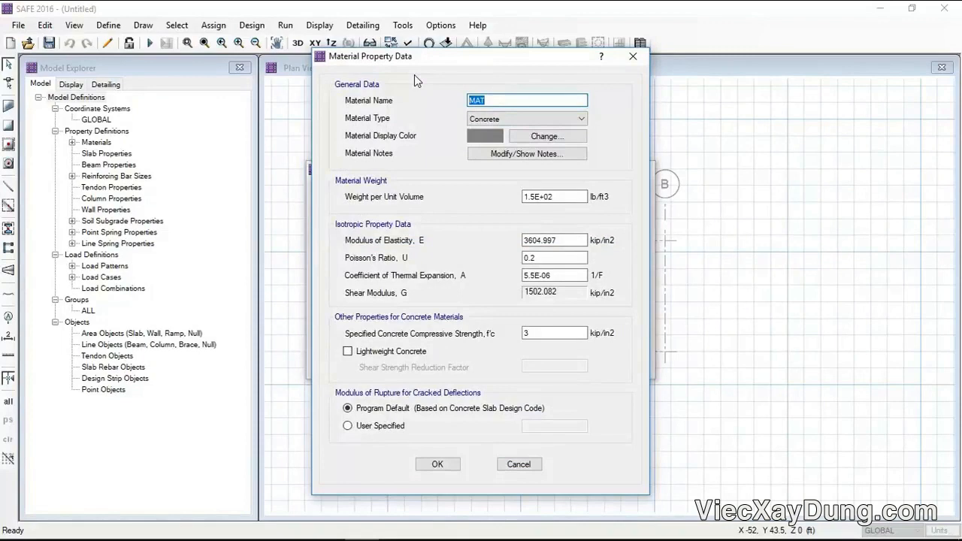
{"action": "left_click", "coordinate": [519, 465]}
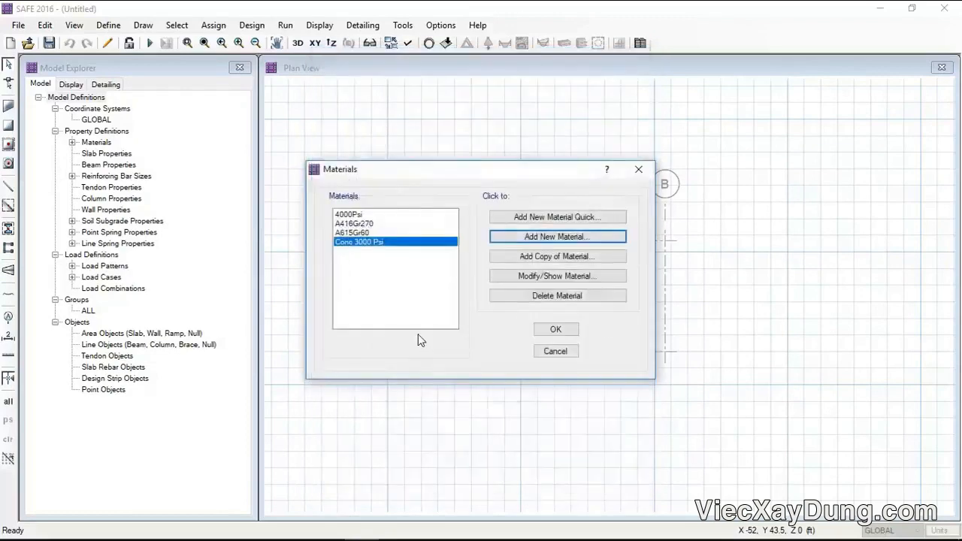
{"action": "left_click", "coordinate": [368, 232]}
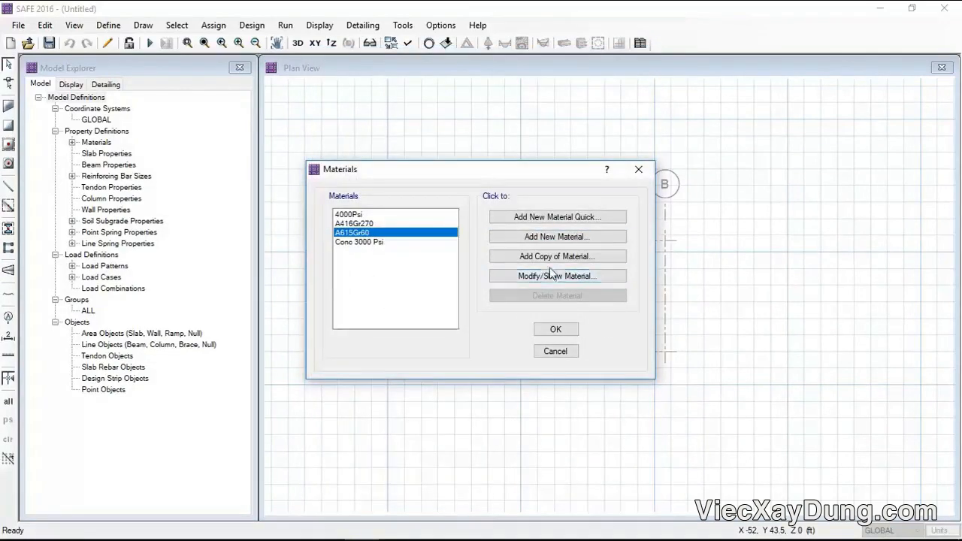
{"action": "left_click", "coordinate": [549, 278]}
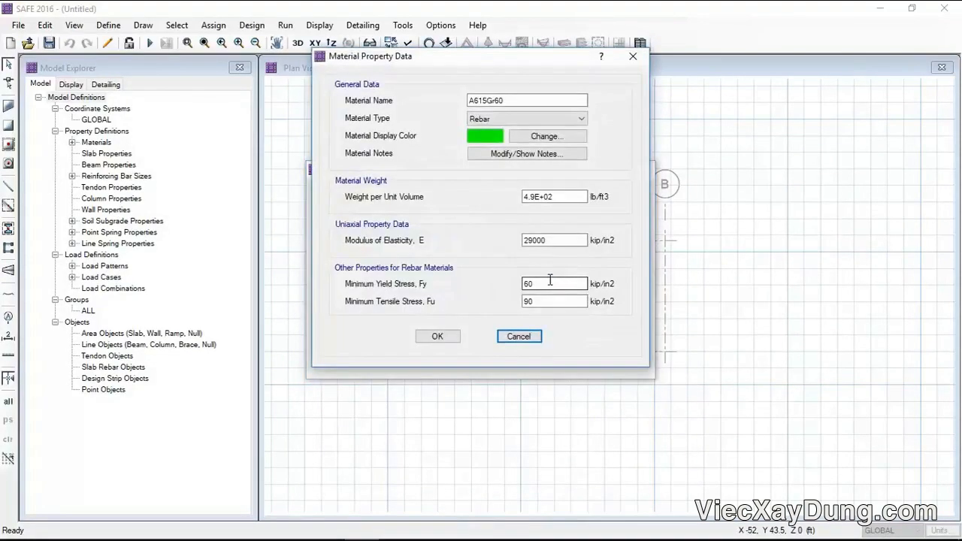
{"action": "double_click", "coordinate": [529, 283]}
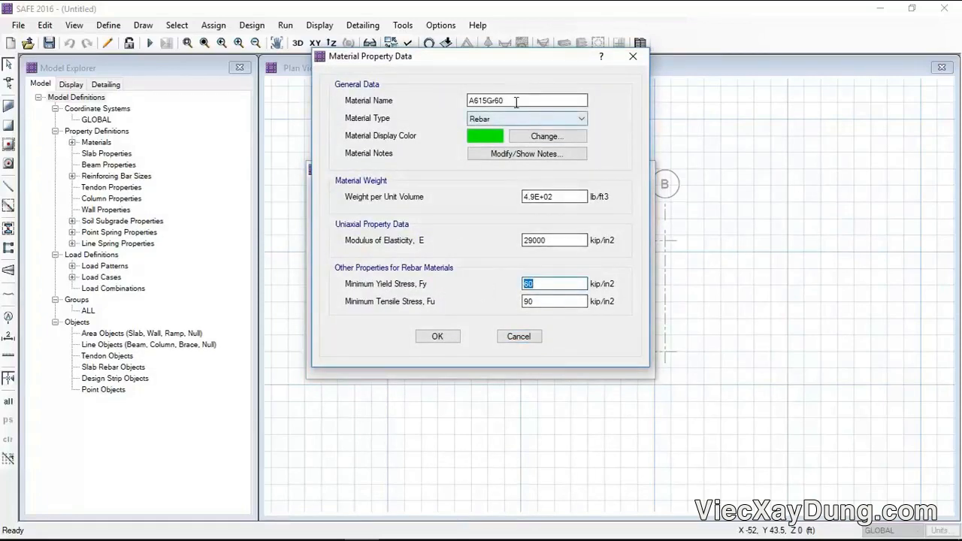
{"action": "left_click_drag", "start_coordinate": [516, 101], "coordinate": [372, 101]}
{"action": "type", "text": "fy 60000 psi"}
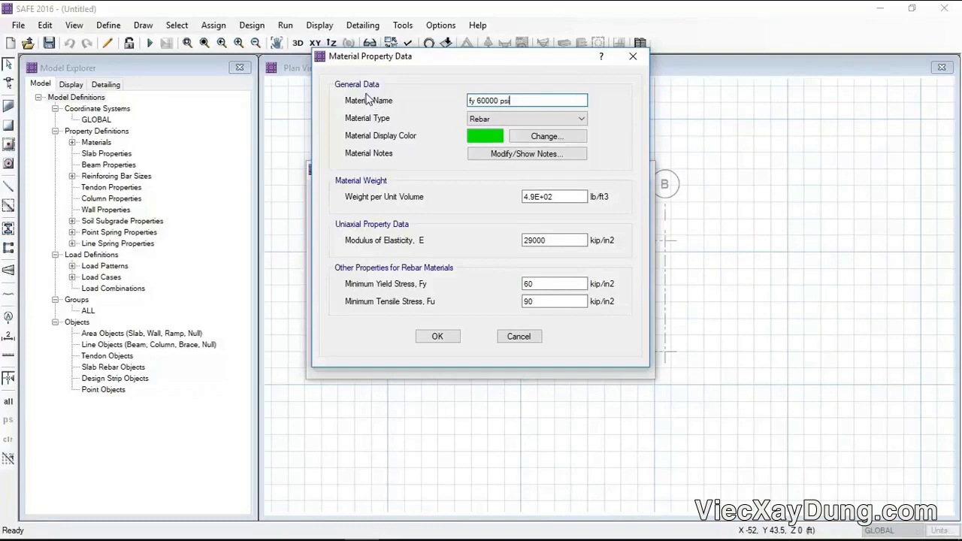
{"action": "left_click", "coordinate": [537, 283]}
{"action": "left_click", "coordinate": [448, 336]}
{"action": "left_click", "coordinate": [356, 242]}
{"action": "left_click", "coordinate": [374, 225]}
{"action": "left_click", "coordinate": [385, 233]}
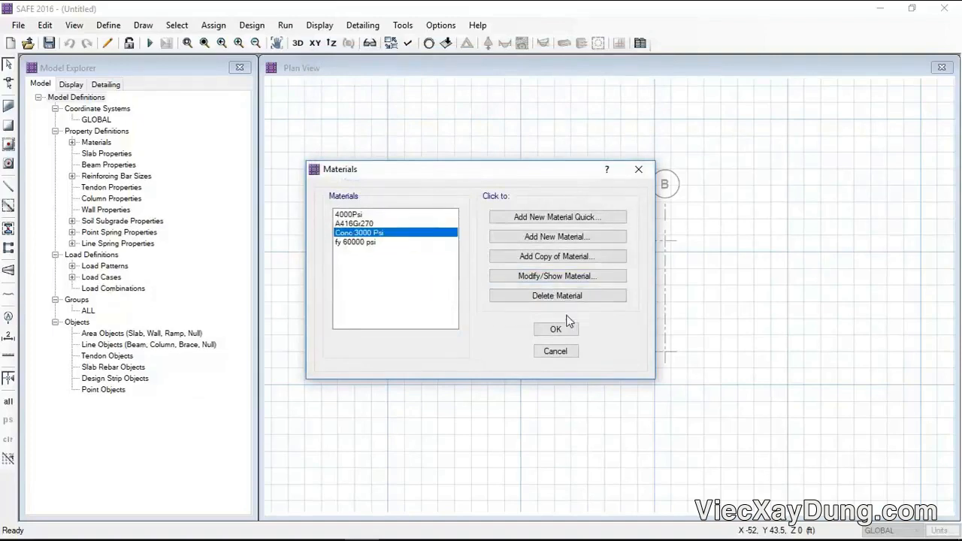
Close the material definitions and add a slab property named "Footing" with material Conc 3000 Psi and a thickness of 24 in.
{"action": "left_click", "coordinate": [566, 331]}
{"action": "left_click", "coordinate": [108, 25]}
{"action": "left_click", "coordinate": [132, 61]}
{"action": "left_click", "coordinate": [536, 229]}
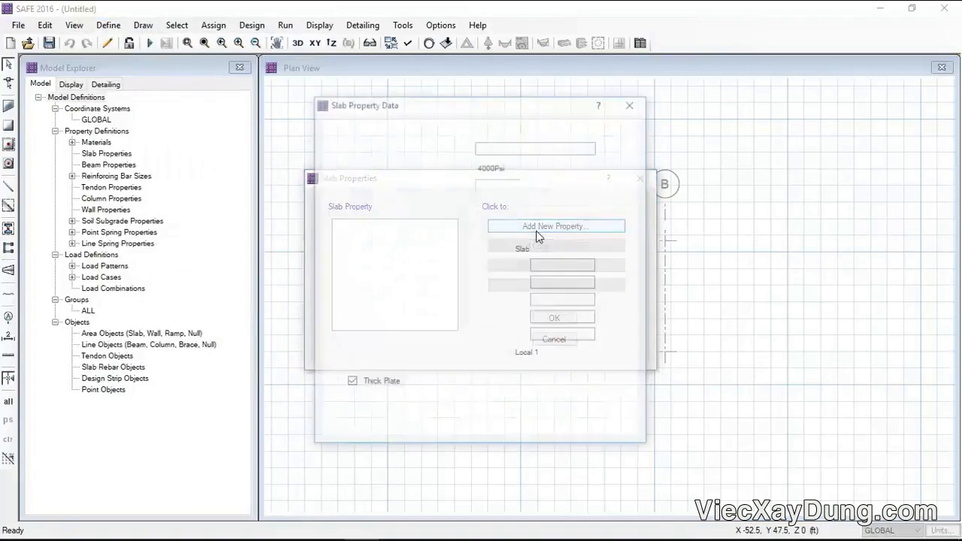
{"action": "left_click", "coordinate": [514, 147]}
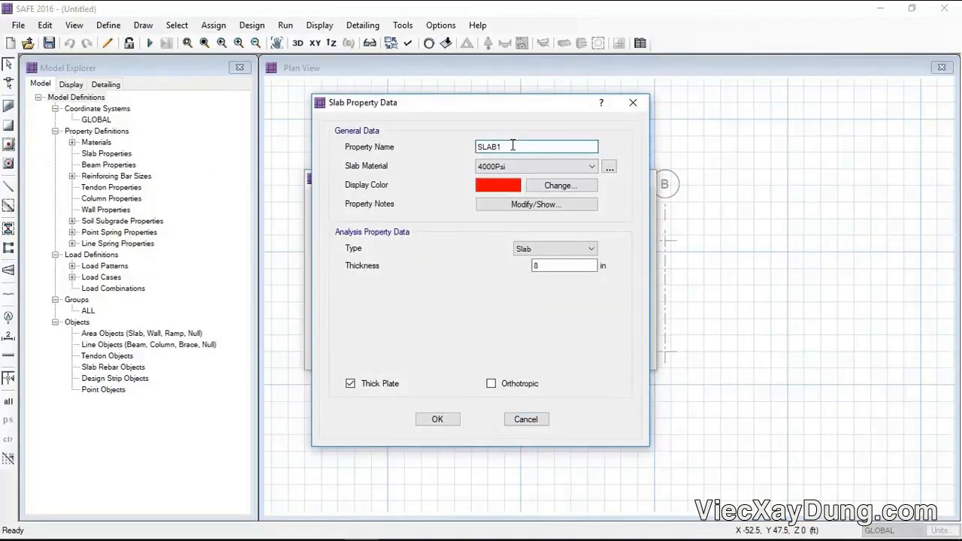
{"action": "type", "text": "Footing"}
{"action": "left_click", "coordinate": [528, 165]}
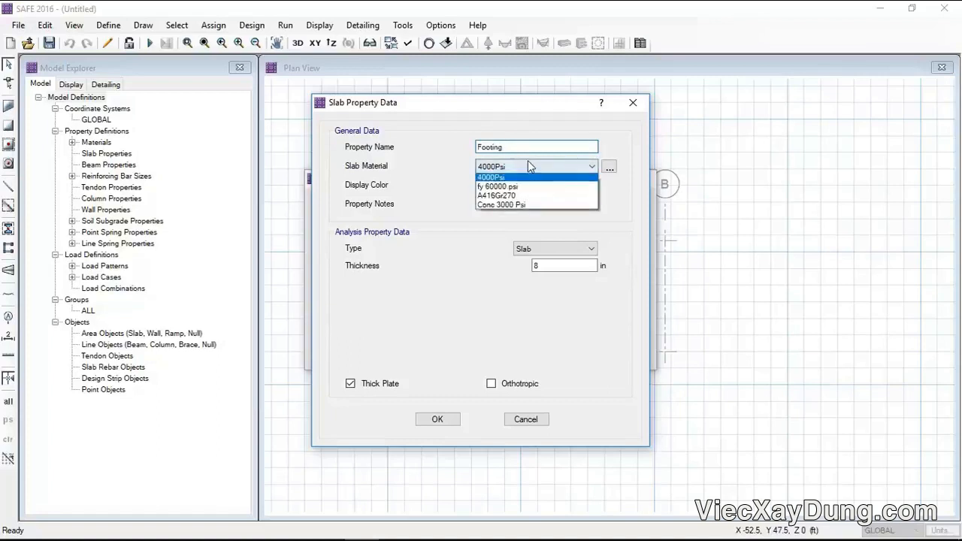
{"action": "left_click", "coordinate": [504, 205]}
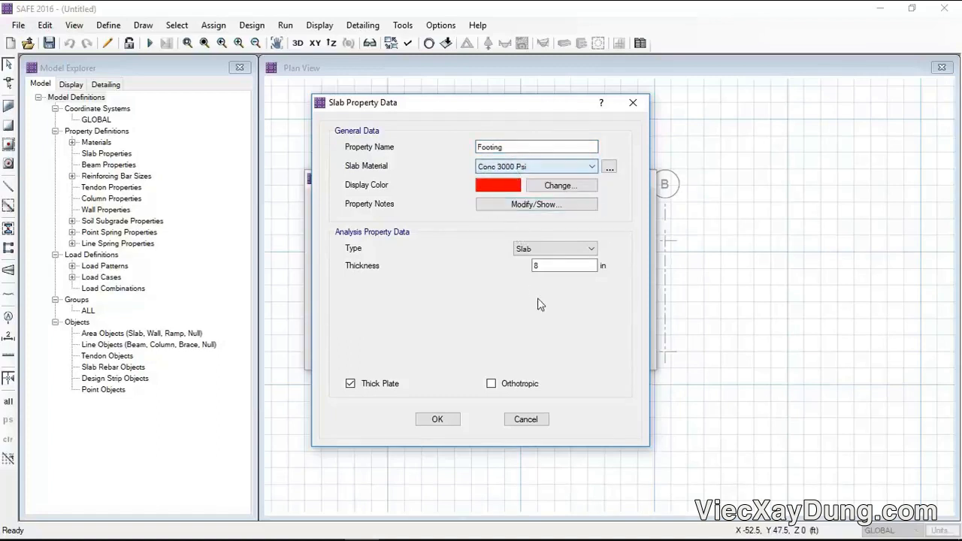
{"action": "left_click_drag", "start_coordinate": [590, 266], "coordinate": [521, 273]}
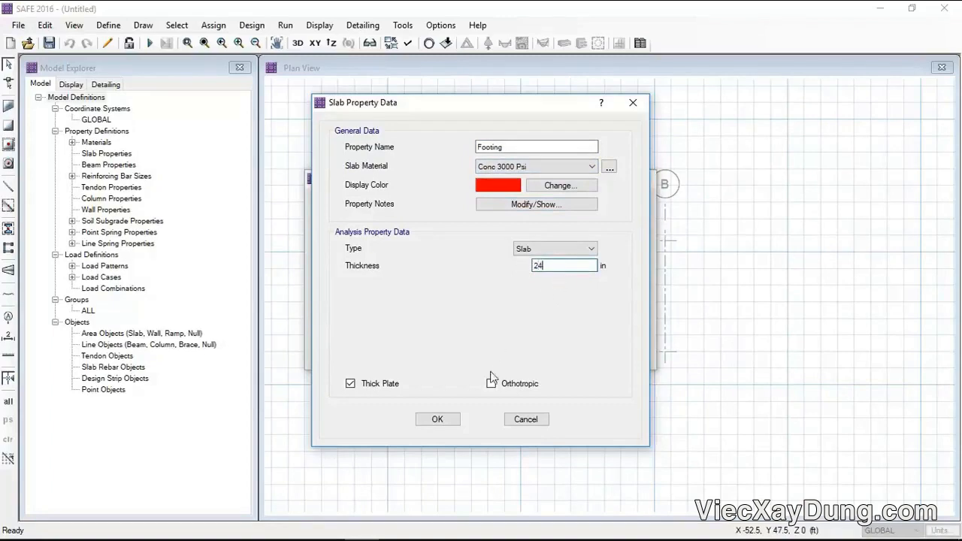
{"action": "left_click", "coordinate": [450, 419]}
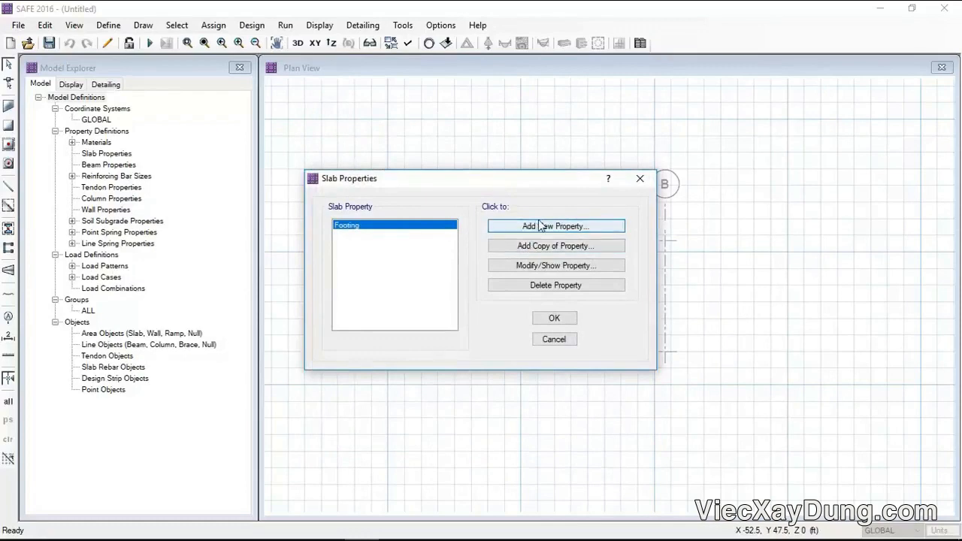
Change the Footing slab property's type to Footing.
{"action": "left_click", "coordinate": [526, 266]}
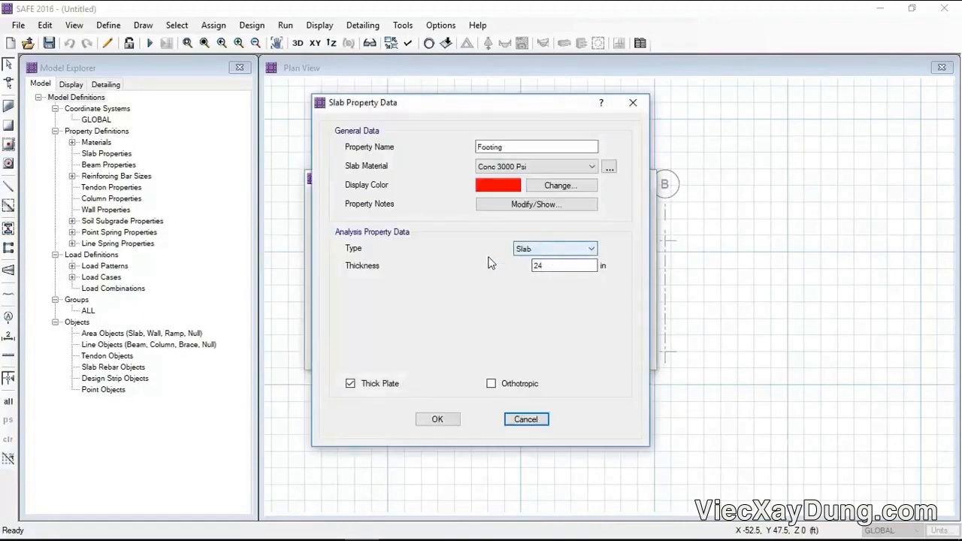
{"action": "left_click", "coordinate": [542, 251]}
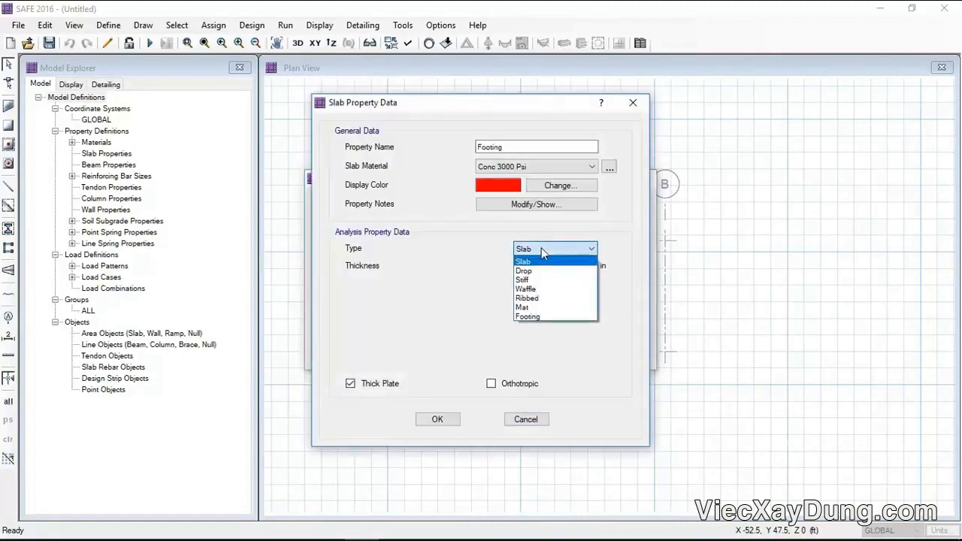
{"action": "left_click", "coordinate": [528, 317]}
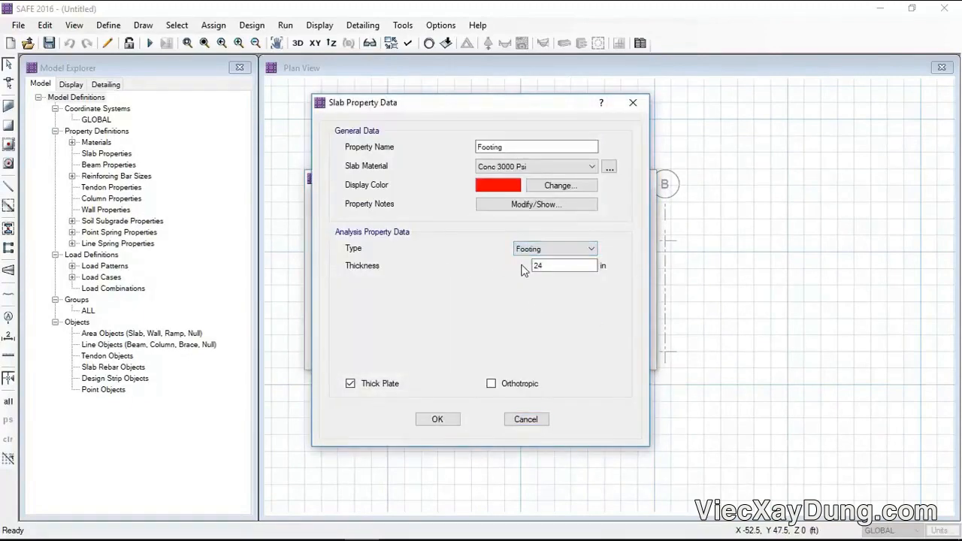
{"action": "left_click", "coordinate": [440, 421]}
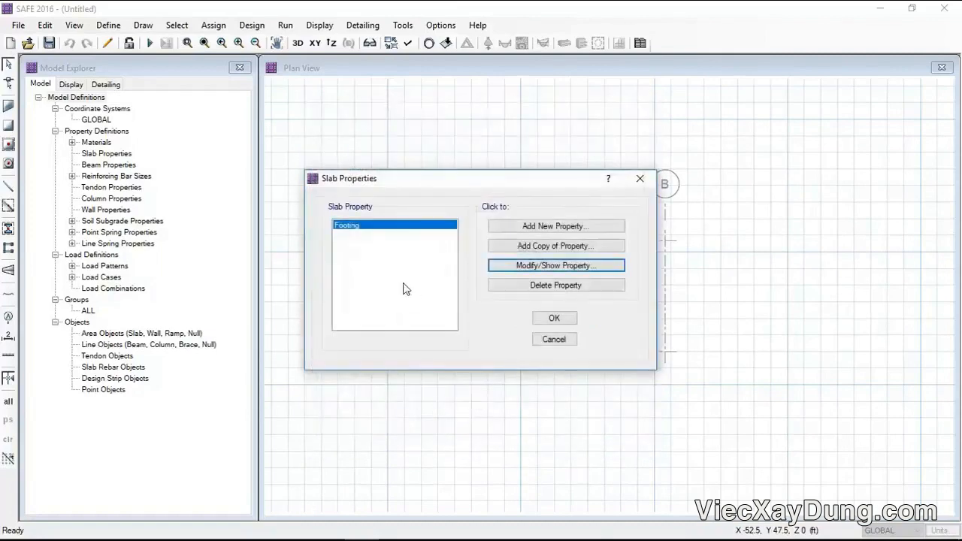
Add a copy of the Footing property named "Stiff portion of slab for column" with type Stiff, and accept the slab properties.
{"action": "left_click", "coordinate": [528, 248]}
{"action": "left_click_drag", "start_coordinate": [526, 147], "coordinate": [433, 145]}
{"action": "type", "text": "Stiff portion of slab f"}
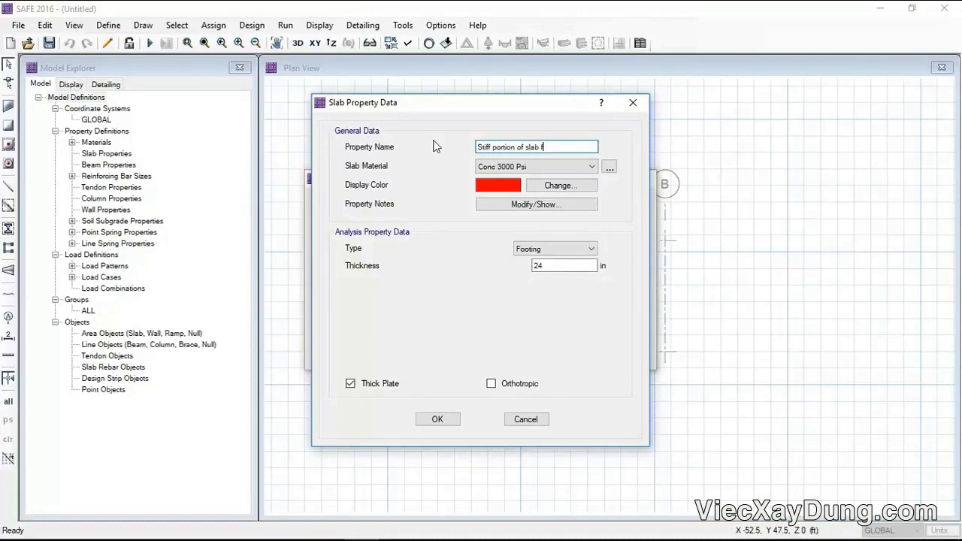
{"action": "type", "text": "n"}
{"action": "left_click", "coordinate": [560, 248]}
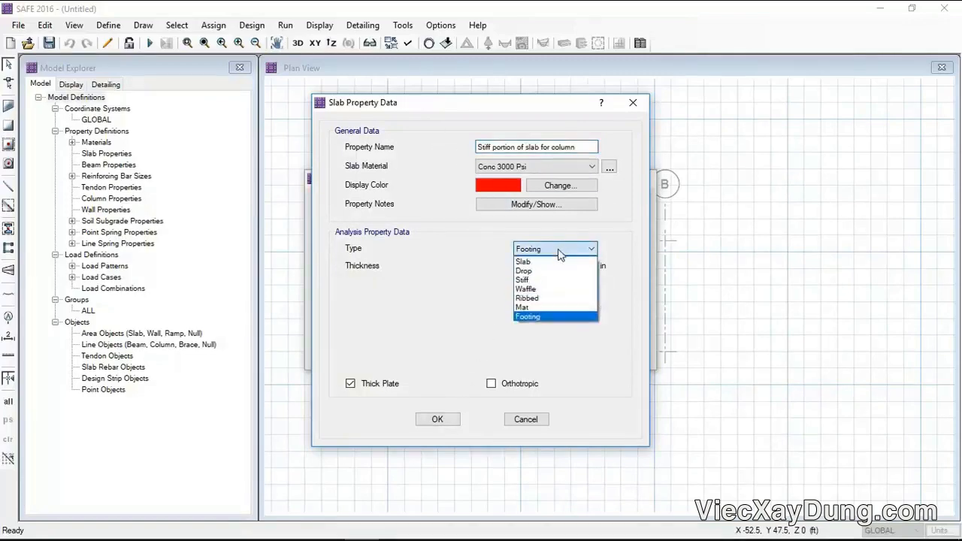
{"action": "left_click", "coordinate": [522, 279]}
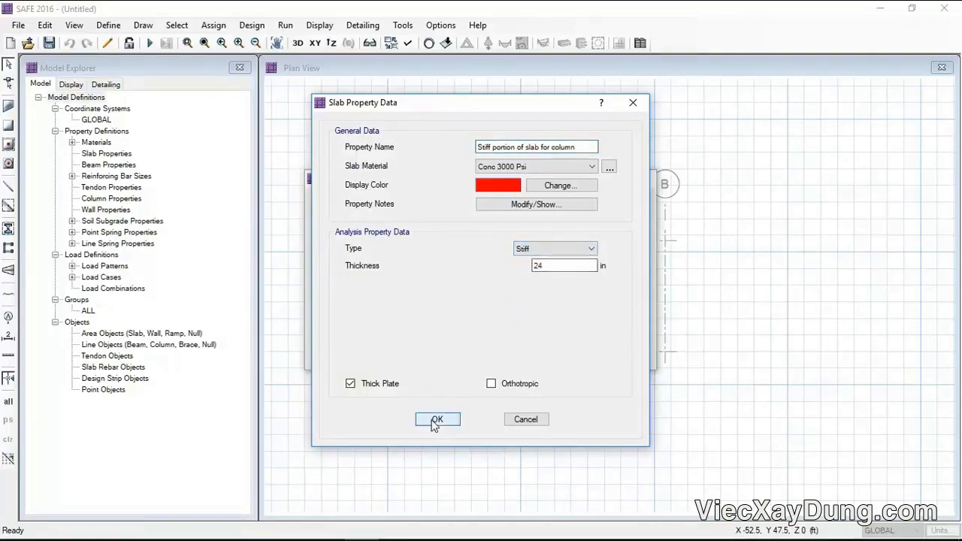
{"action": "left_click", "coordinate": [436, 421]}
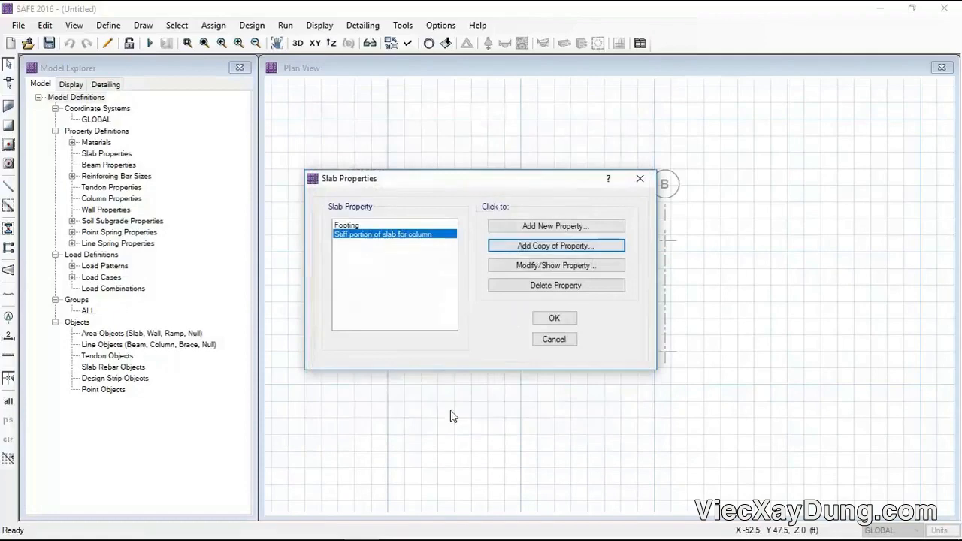
{"action": "left_click", "coordinate": [555, 319]}
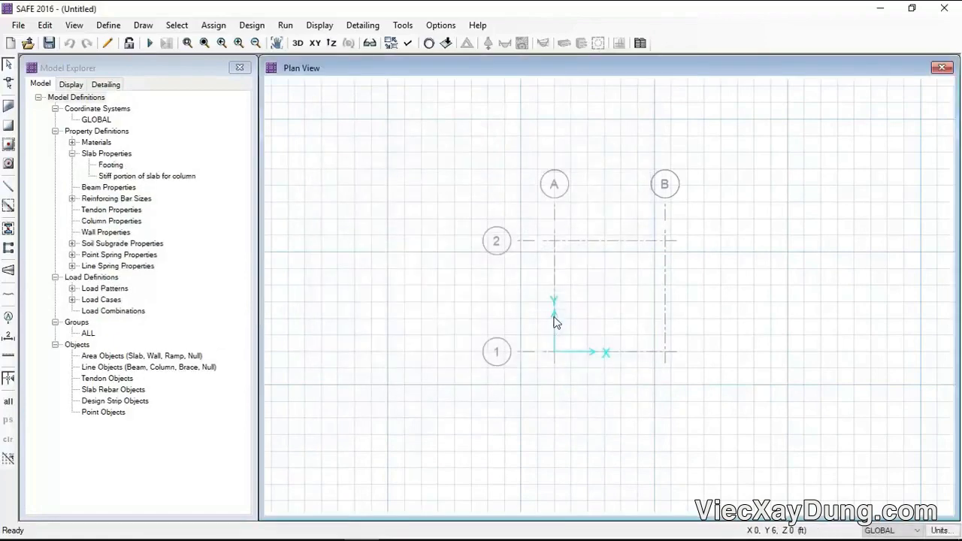
Draw a 9 ft by 9 ft rectangular slab with the Footing property around the intersection of grids A and 1.
{"action": "left_click", "coordinate": [8, 145]}
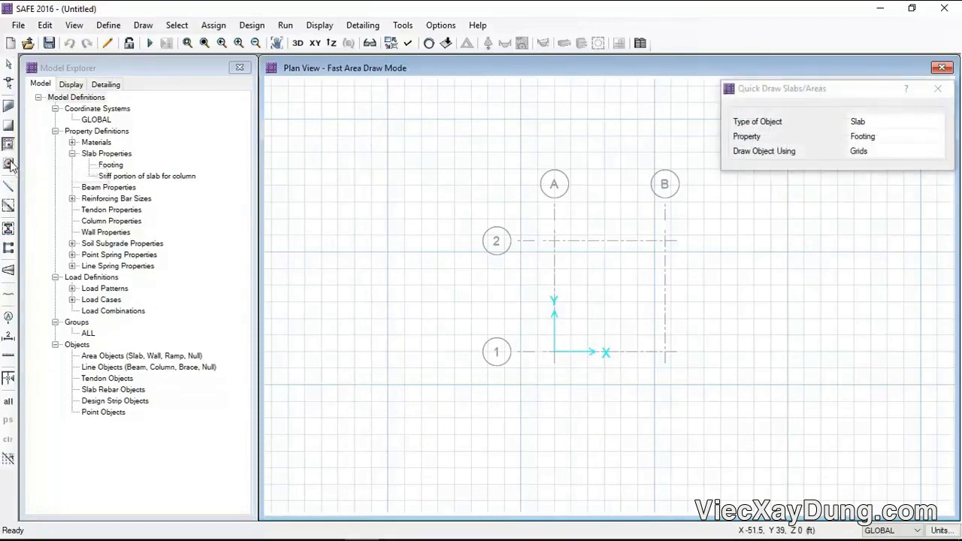
{"action": "left_click", "coordinate": [8, 163]}
{"action": "left_click", "coordinate": [861, 169]}
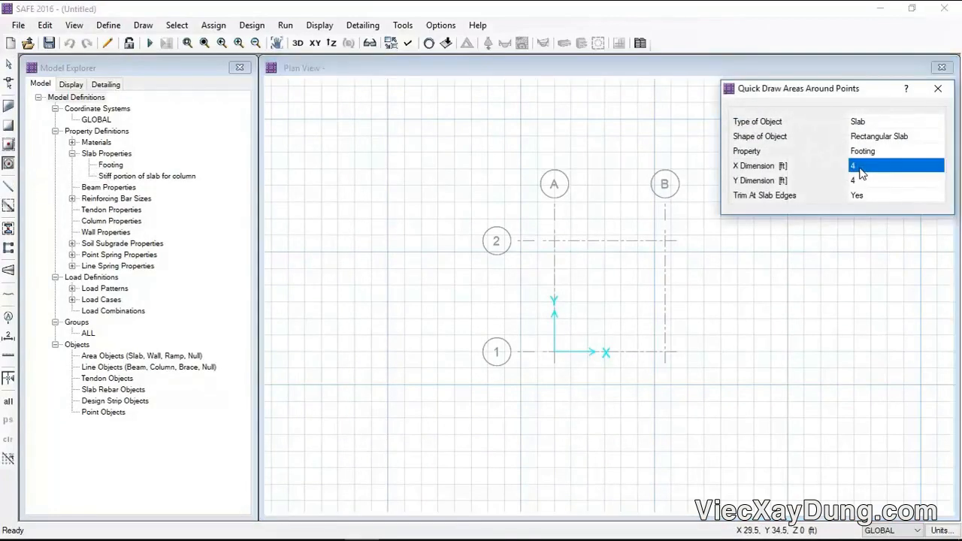
{"action": "left_click", "coordinate": [862, 170]}
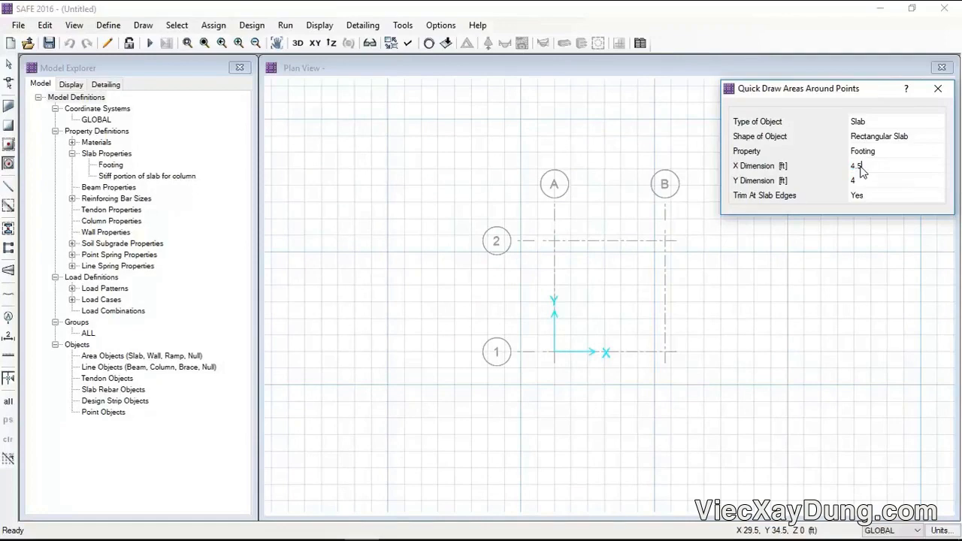
{"action": "left_click_drag", "start_coordinate": [871, 168], "coordinate": [816, 167]}
{"action": "type", "text": "9"}
{"action": "key", "text": "Tab"}
{"action": "type", "text": "9"}
{"action": "left_click", "coordinate": [869, 167]}
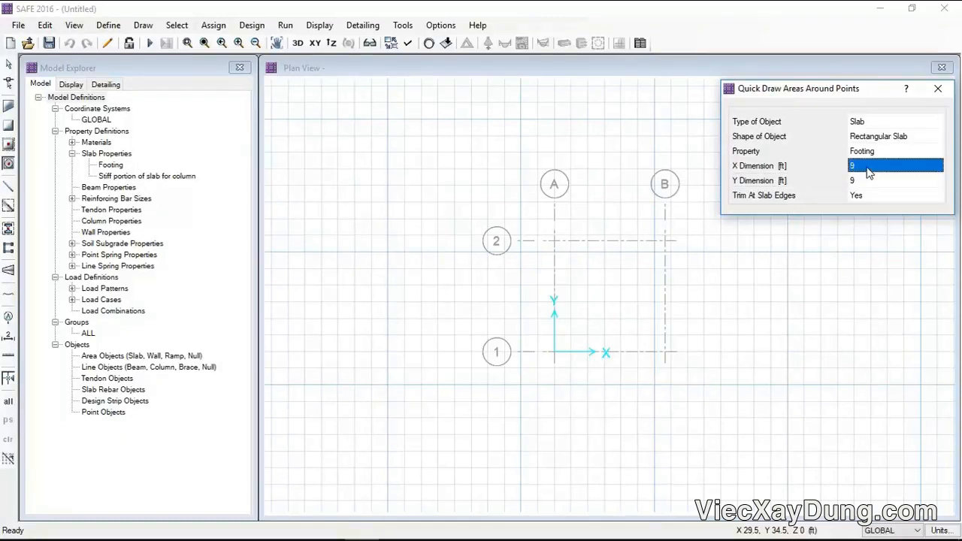
{"action": "left_click", "coordinate": [864, 151]}
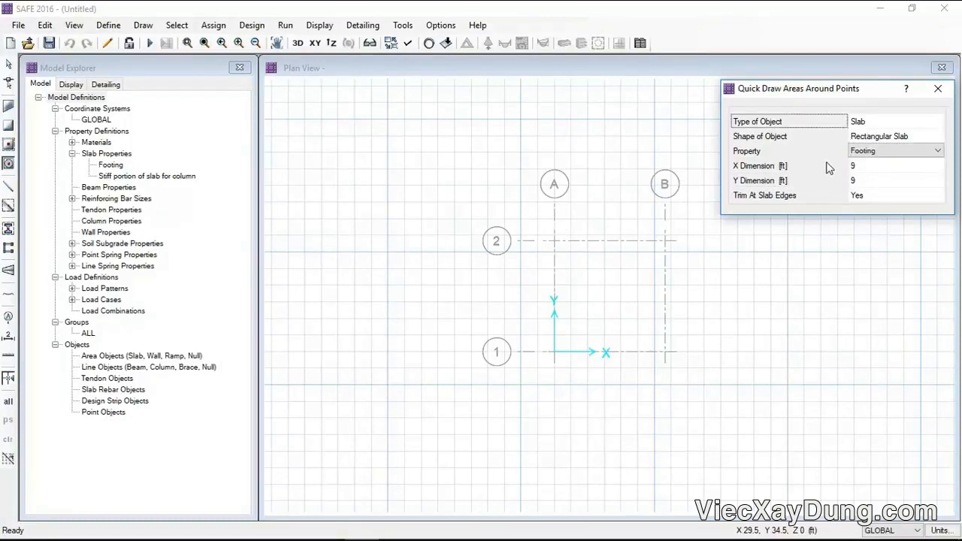
{"action": "left_click", "coordinate": [864, 151]}
{"action": "left_click", "coordinate": [864, 151]}
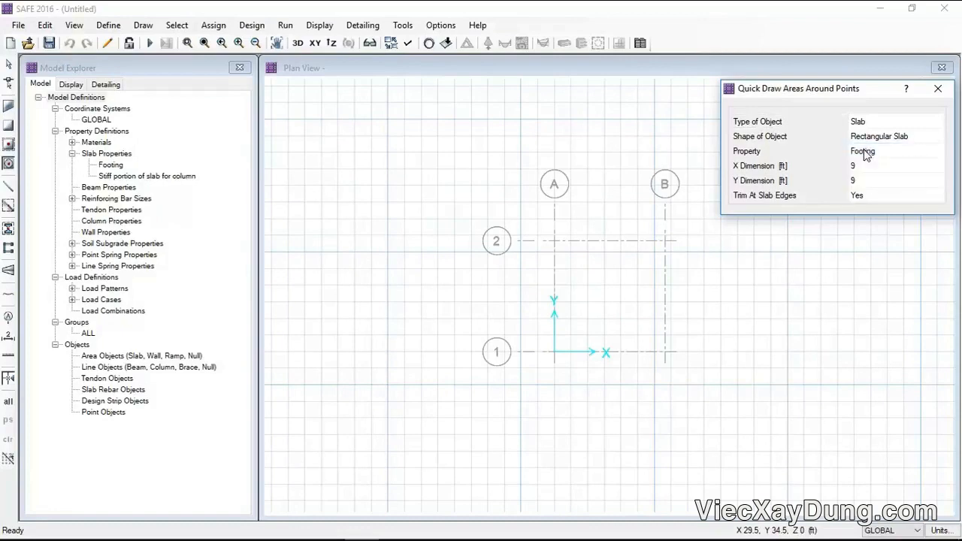
{"action": "left_click", "coordinate": [554, 352]}
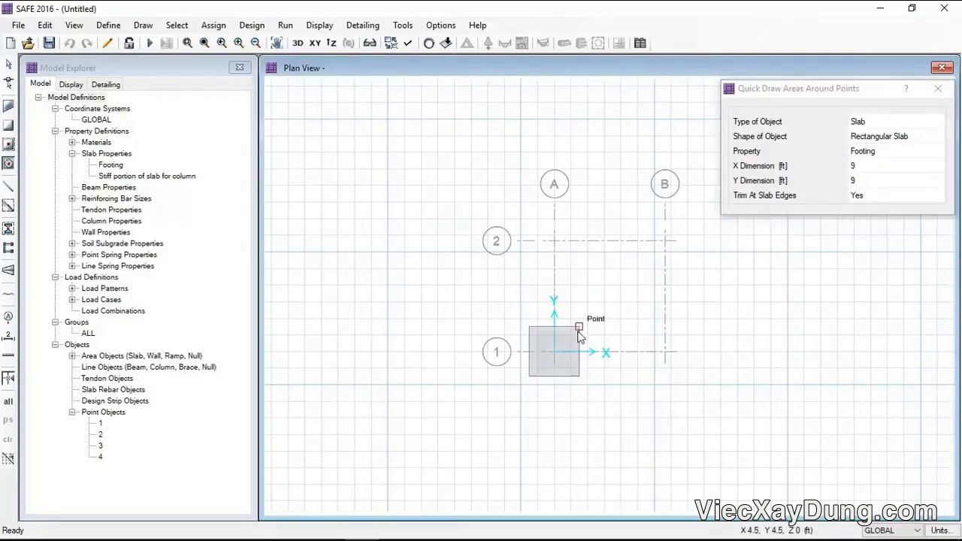
Choose "Stiff portion of slab for column" for the next area and check the column size in the Acrobat PDF, returning to SAFE.
{"action": "left_click", "coordinate": [882, 126]}
{"action": "left_click", "coordinate": [883, 151]}
{"action": "left_click", "coordinate": [887, 151]}
{"action": "left_click", "coordinate": [871, 183]}
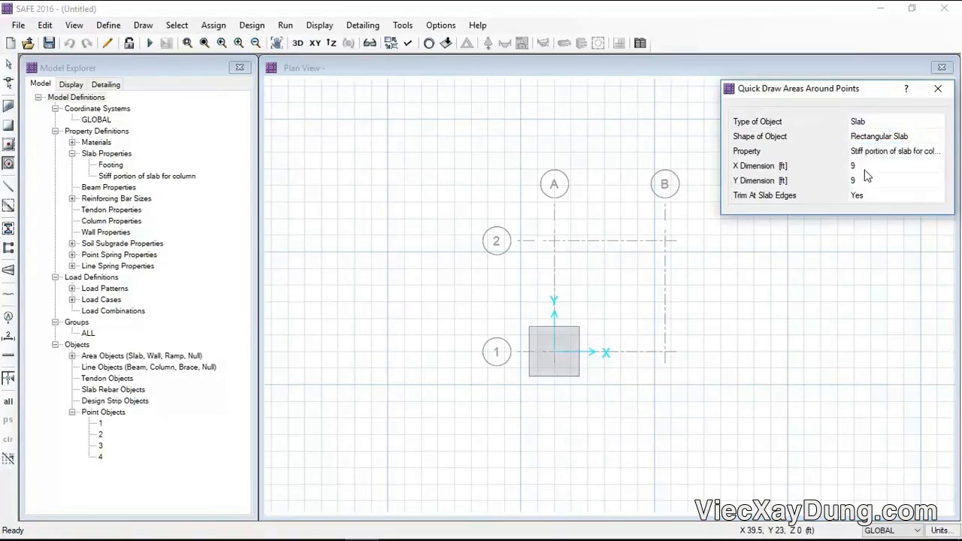
{"action": "left_click", "coordinate": [865, 169]}
{"action": "left_click", "coordinate": [863, 170]}
{"action": "left_click", "coordinate": [396, 525]}
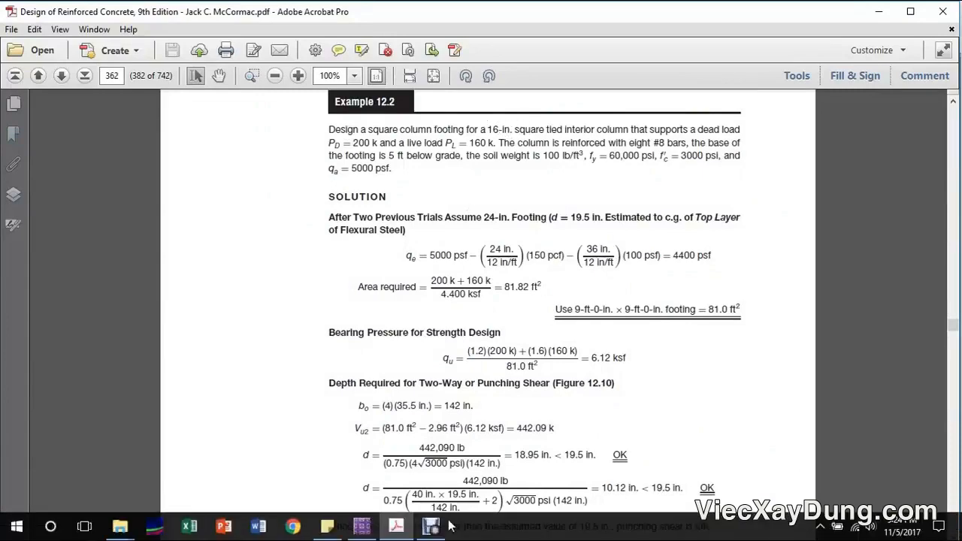
{"action": "left_click", "coordinate": [363, 529]}
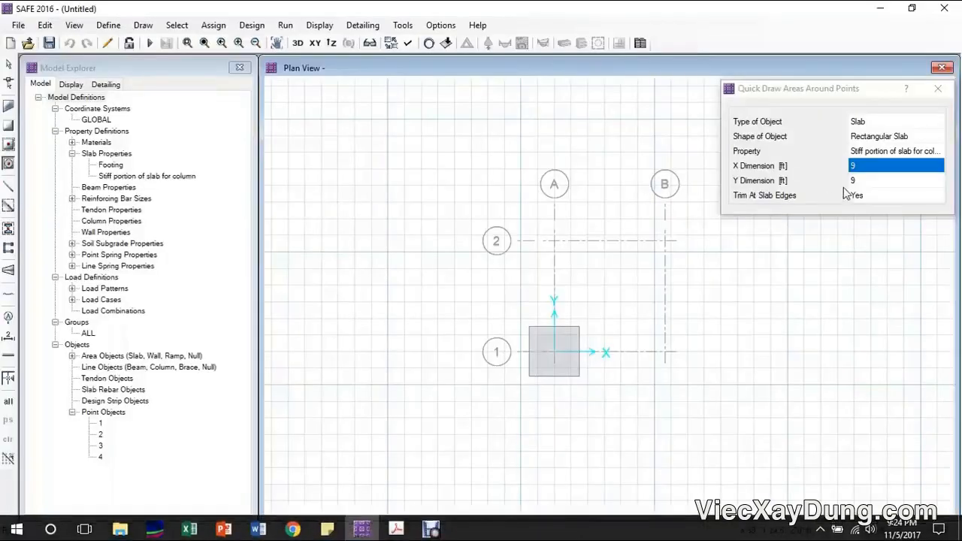
Draw a 16 in by 16 in stiff slab area around the intersection of grids A and 1.
{"action": "left_click", "coordinate": [863, 170]}
{"action": "type", "text": "1"}
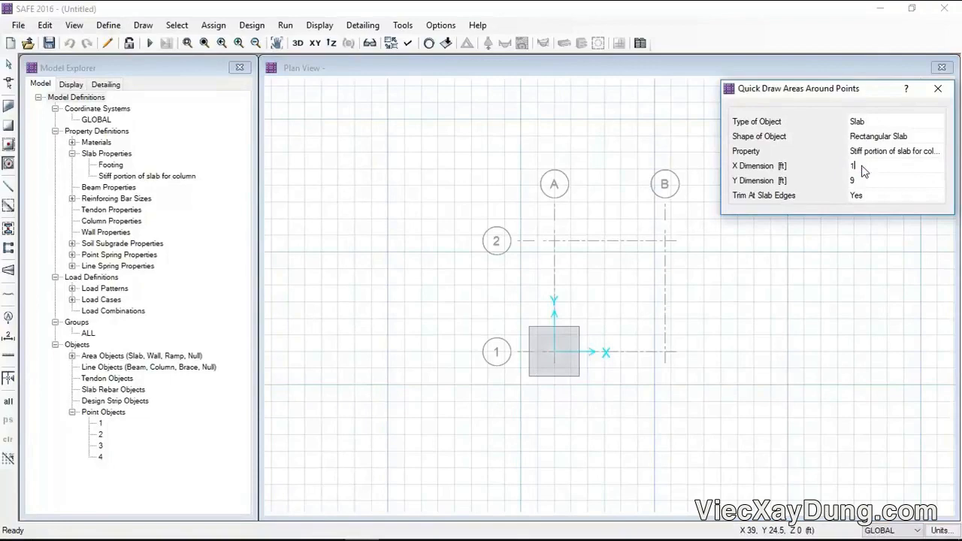
{"action": "type", "text": "6in"}
{"action": "key", "text": "Tab"}
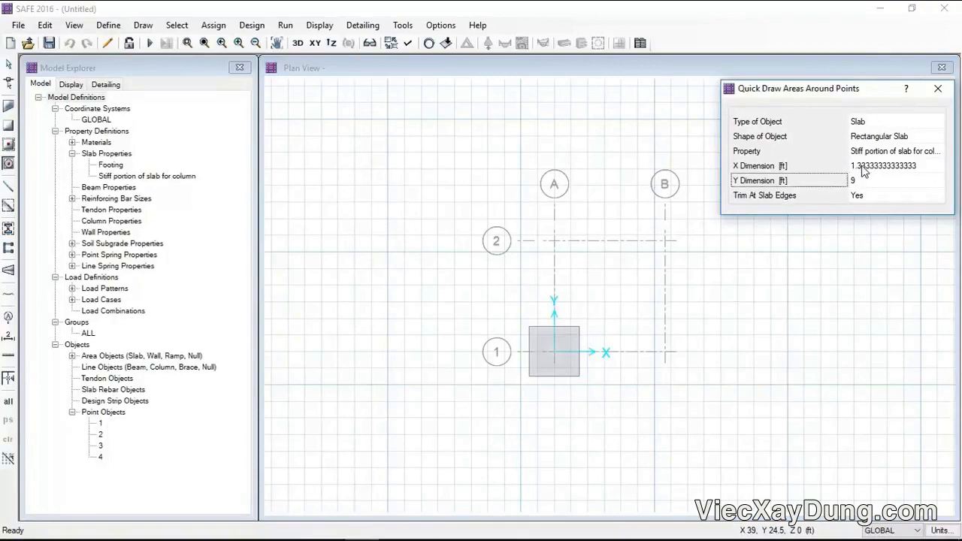
{"action": "type", "text": "16in"}
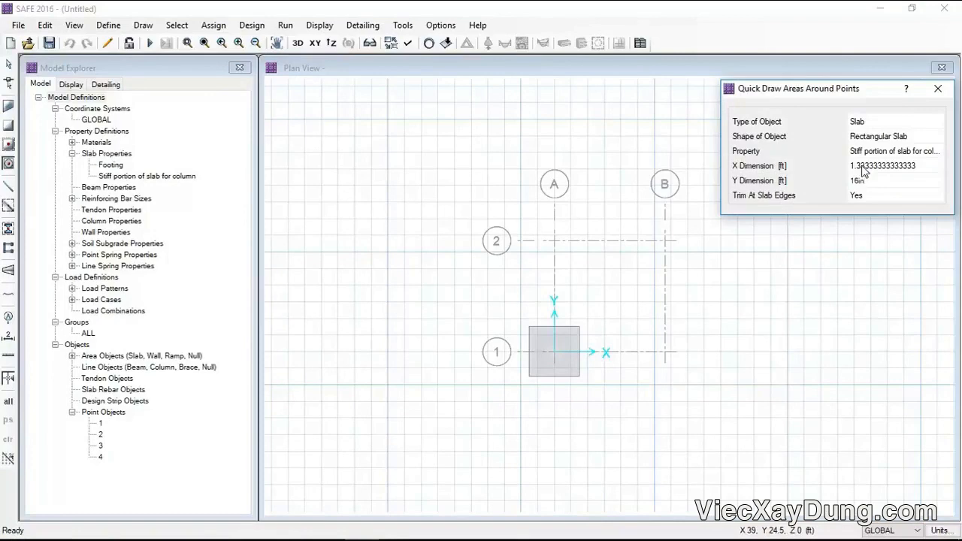
{"action": "key", "text": "Tab"}
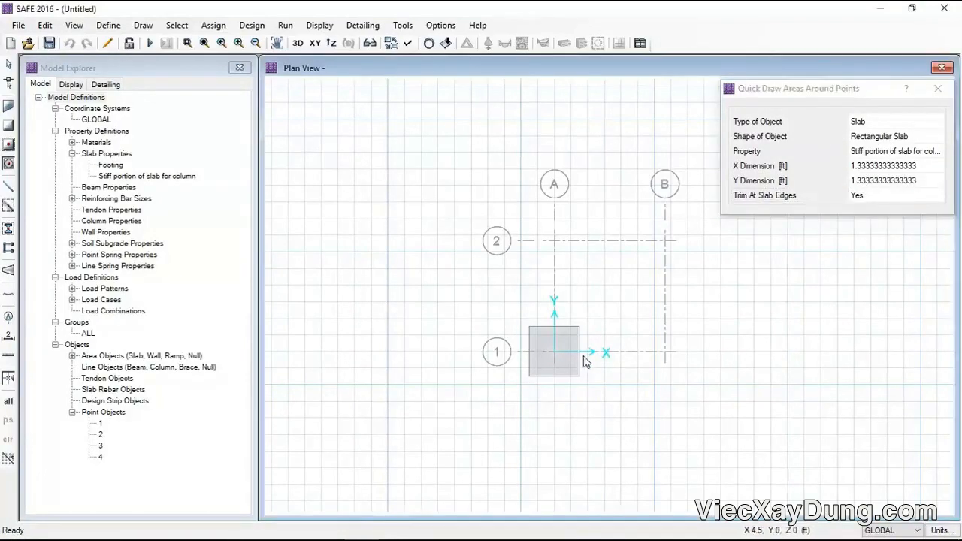
{"action": "left_click", "coordinate": [555, 354]}
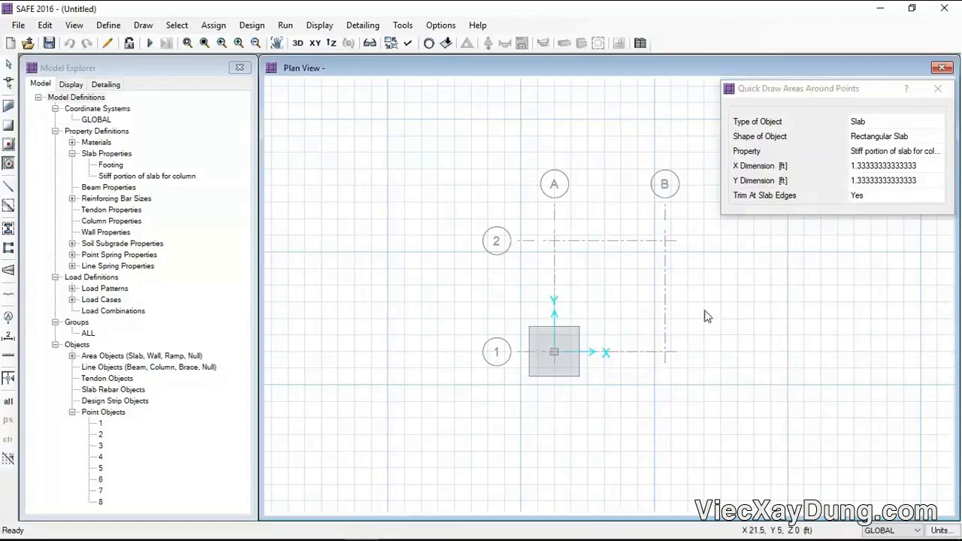
Draw a point object with zero plan offsets at the centre of the stiff column area, and close the point drawing options.
{"action": "scroll", "coordinate": [559, 368], "scroll_direction": "up", "scroll_amount": 3}
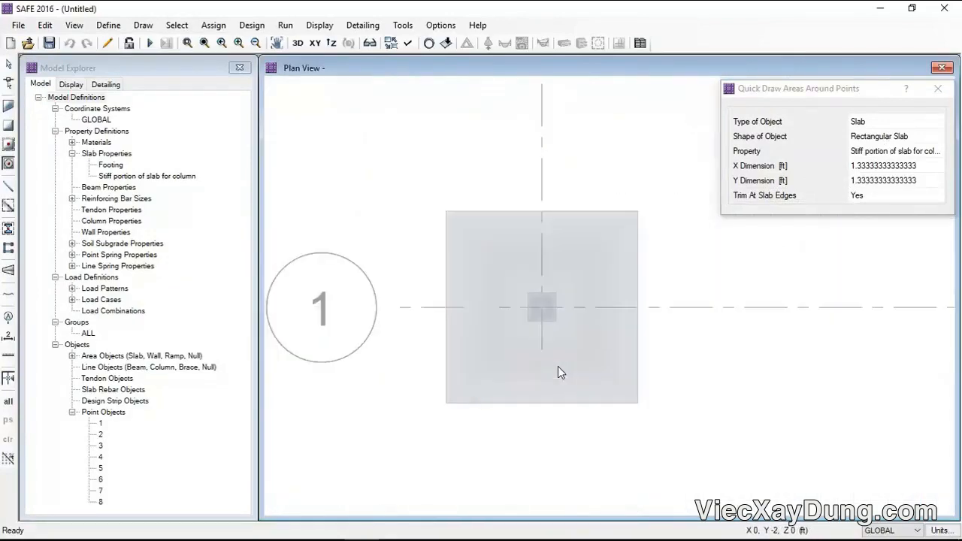
{"action": "left_click", "coordinate": [143, 25]}
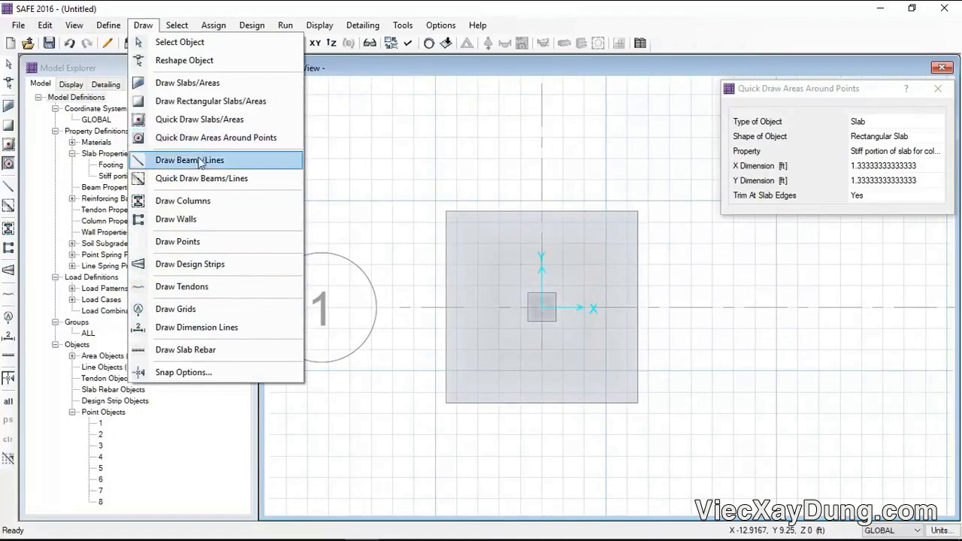
{"action": "left_click", "coordinate": [188, 242]}
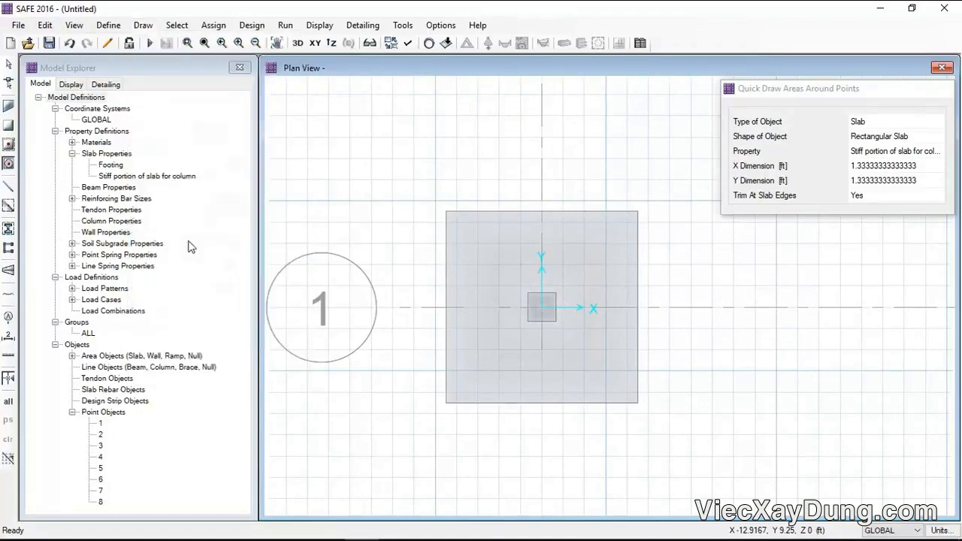
{"action": "left_click", "coordinate": [542, 309]}
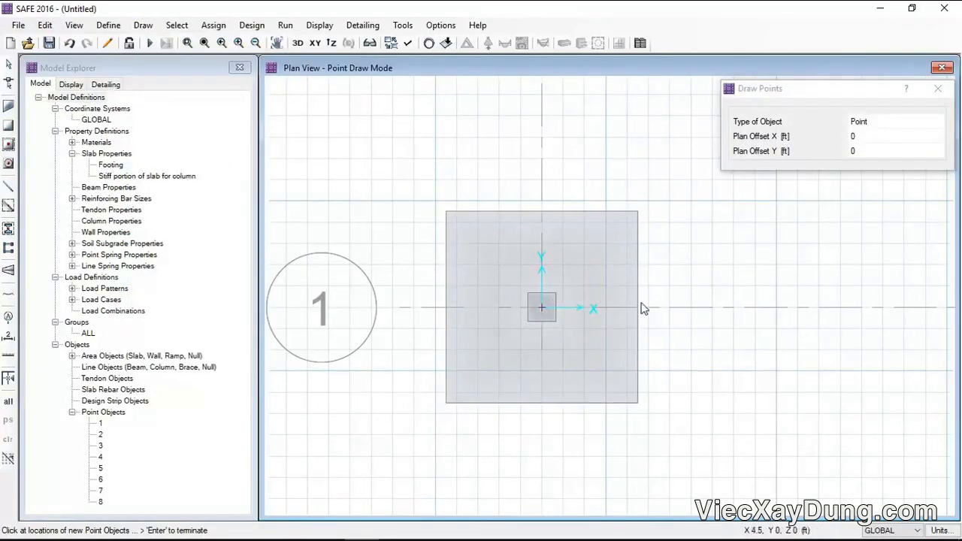
{"action": "left_click", "coordinate": [938, 89]}
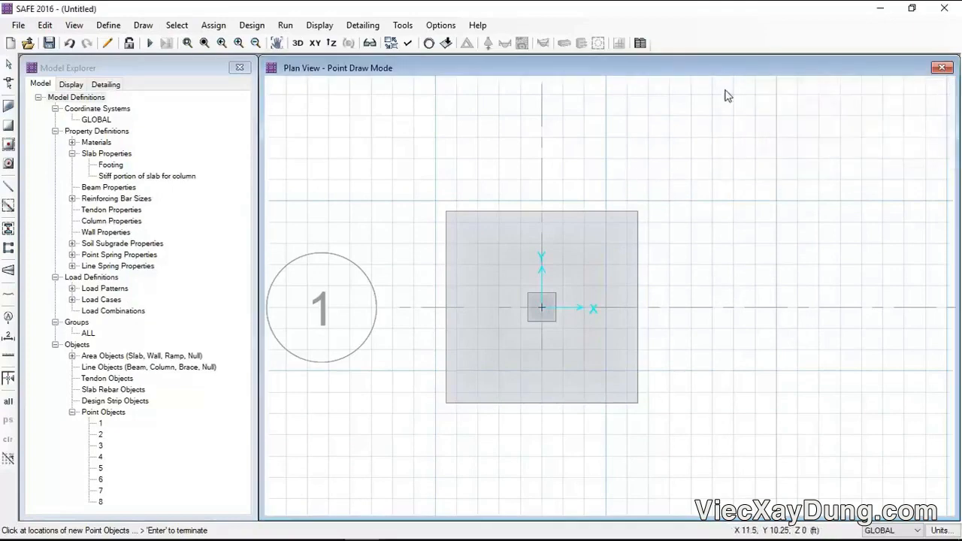
Review the defined load patterns, their types and self-weight multipliers, and accept them.
{"action": "left_click", "coordinate": [116, 27]}
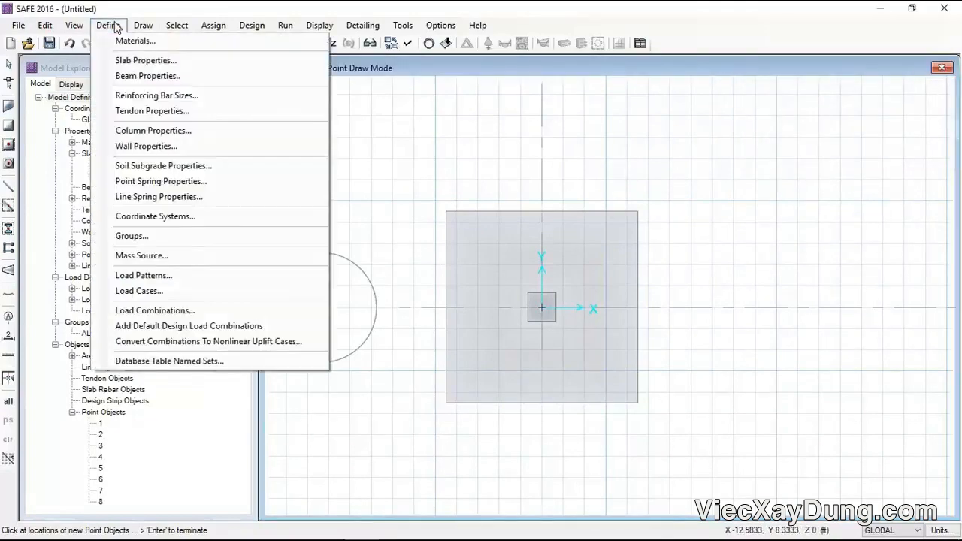
{"action": "left_click", "coordinate": [150, 275]}
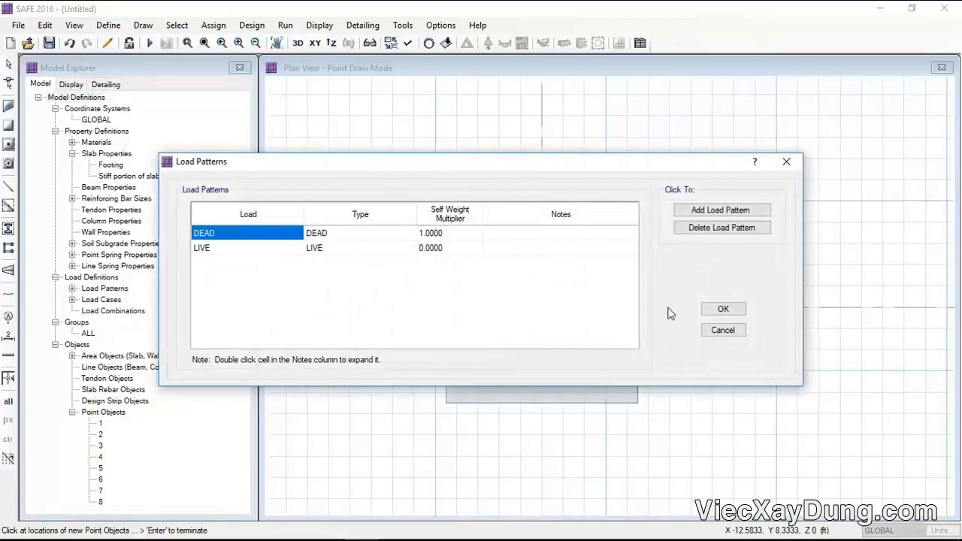
{"action": "left_click", "coordinate": [723, 311]}
Add default design load combinations for Strength (Ultimate) only, excluding Service - Initial, Service - Normal and Service - Long Term.
{"action": "left_click", "coordinate": [108, 25]}
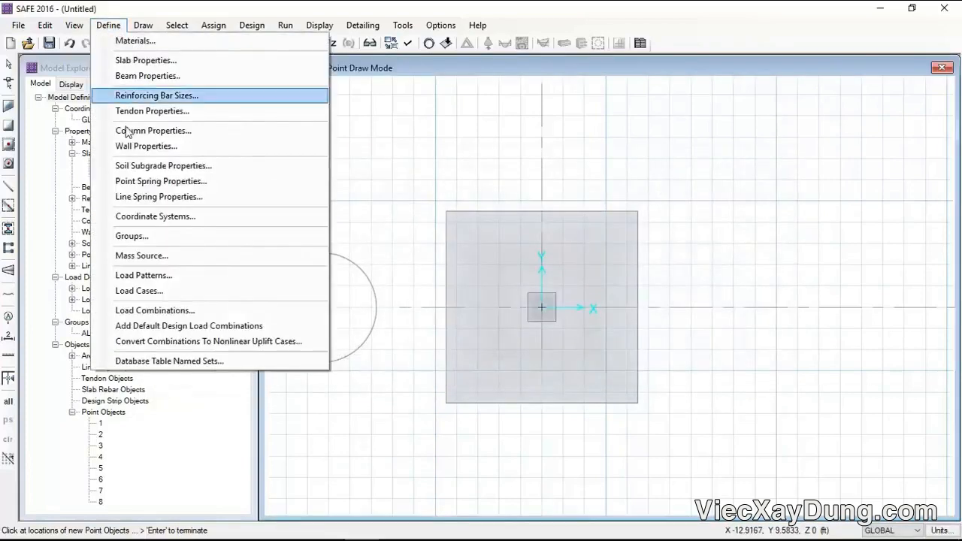
{"action": "left_click", "coordinate": [155, 310]}
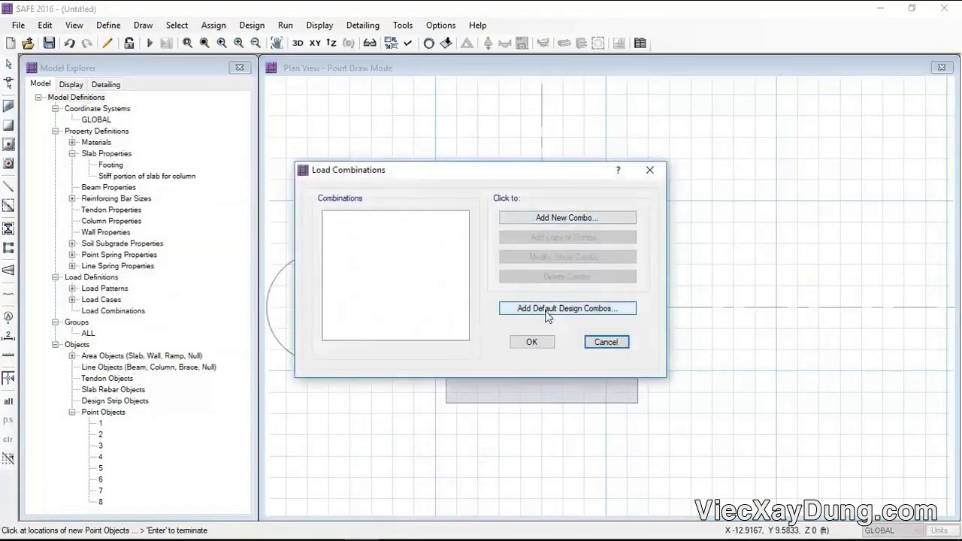
{"action": "left_click", "coordinate": [573, 310]}
{"action": "left_click", "coordinate": [424, 255]}
{"action": "left_click", "coordinate": [398, 275]}
{"action": "left_click", "coordinate": [416, 292]}
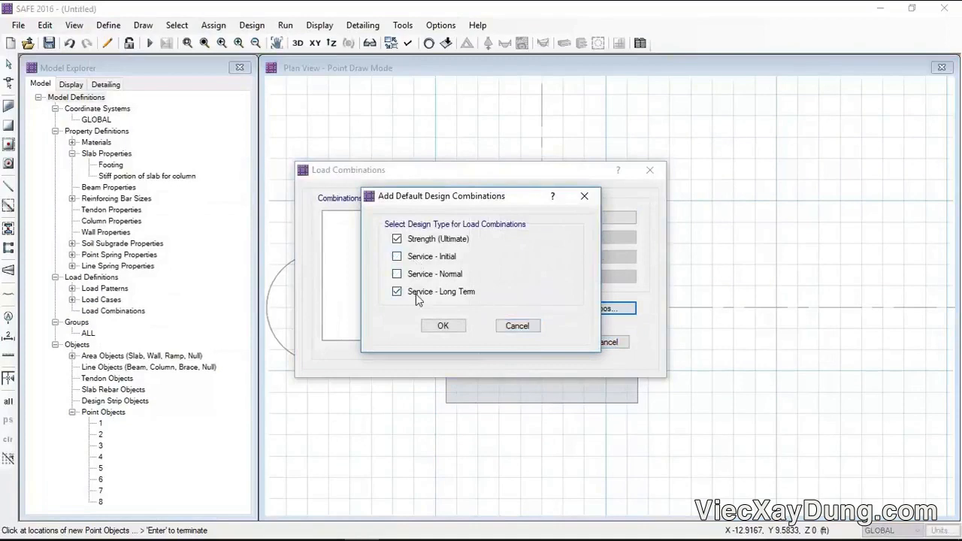
{"action": "left_click", "coordinate": [442, 326]}
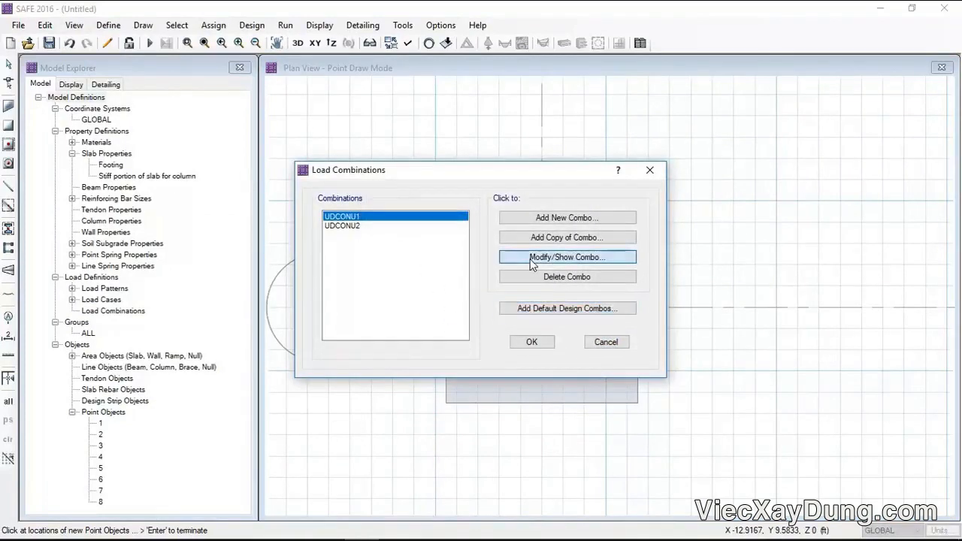
Rename the load combination UDCONU1 as "1.4 D".
{"action": "left_click", "coordinate": [556, 257]}
{"action": "left_click_drag", "start_coordinate": [527, 115], "coordinate": [468, 117]}
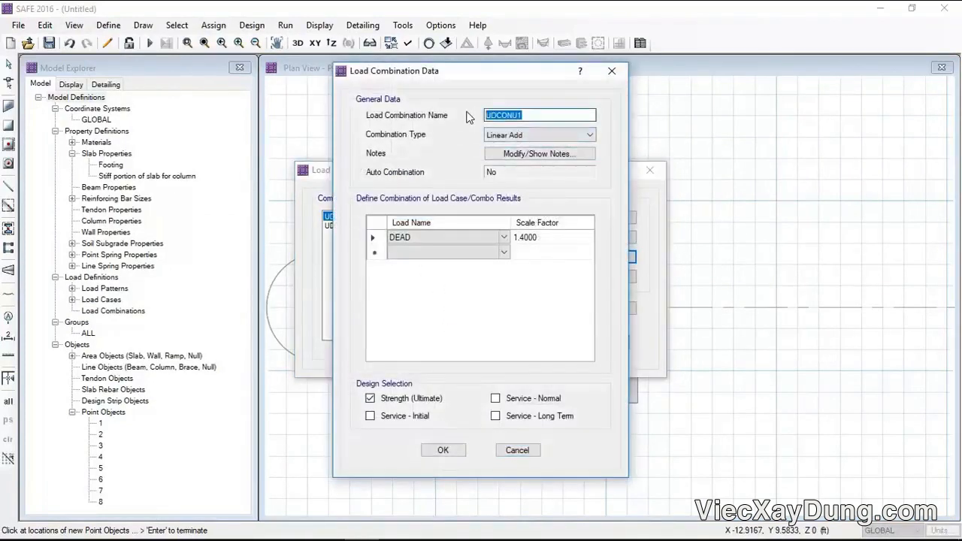
{"action": "type", "text": "1.4 D"}
{"action": "left_click", "coordinate": [454, 451]}
Rename the load combination UDCONU2 as "1.2 D+1.6 L" and accept the load combinations.
{"action": "left_click", "coordinate": [354, 225]}
{"action": "left_click", "coordinate": [546, 256]}
{"action": "left_click_drag", "start_coordinate": [526, 115], "coordinate": [447, 117]}
{"action": "type", "text": "1.2 D+1.6 L"}
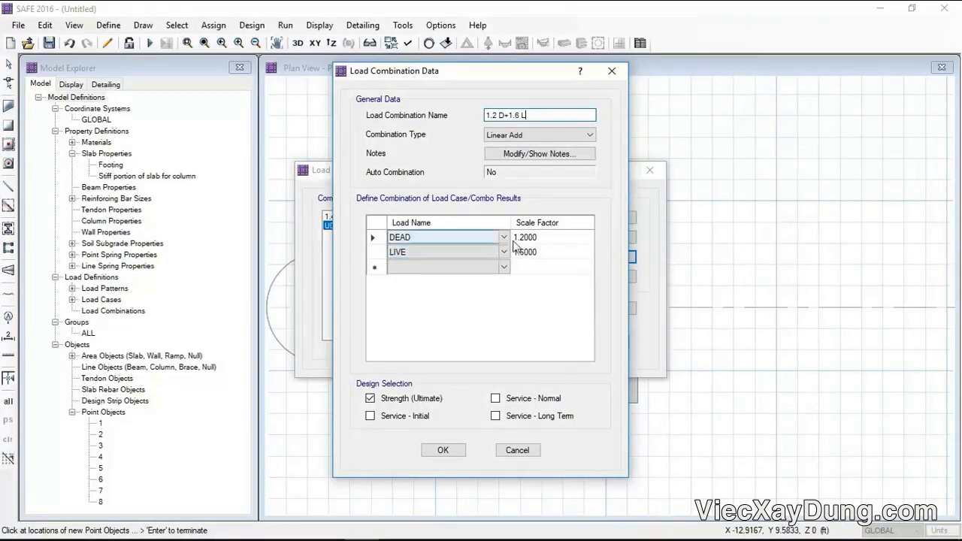
{"action": "left_click", "coordinate": [442, 450]}
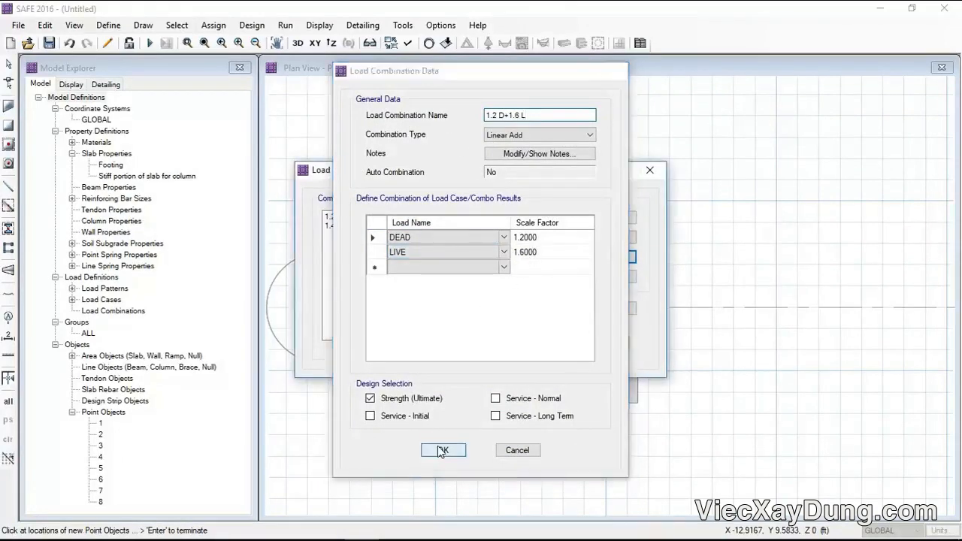
{"action": "left_click", "coordinate": [532, 343]}
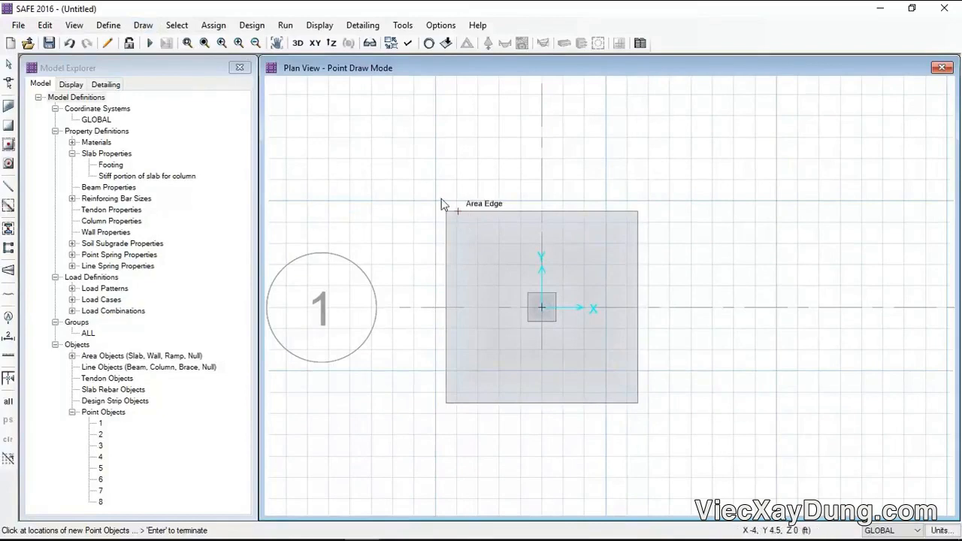
Add a new soil subgrade property named "Soil Bearing Capcity /settlement".
{"action": "left_click", "coordinate": [110, 26]}
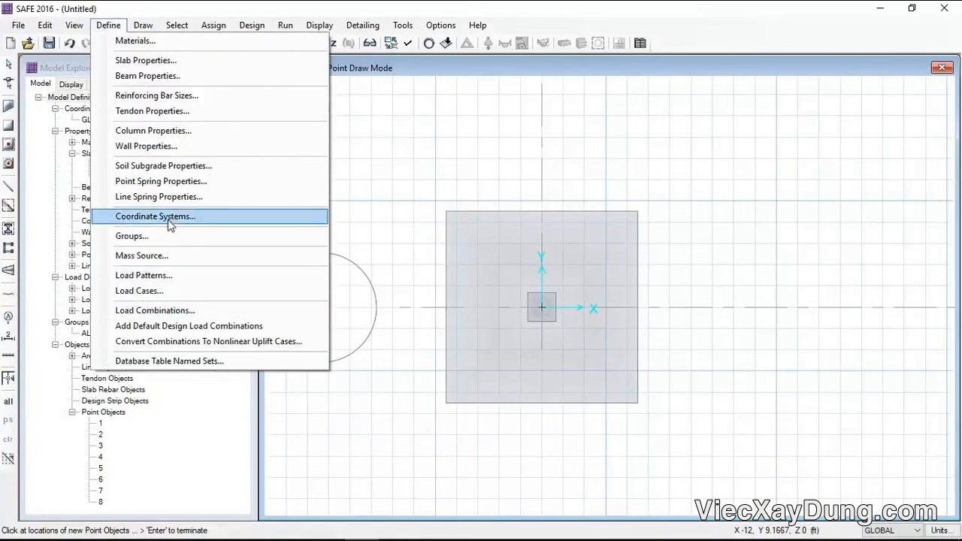
{"action": "left_click", "coordinate": [164, 167]}
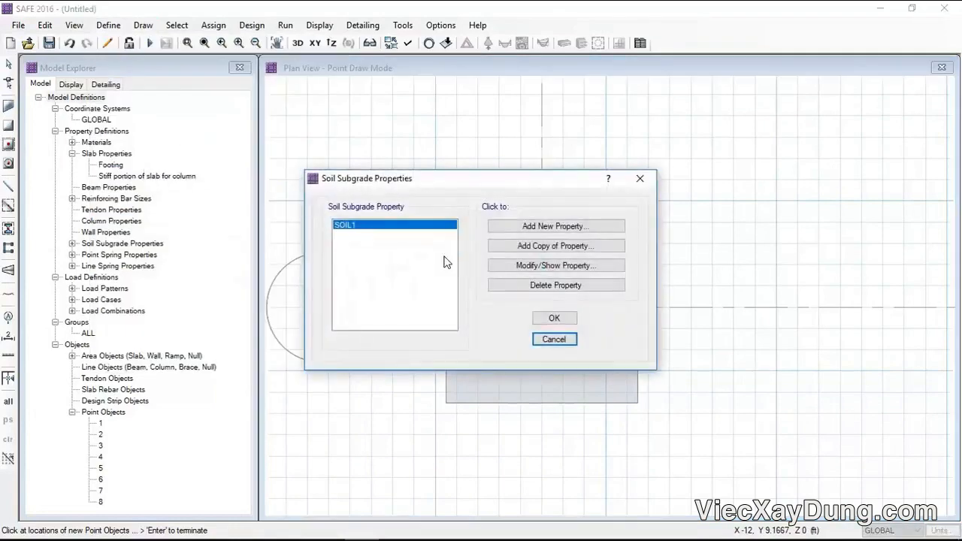
{"action": "left_click", "coordinate": [520, 226]}
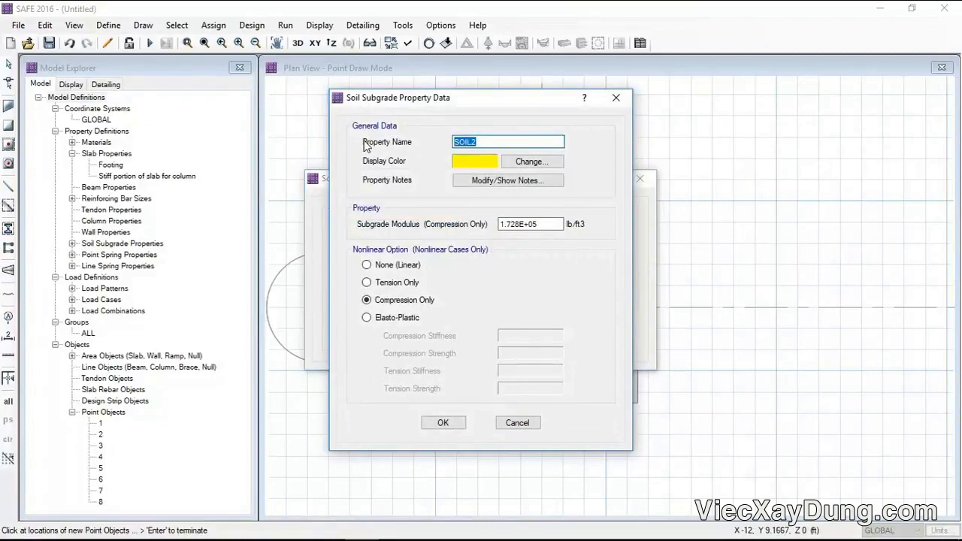
{"action": "type", "text": "b"}
{"action": "type", "text": "oil Bearing Capcity /settlement"}
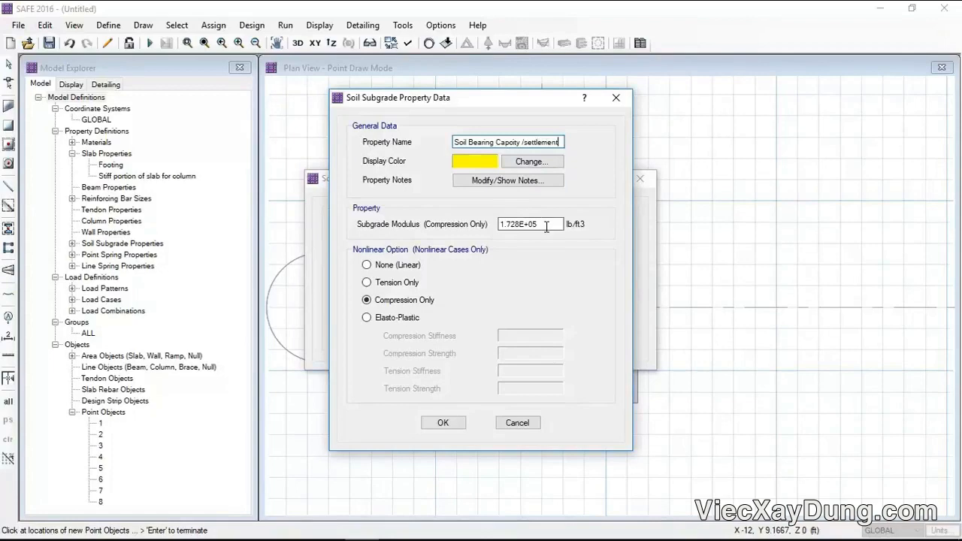
Switch to the Acrobat PDF to check the effective soil bearing pressure in Example 12.2, and open Calculator.
{"action": "left_click_drag", "start_coordinate": [550, 224], "coordinate": [490, 224]}
{"action": "mouse_move", "coordinate": [434, 532]}
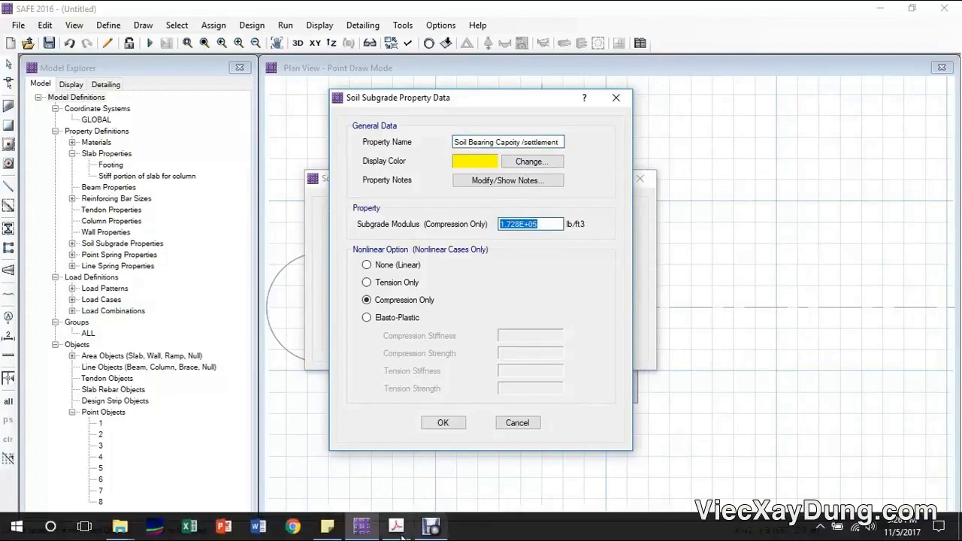
{"action": "left_click", "coordinate": [397, 530]}
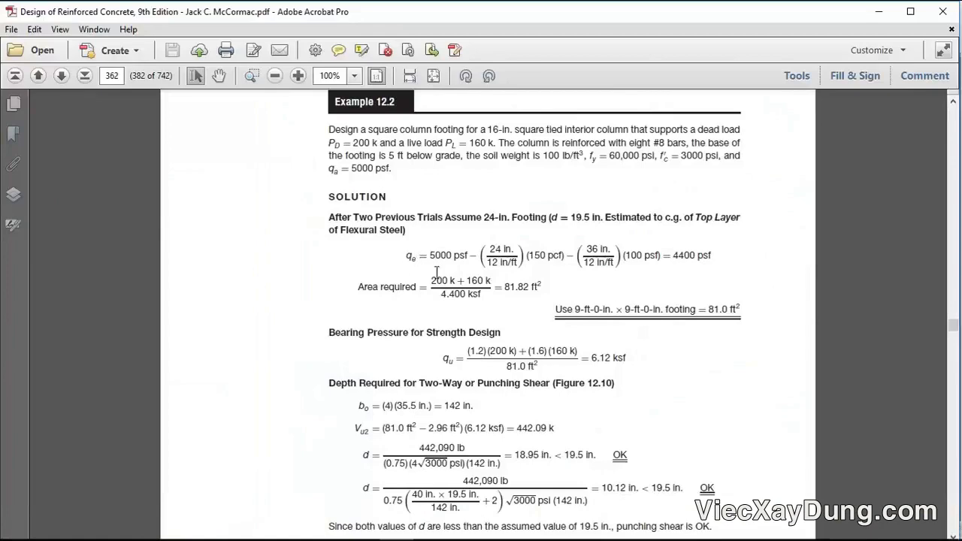
{"action": "left_click", "coordinate": [19, 531]}
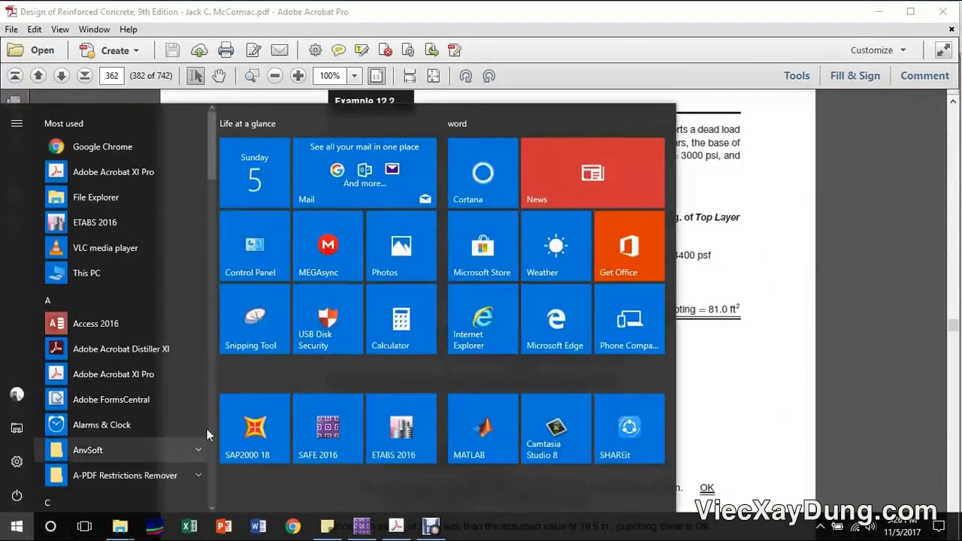
{"action": "left_click", "coordinate": [415, 326]}
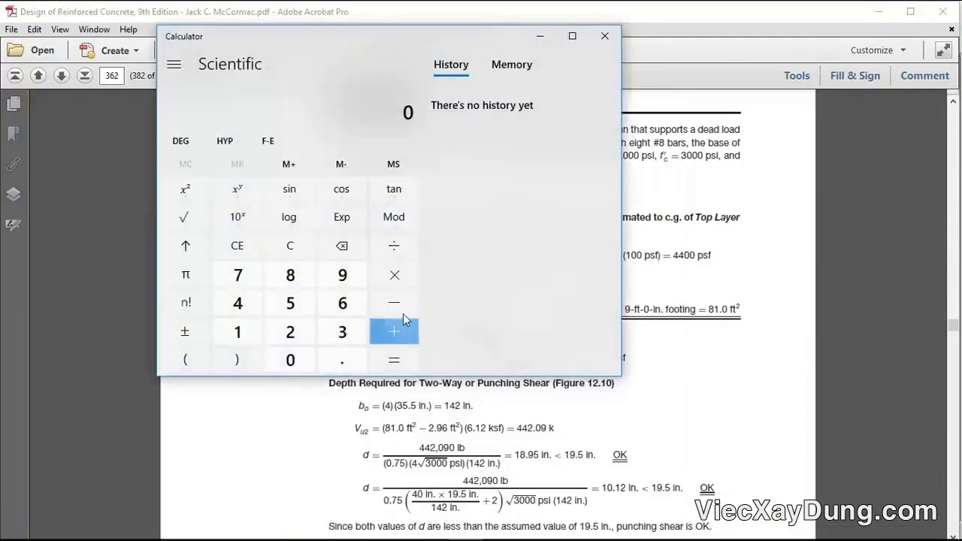
Calculate the subgrade modulus as 4400 ÷ (1 ÷ 12) and put Calculator away.
{"action": "left_click", "coordinate": [237, 307]}
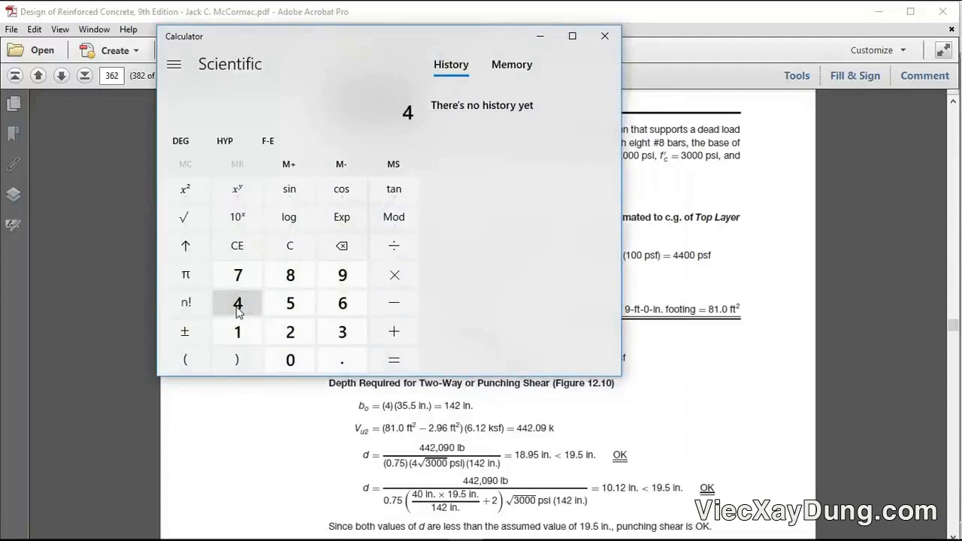
{"action": "left_click", "coordinate": [238, 307]}
{"action": "left_click", "coordinate": [308, 363]}
{"action": "left_click", "coordinate": [308, 361]}
{"action": "left_click", "coordinate": [387, 253]}
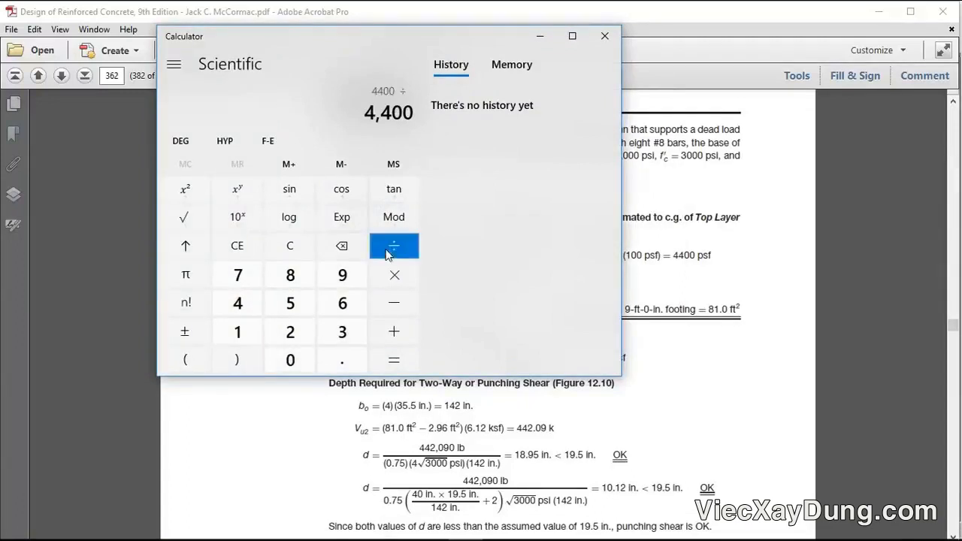
{"action": "left_click", "coordinate": [192, 360]}
{"action": "left_click", "coordinate": [239, 333]}
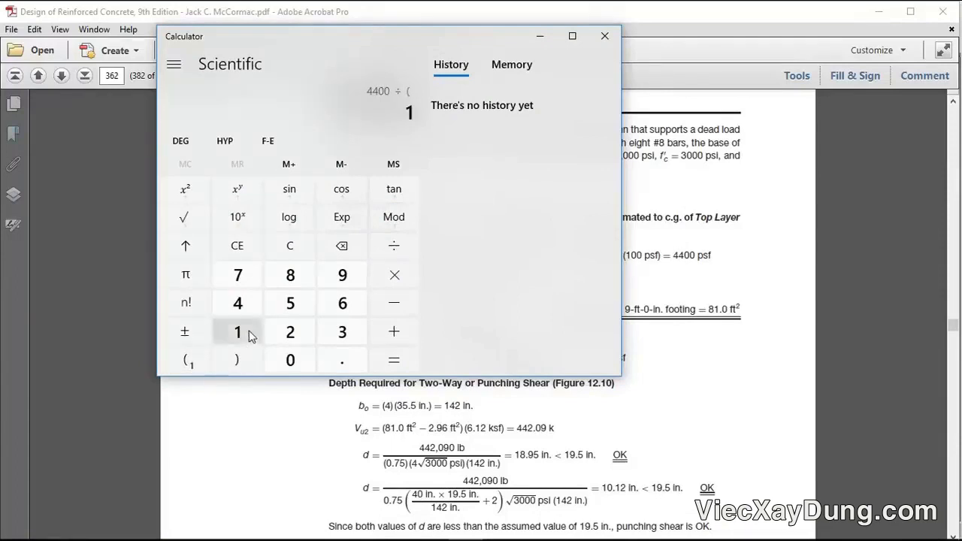
{"action": "left_click", "coordinate": [394, 246]}
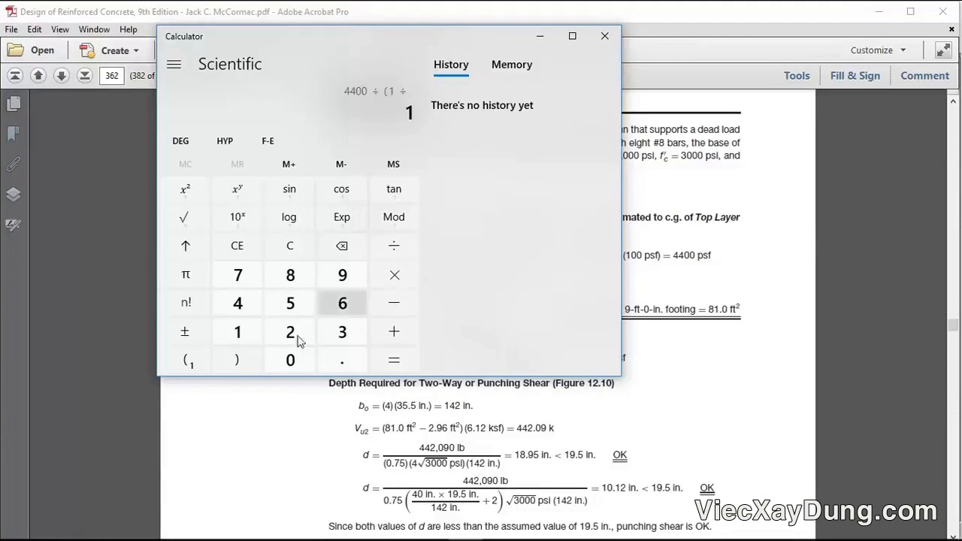
{"action": "left_click", "coordinate": [239, 333]}
{"action": "left_click", "coordinate": [290, 333]}
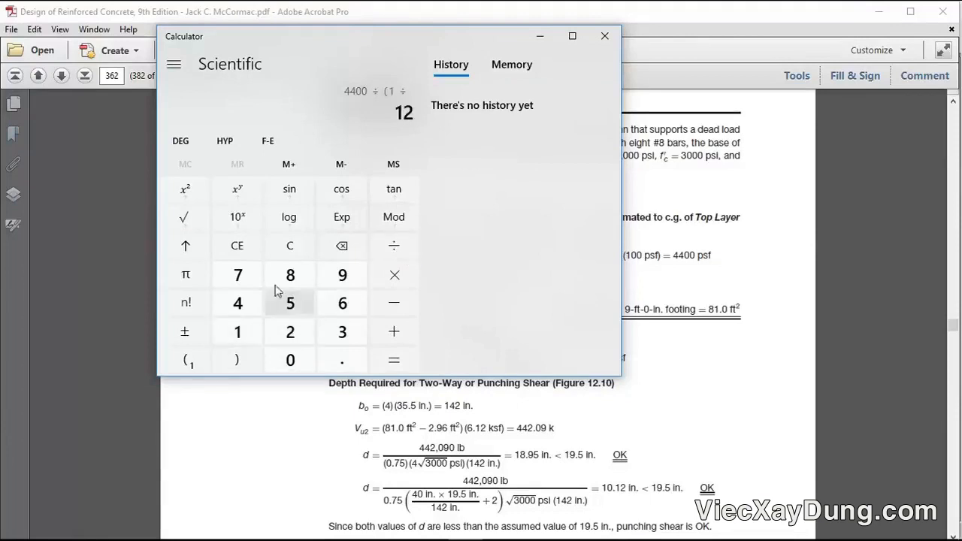
{"action": "left_click", "coordinate": [237, 360]}
{"action": "left_click", "coordinate": [390, 361]}
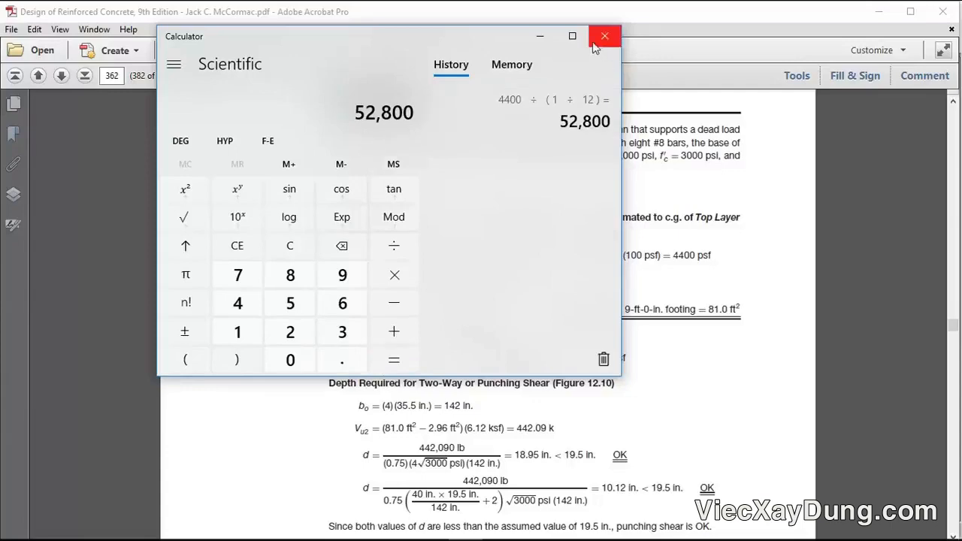
{"action": "left_click", "coordinate": [541, 36]}
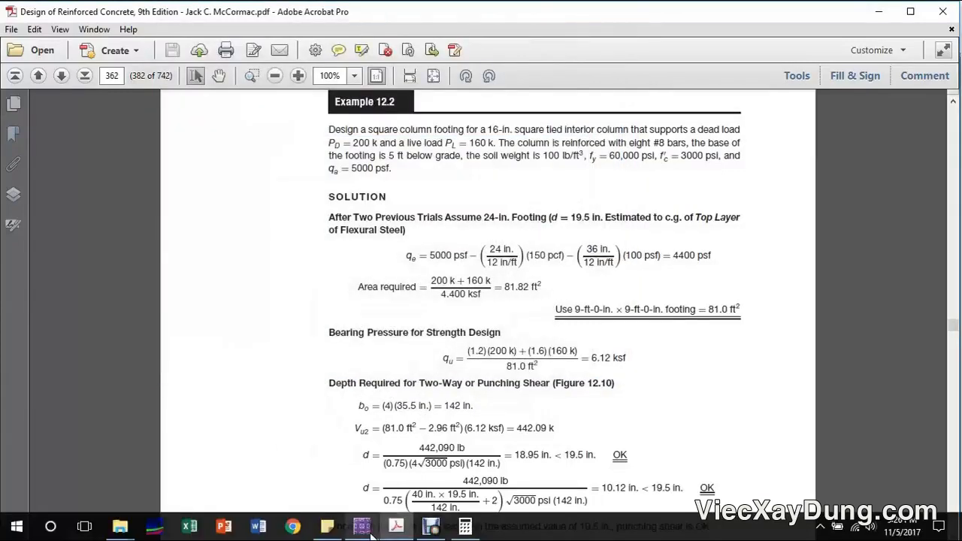
Return to SAFE, set the new soil property's subgrade modulus to 52800 lb/ft3 and accept the soil subgrade properties.
{"action": "left_click", "coordinate": [361, 527]}
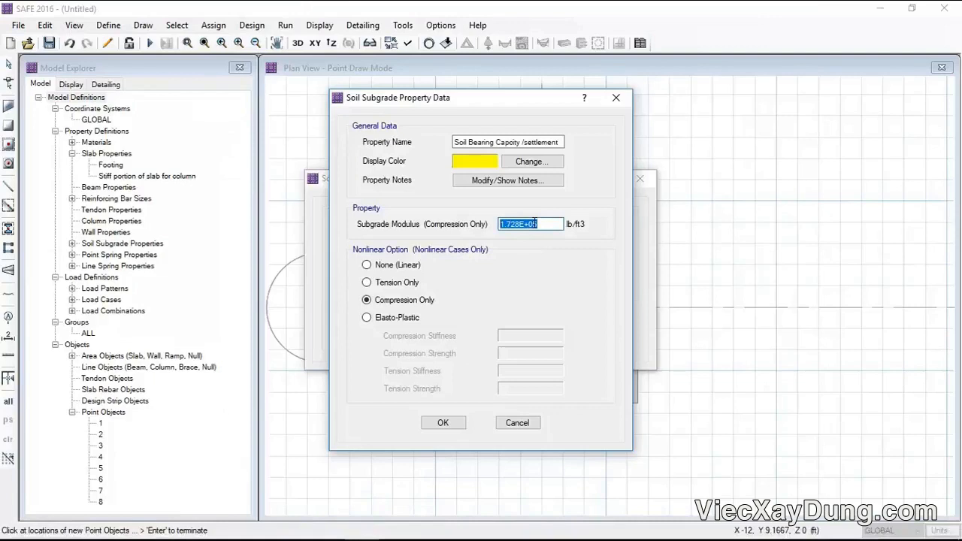
{"action": "type", "text": "52800"}
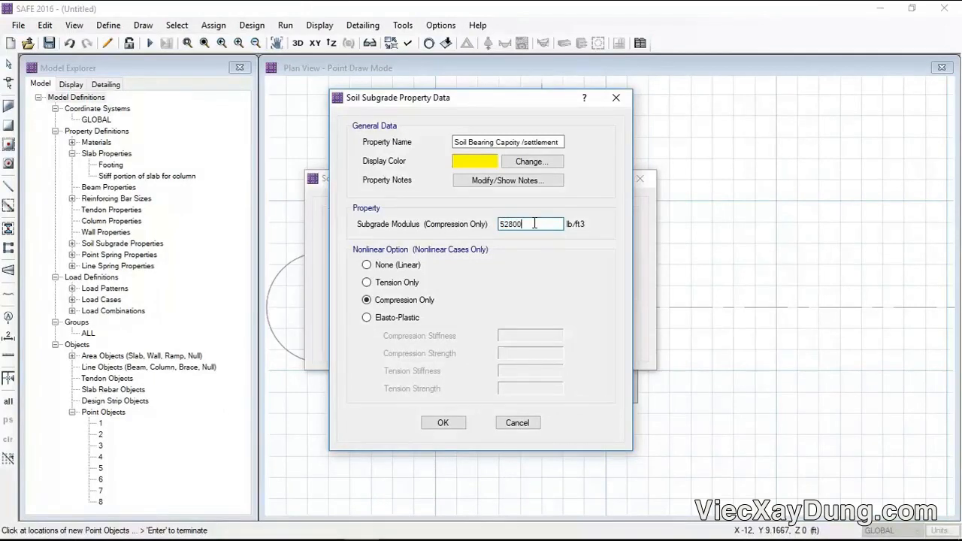
{"action": "left_click", "coordinate": [427, 426]}
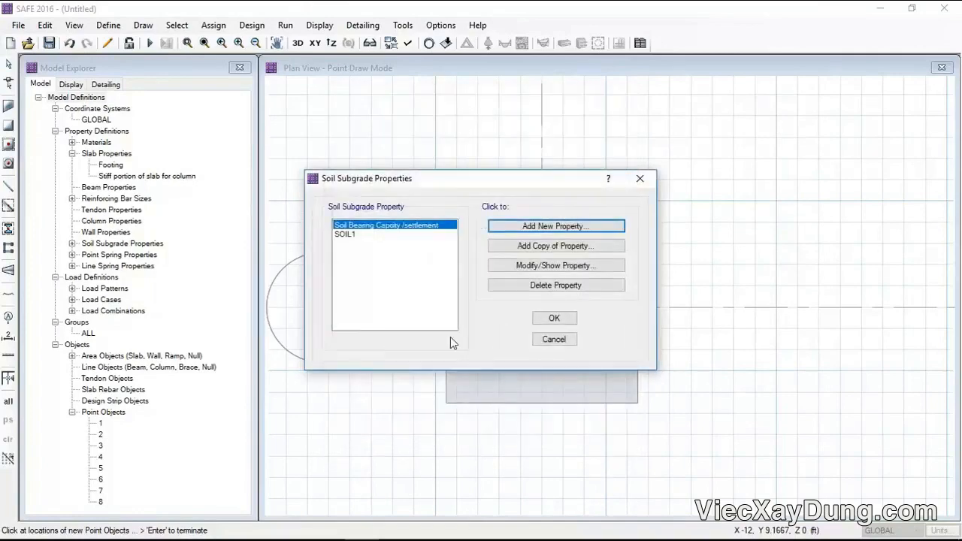
{"action": "left_click", "coordinate": [551, 318]}
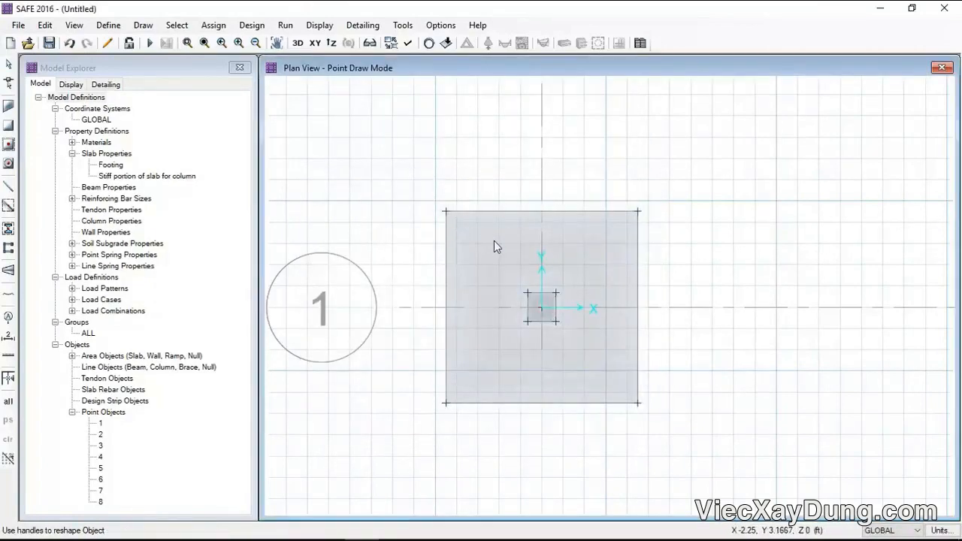
Leave point drawing, select the 9 ft by 9 ft footing slab and assign it the "Soil Bearing Capcity /settlement" soil property.
{"action": "left_click", "coordinate": [585, 208]}
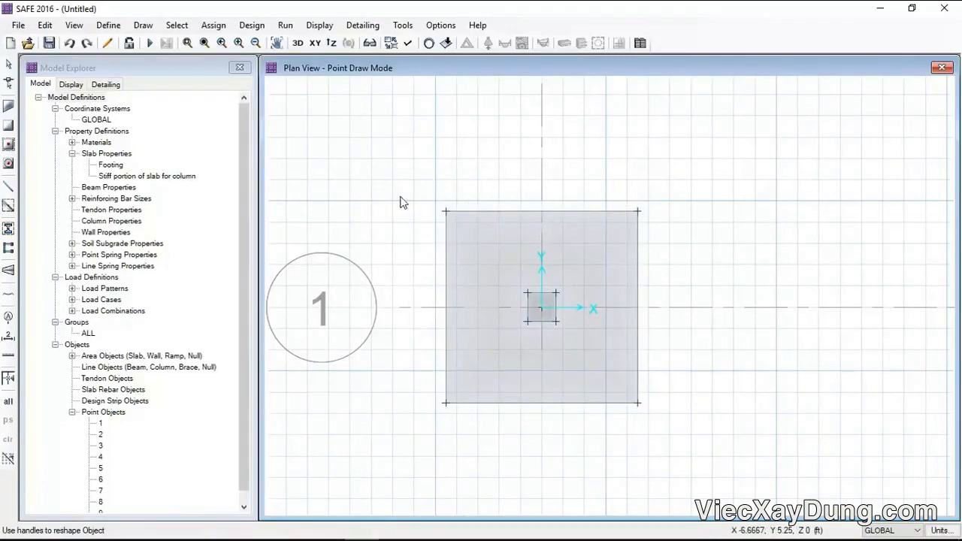
{"action": "left_click", "coordinate": [8, 64]}
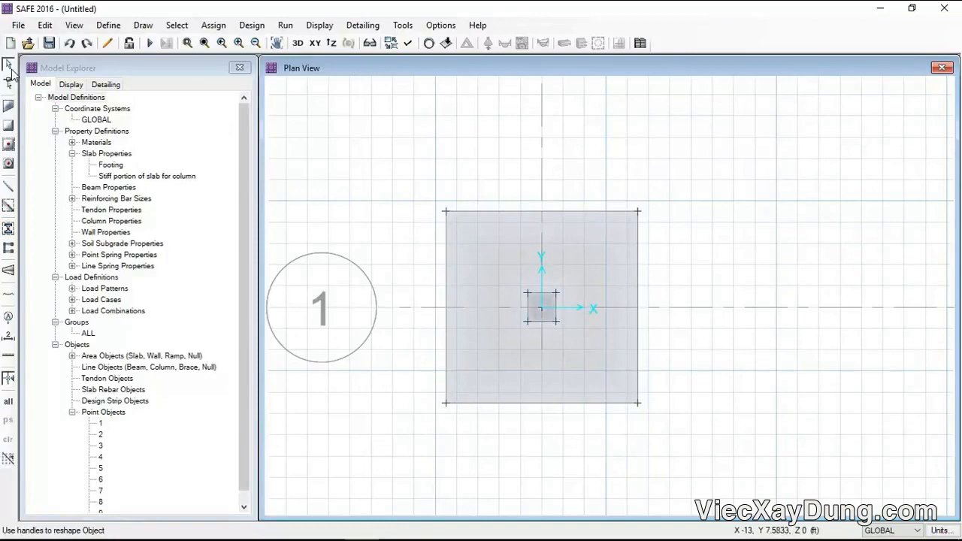
{"action": "left_click", "coordinate": [469, 236]}
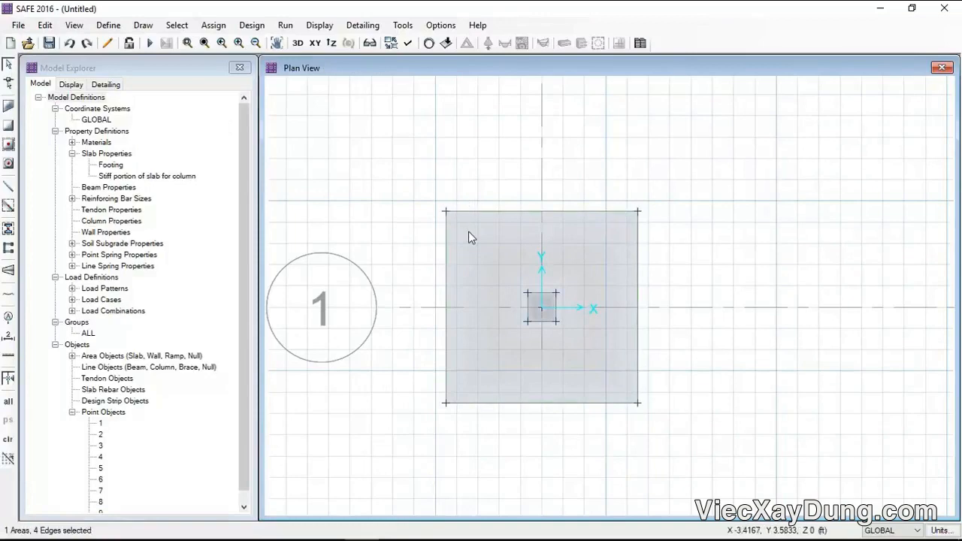
{"action": "left_click", "coordinate": [218, 25]}
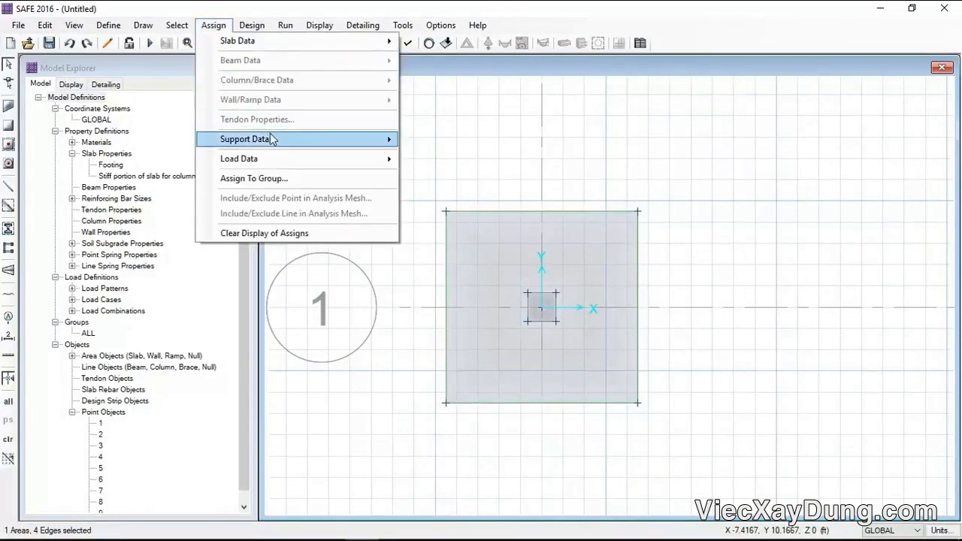
{"action": "mouse_move", "coordinate": [306, 143]}
{"action": "left_click", "coordinate": [452, 141]}
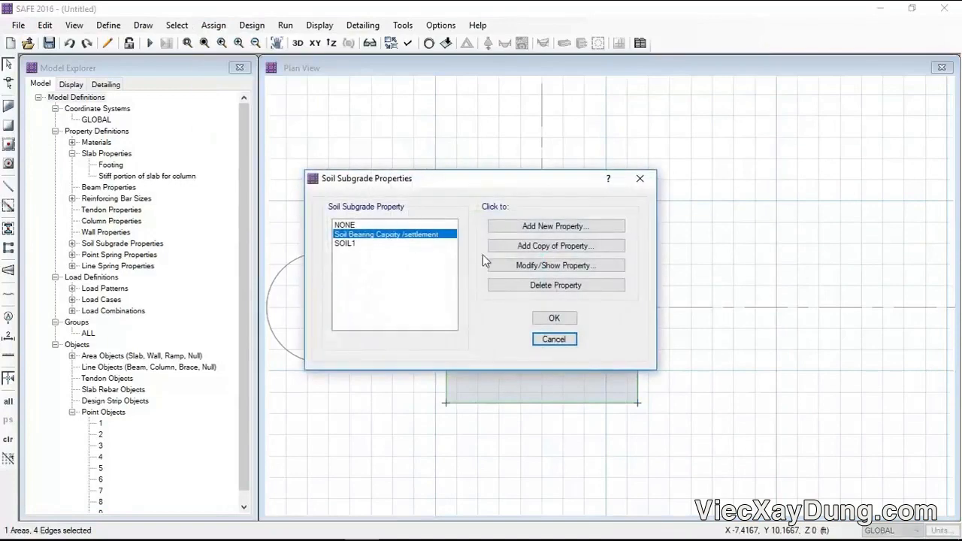
{"action": "left_click", "coordinate": [554, 318]}
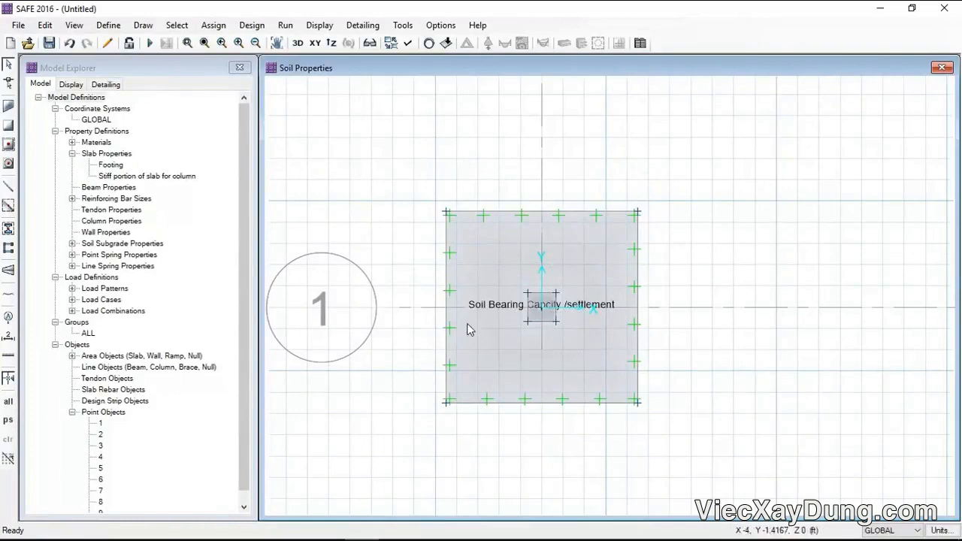
Check the dead load of Example 12.2 in the Acrobat PDF and assign the footing's centre point a 200 kip gravity load in the DEAD pattern.
{"action": "left_click", "coordinate": [542, 313]}
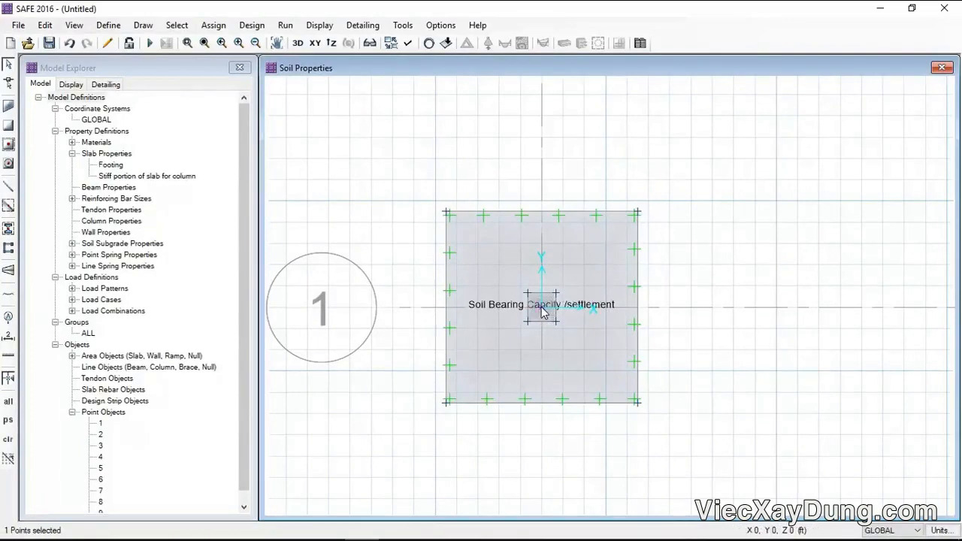
{"action": "left_click", "coordinate": [213, 25]}
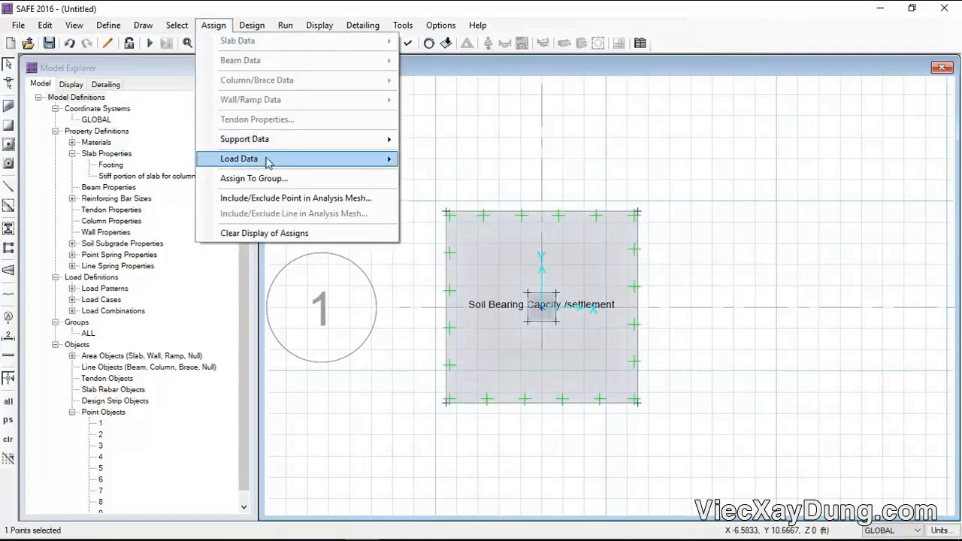
{"action": "mouse_move", "coordinate": [253, 159]}
{"action": "left_click", "coordinate": [448, 230]}
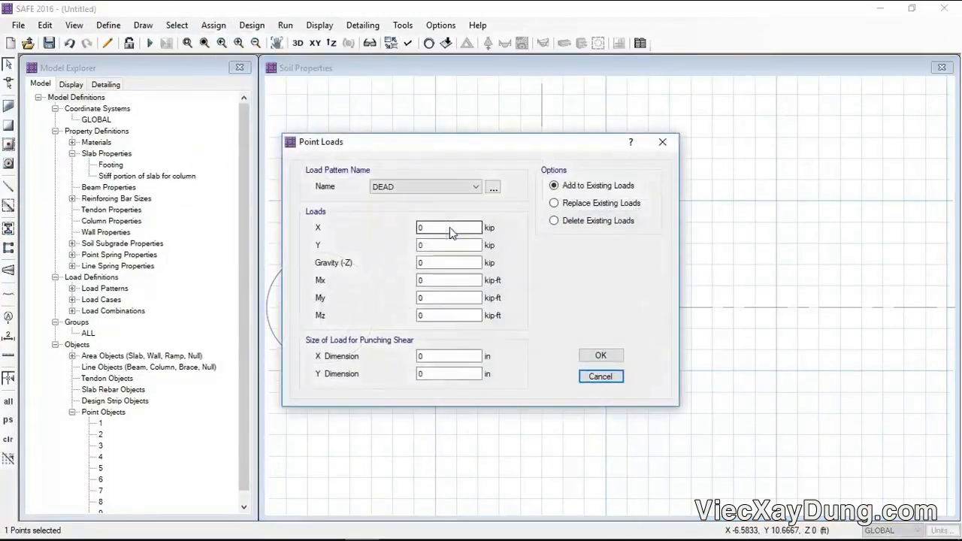
{"action": "double_click", "coordinate": [448, 262]}
{"action": "mouse_move", "coordinate": [430, 530]}
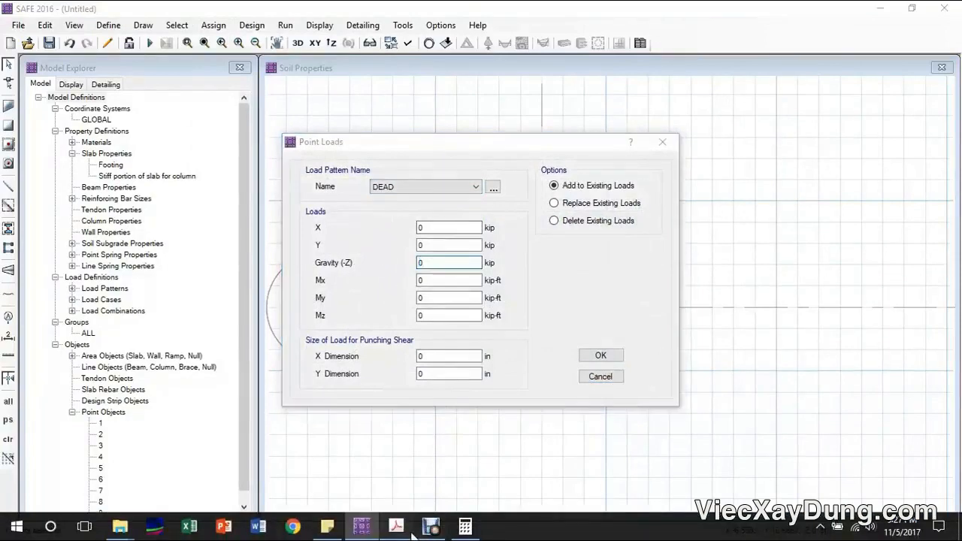
{"action": "left_click", "coordinate": [396, 526]}
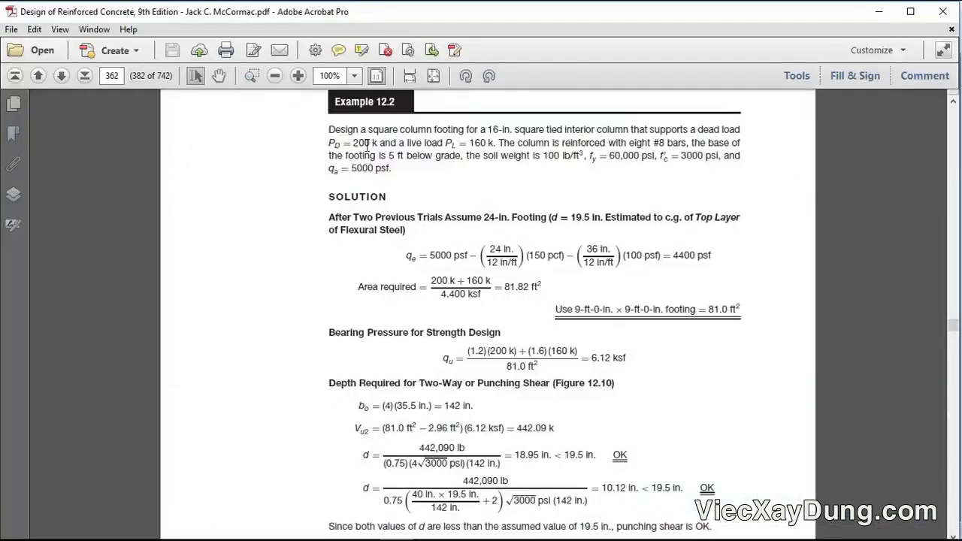
{"action": "mouse_move", "coordinate": [400, 532]}
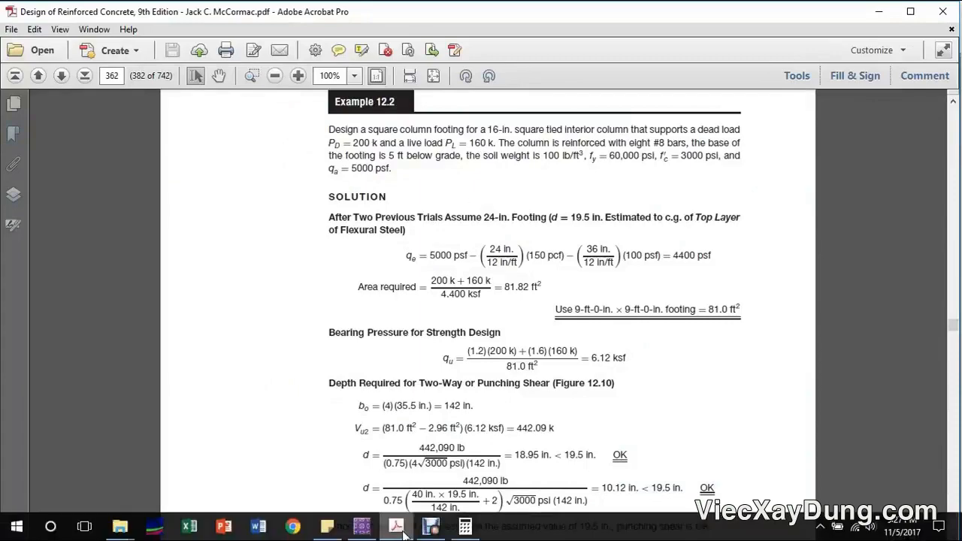
{"action": "left_click", "coordinate": [362, 526]}
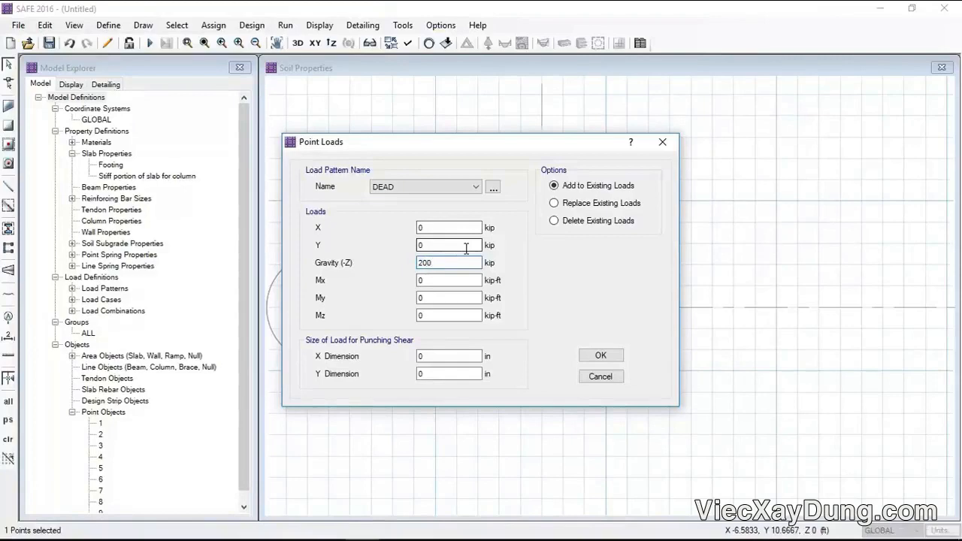
{"action": "left_click", "coordinate": [599, 357]}
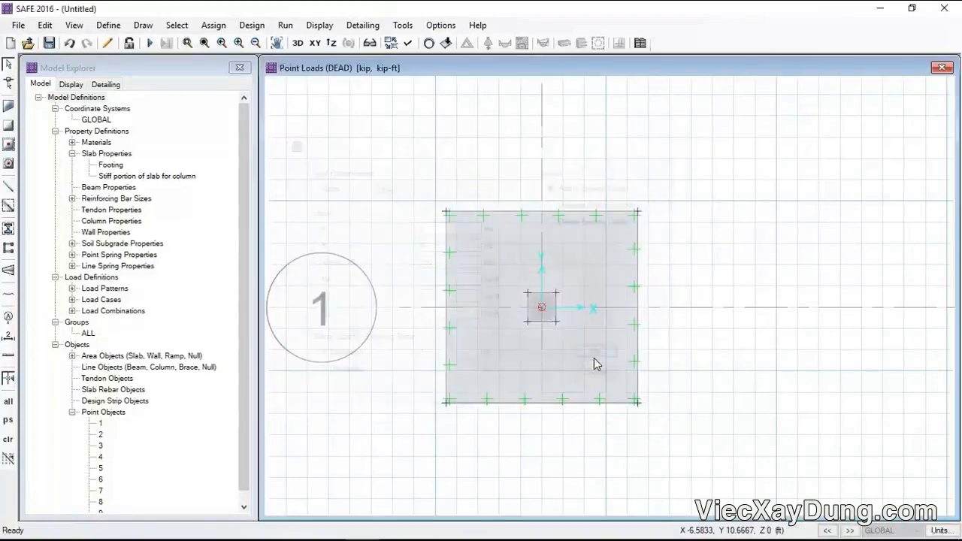
Assign the footing's centre point an additional gravity point load of 160 kip in the LIVE load pattern.
{"action": "left_click", "coordinate": [543, 312]}
{"action": "left_click", "coordinate": [213, 25]}
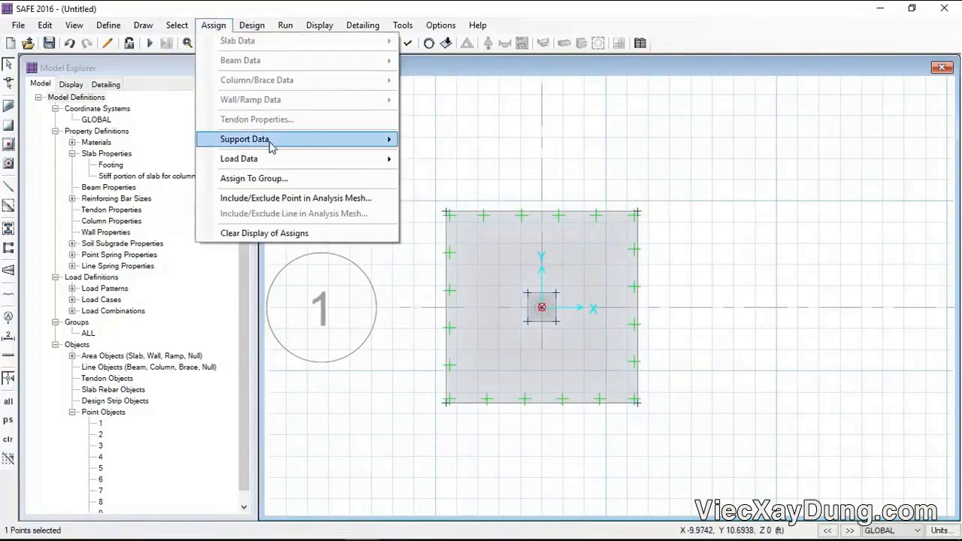
{"action": "mouse_move", "coordinate": [288, 164]}
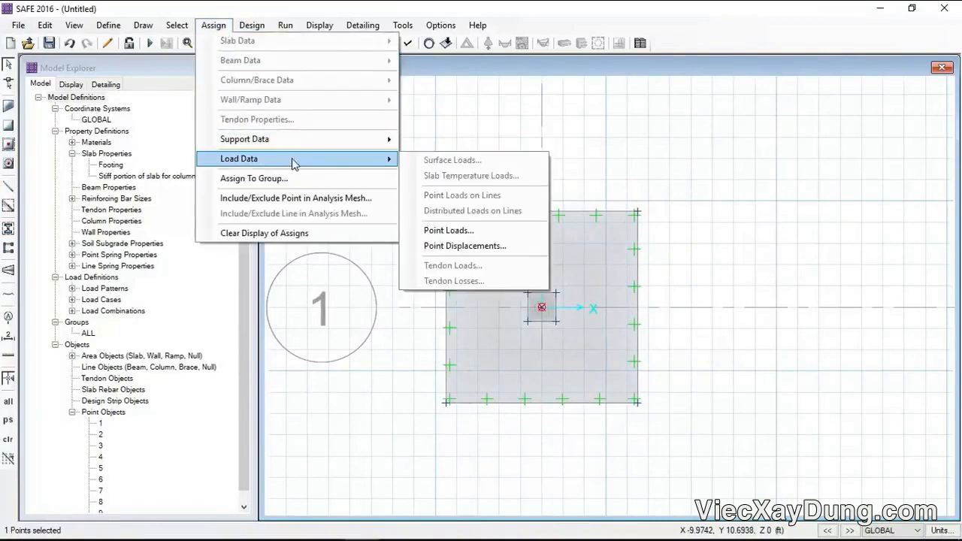
{"action": "left_click", "coordinate": [448, 232]}
{"action": "left_click_drag", "start_coordinate": [446, 262], "coordinate": [370, 264]}
{"action": "type", "text": "160"}
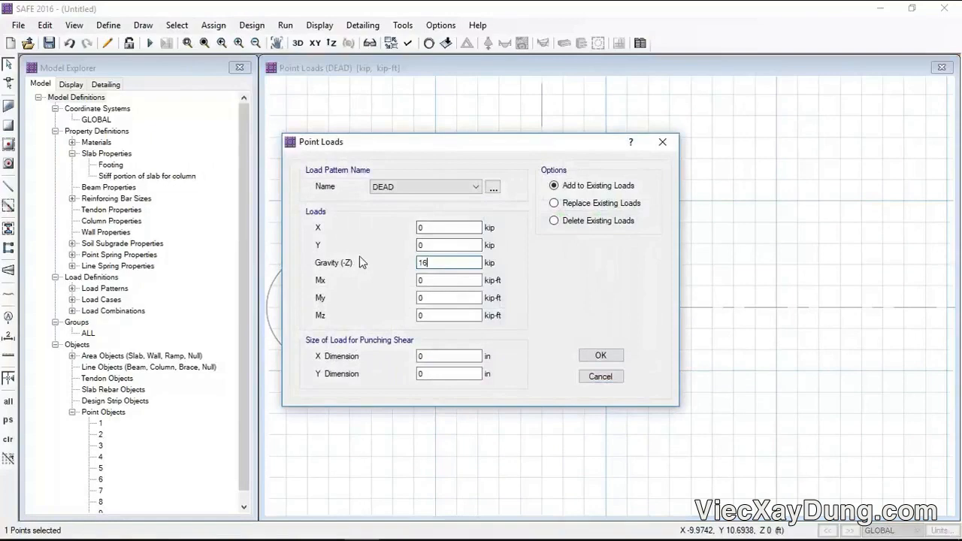
{"action": "left_click", "coordinate": [448, 261]}
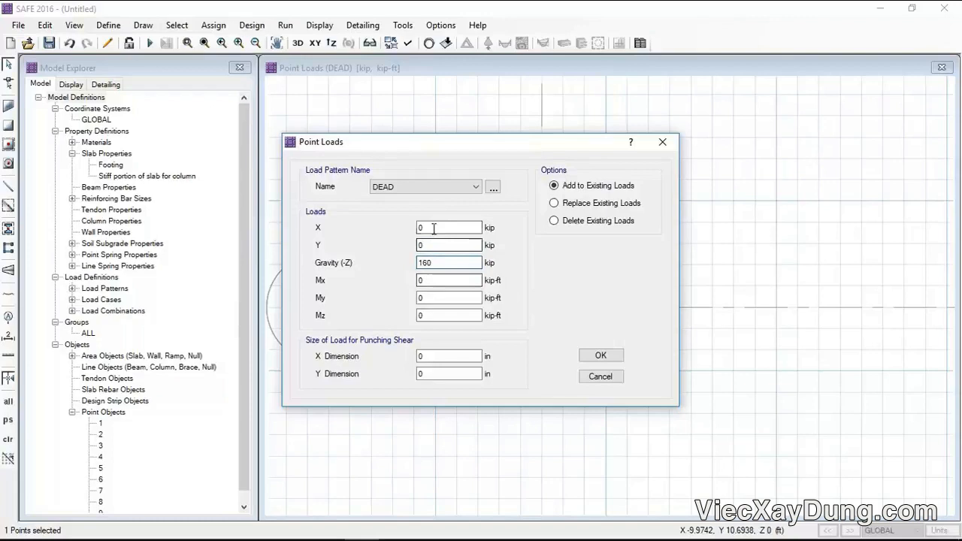
{"action": "left_click", "coordinate": [436, 187]}
{"action": "left_click", "coordinate": [422, 210]}
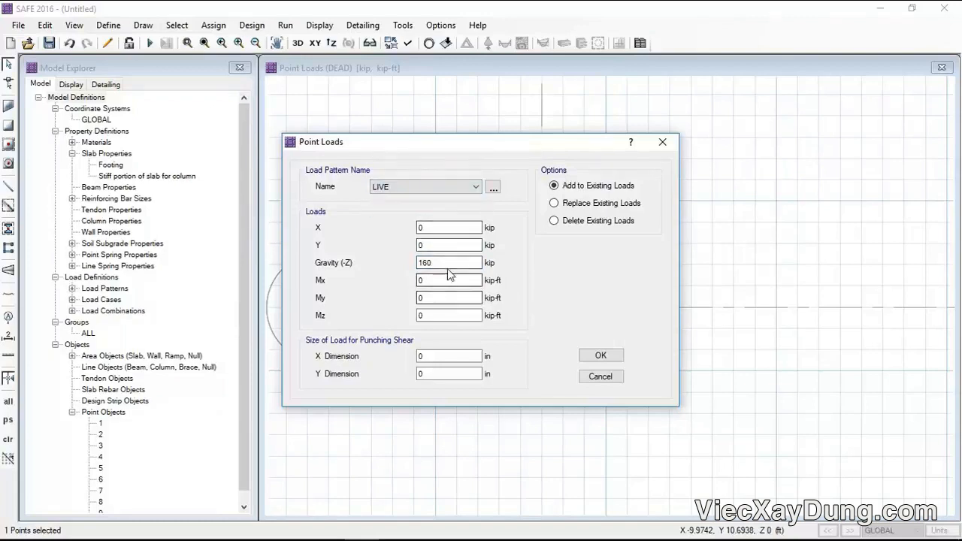
{"action": "left_click", "coordinate": [599, 356]}
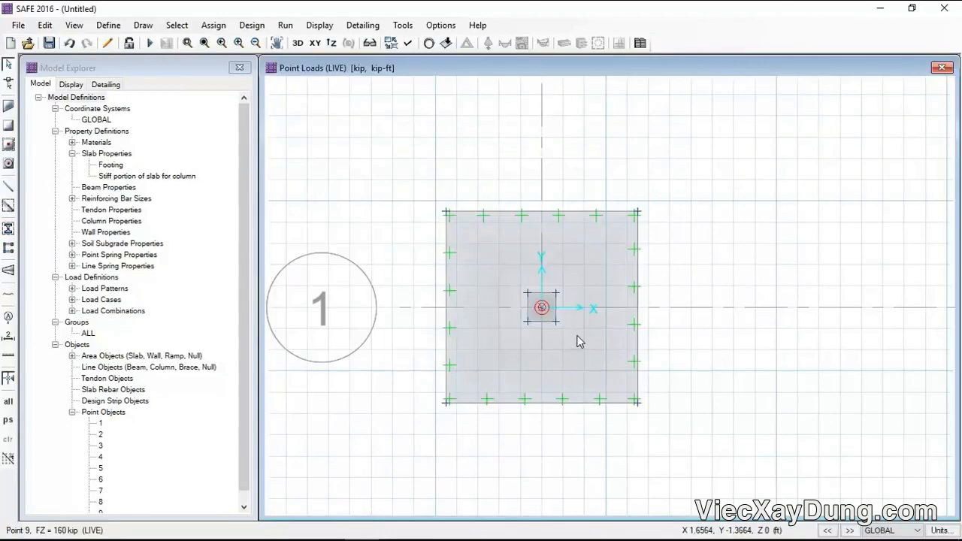
Review the loads assigned to the footing's centre point and compare them with Example 12.2 in the Acrobat PDF, returning to SAFE.
{"action": "right_click", "coordinate": [542, 308]}
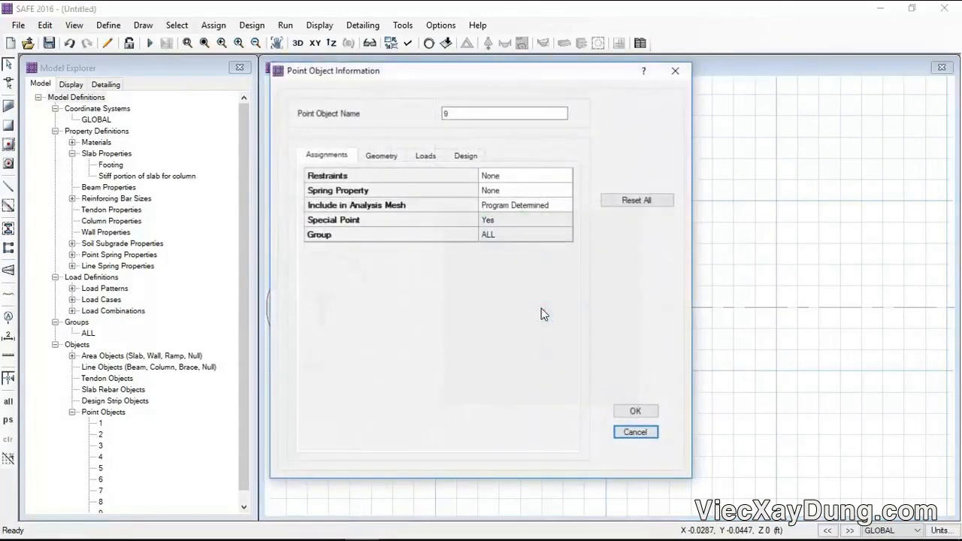
{"action": "left_click", "coordinate": [425, 155]}
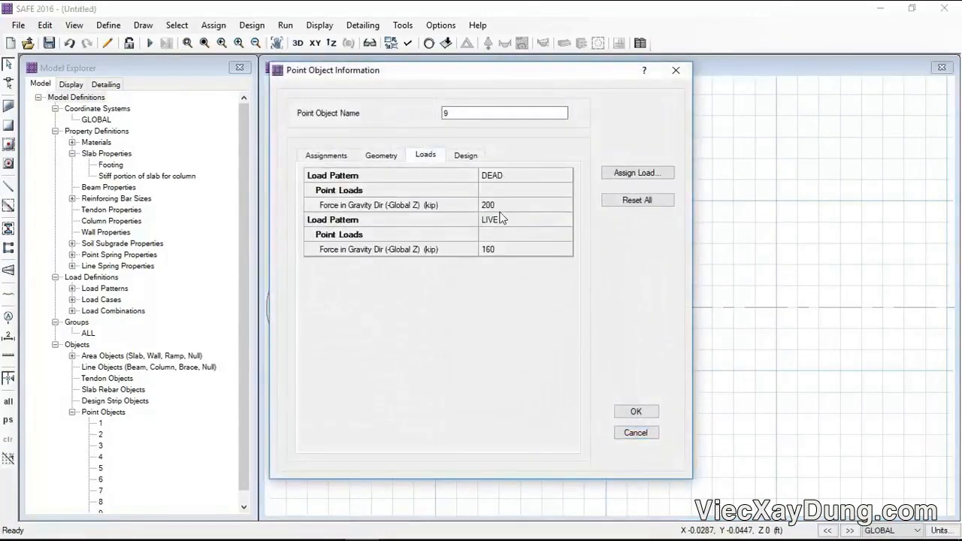
{"action": "left_click", "coordinate": [632, 411]}
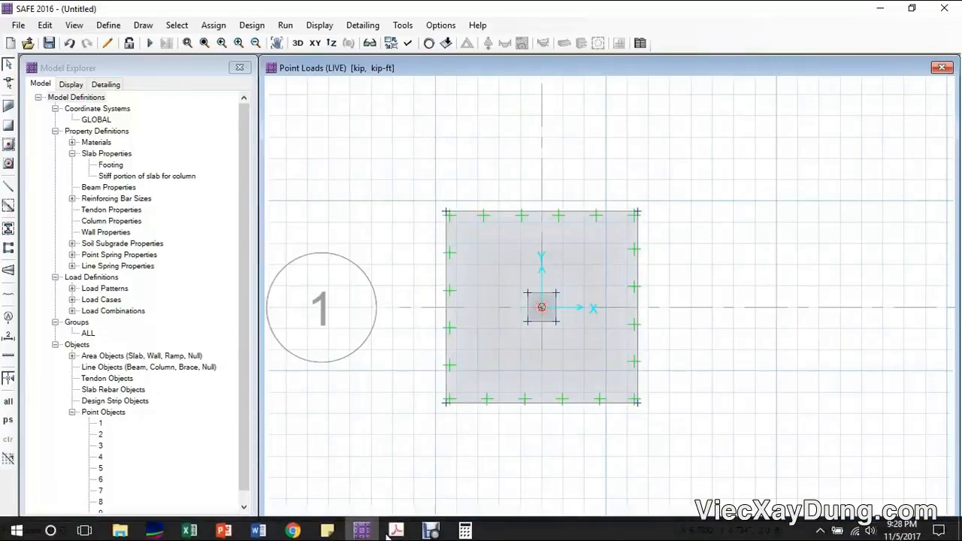
{"action": "left_click", "coordinate": [396, 528]}
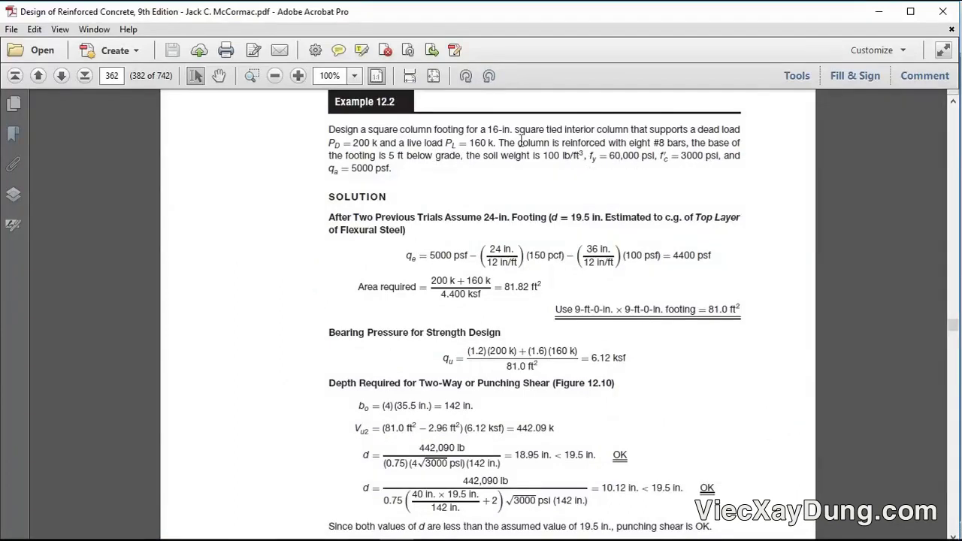
{"action": "left_click", "coordinate": [362, 526]}
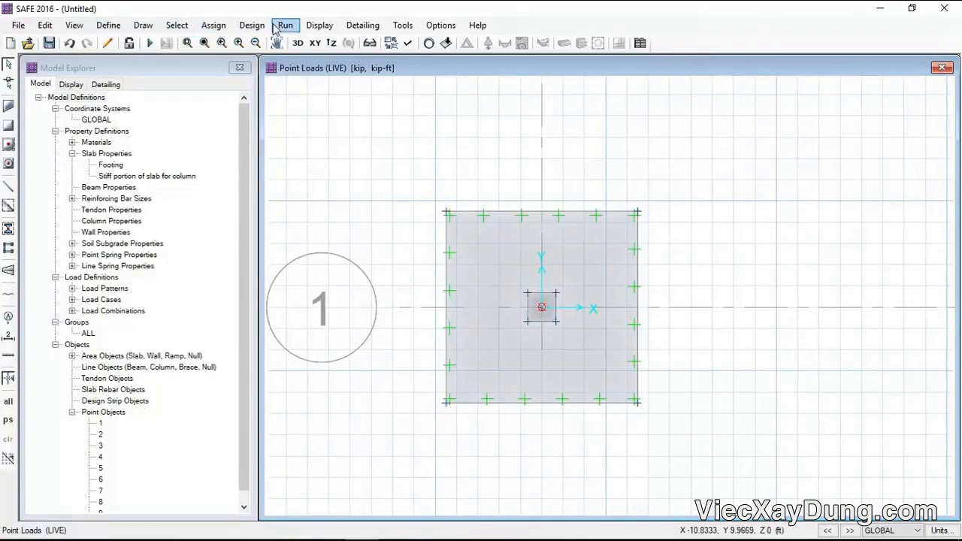
Add auto-width layer A design strips with middle strips along the X-direction Cartesian grid lines and delete the one running through the footing.
{"action": "left_click", "coordinate": [54, 25]}
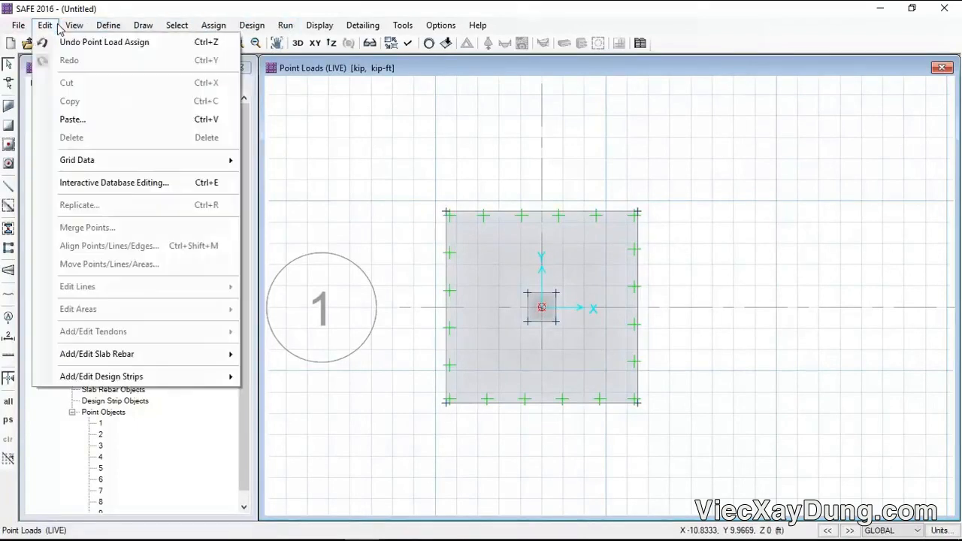
{"action": "mouse_move", "coordinate": [143, 378]}
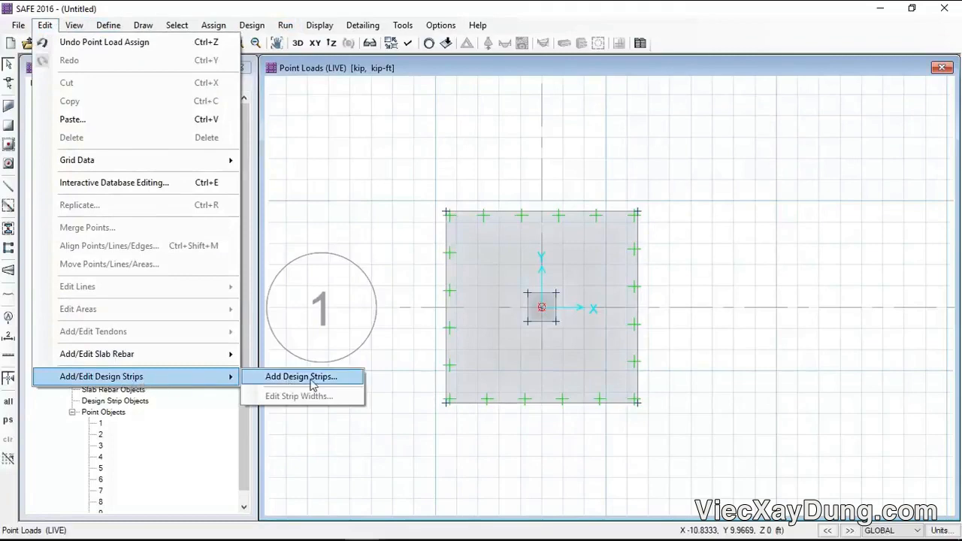
{"action": "left_click", "coordinate": [301, 377]}
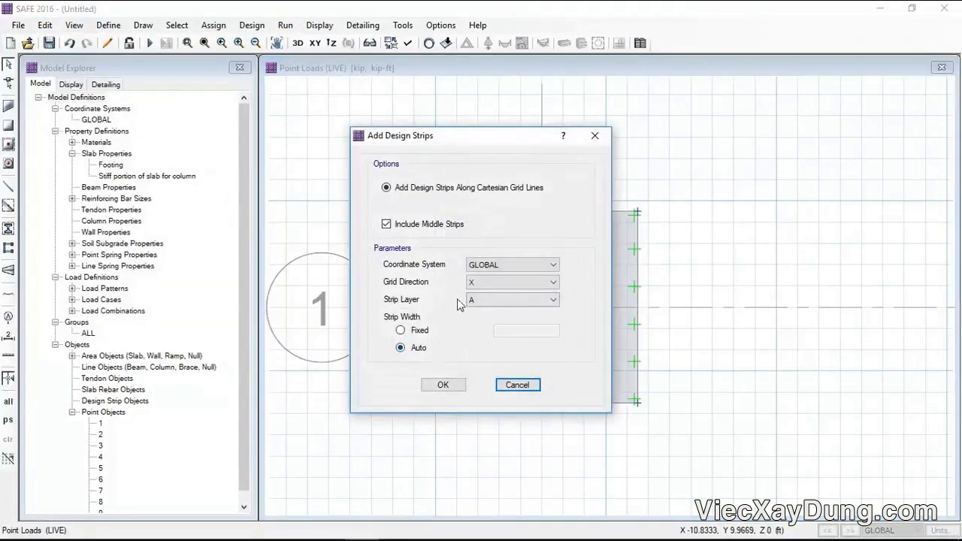
{"action": "left_click", "coordinate": [451, 385]}
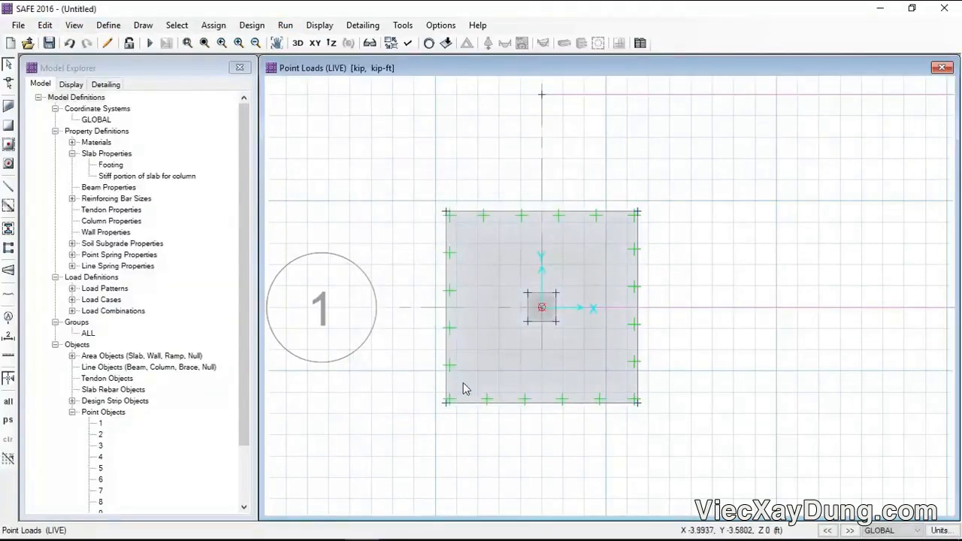
{"action": "left_click", "coordinate": [693, 310]}
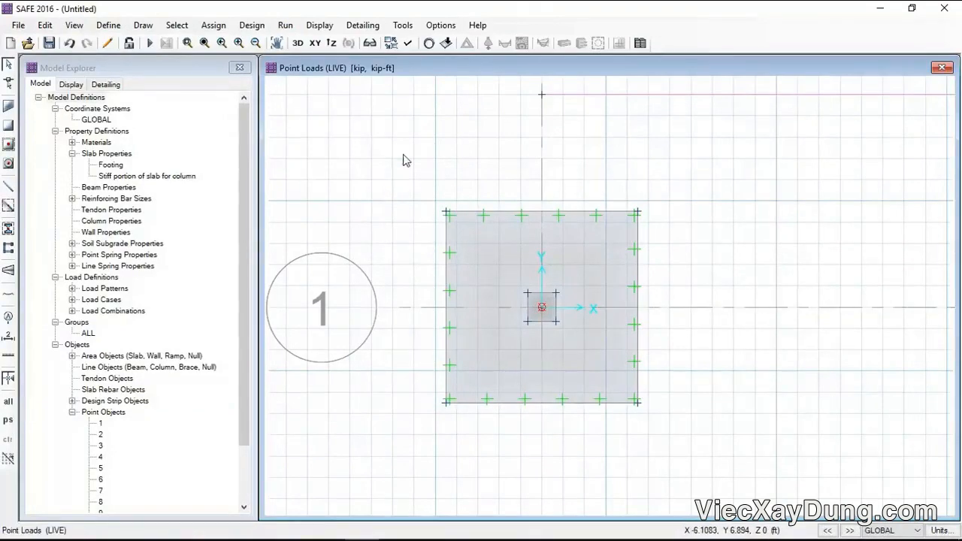
{"action": "left_click", "coordinate": [141, 25]}
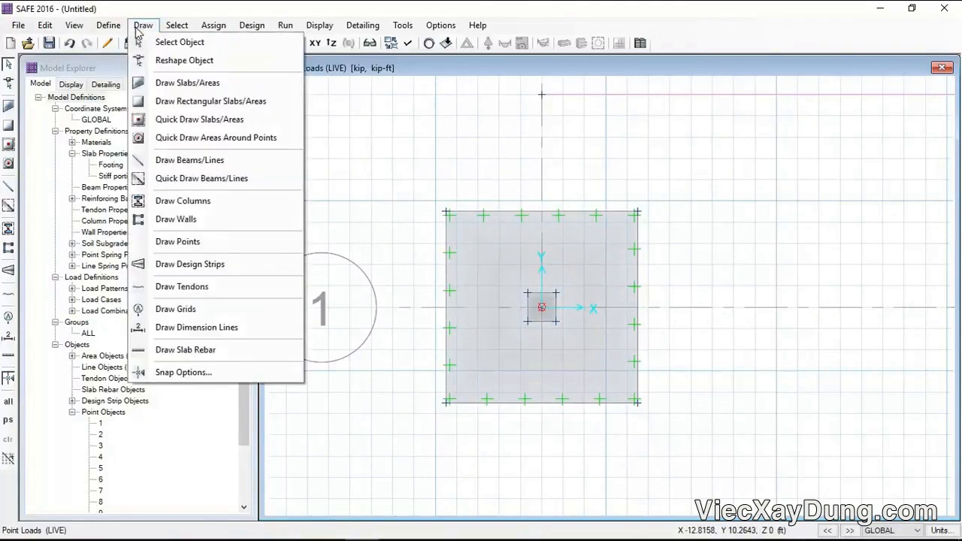
{"action": "left_click", "coordinate": [208, 269]}
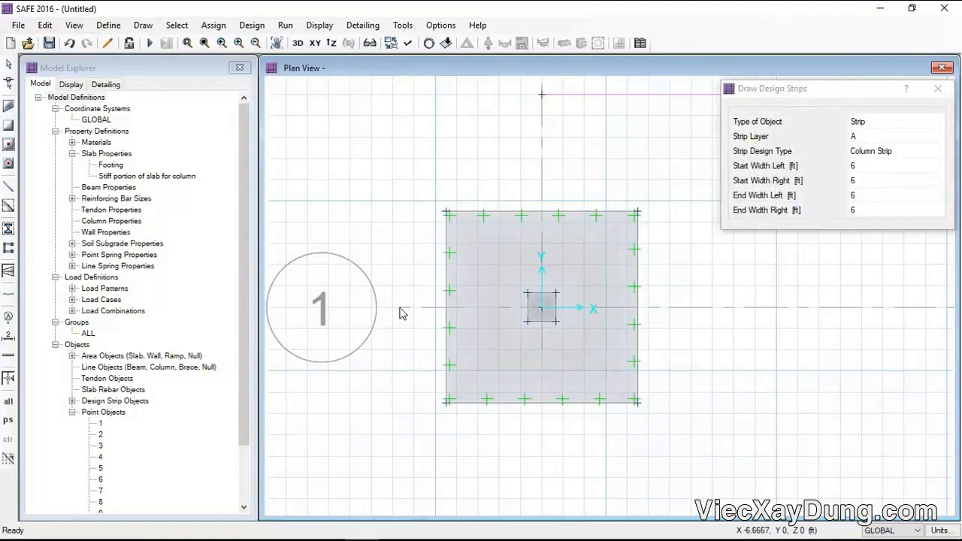
{"action": "left_click", "coordinate": [402, 308]}
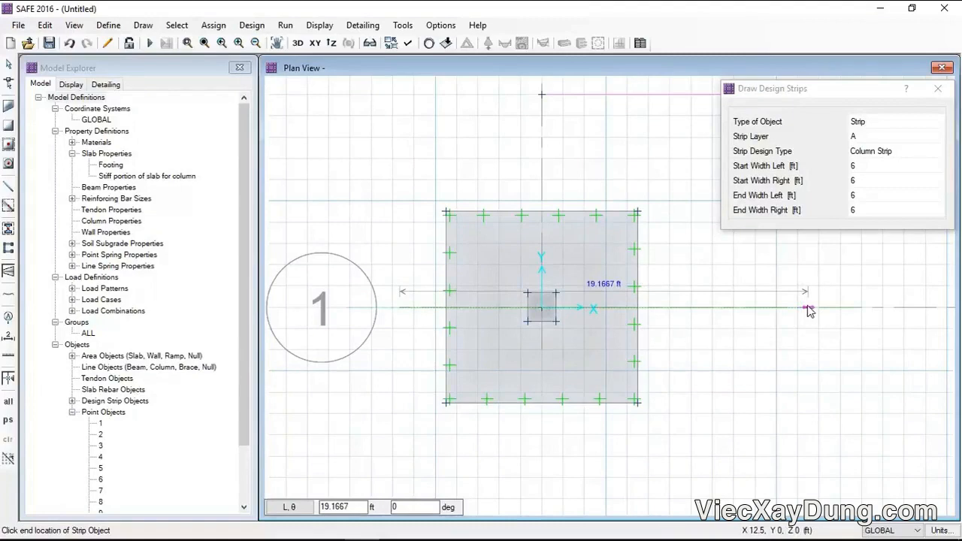
{"action": "key", "text": "Escape"}
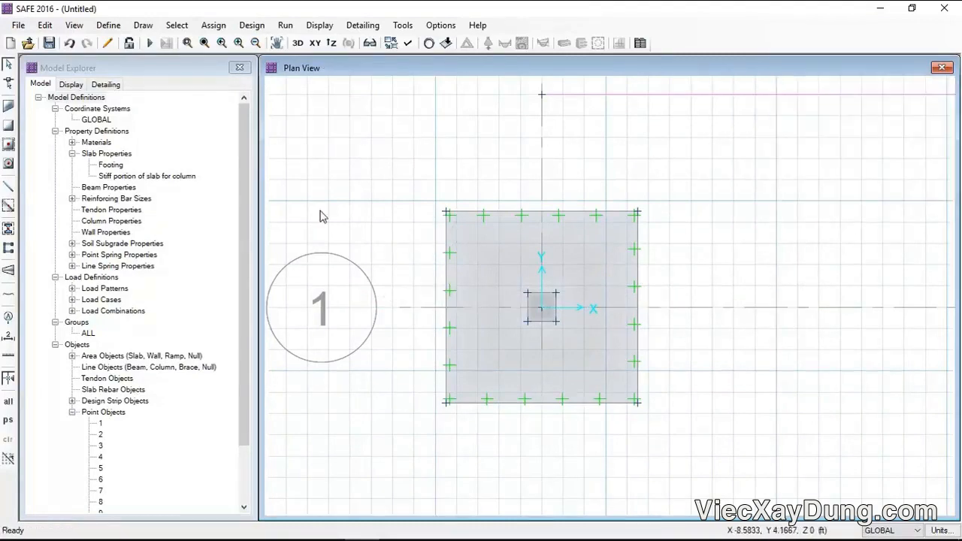
Set up a layer A column design strip with left and right widths of 4.5 ft at both start and end.
{"action": "left_click", "coordinate": [143, 25]}
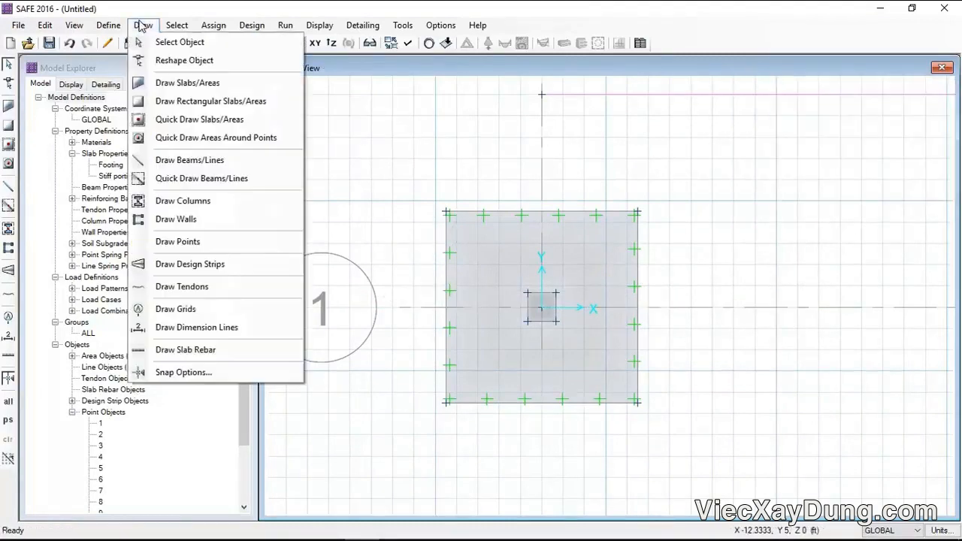
{"action": "left_click", "coordinate": [194, 263]}
{"action": "left_click", "coordinate": [866, 170]}
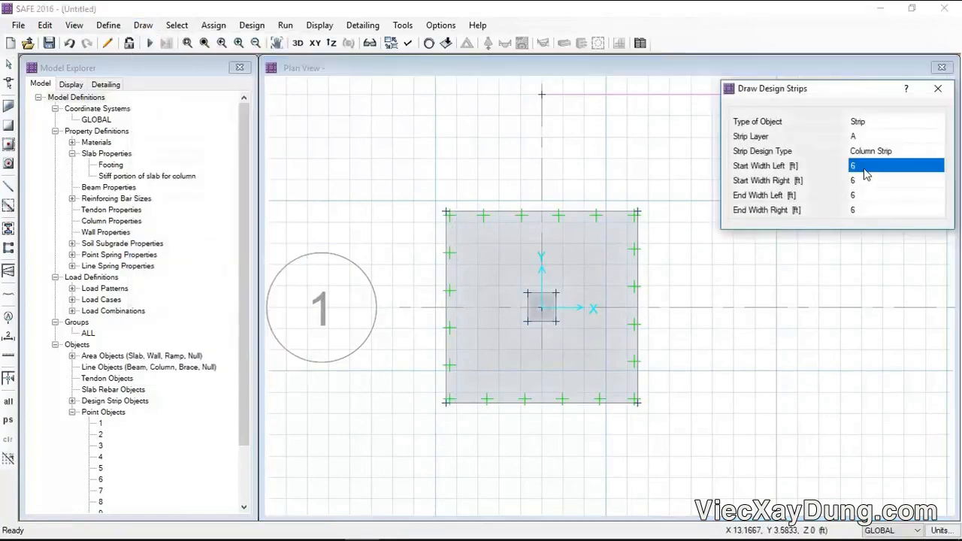
{"action": "type", "text": "4.5"}
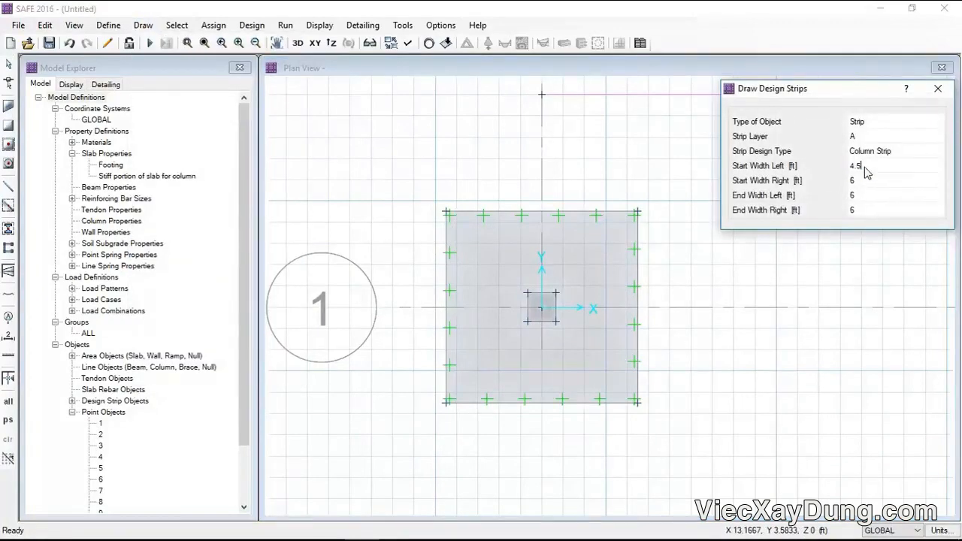
{"action": "key", "text": "Tab"}
{"action": "type", "text": "4"}
{"action": "key", "text": "Tab"}
{"action": "type", "text": "4"}
{"action": "key", "text": "Tab"}
{"action": "type", "text": "4."}
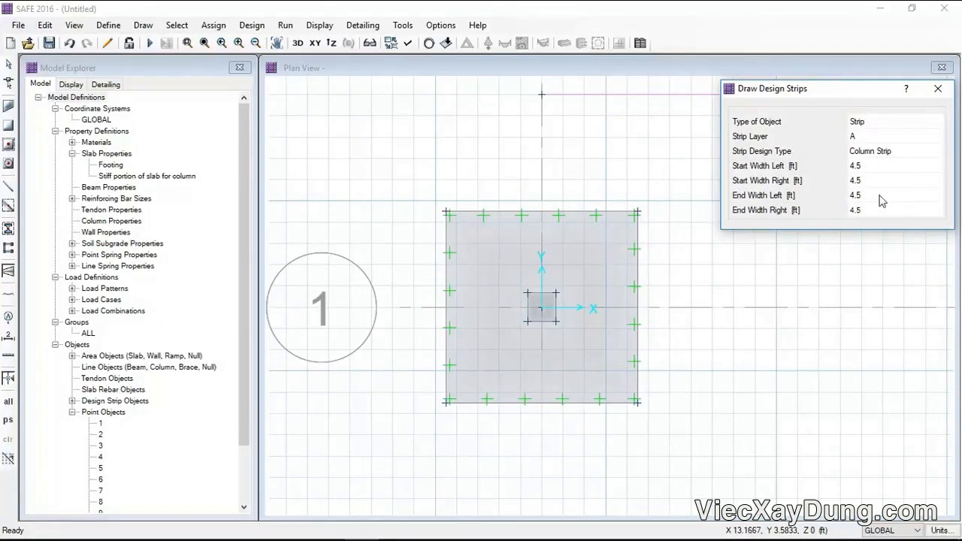
{"action": "left_click", "coordinate": [881, 198]}
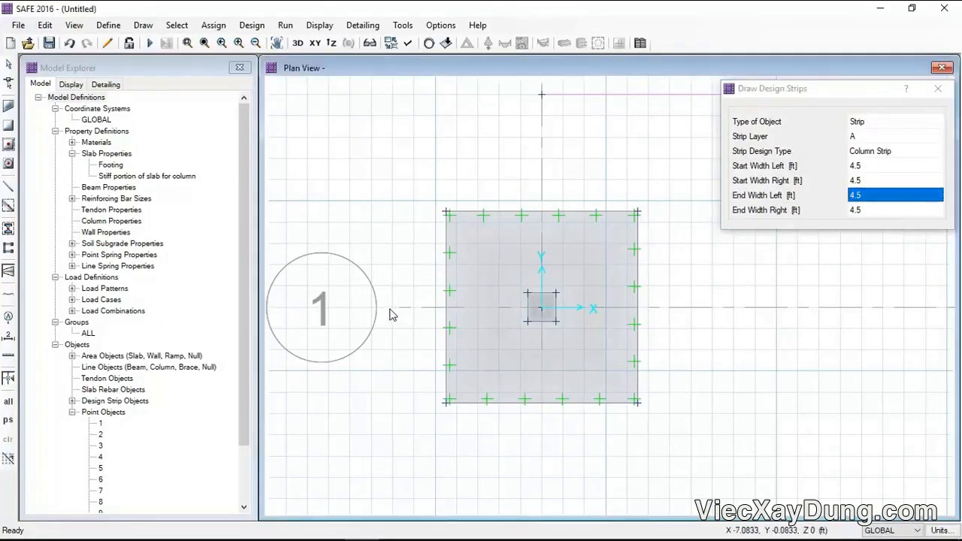
Draw the layer A column strip about 14.8 ft long along grid line 1, passing through the footing's centre.
{"action": "scroll", "coordinate": [396, 314], "scroll_direction": "up", "scroll_amount": 1}
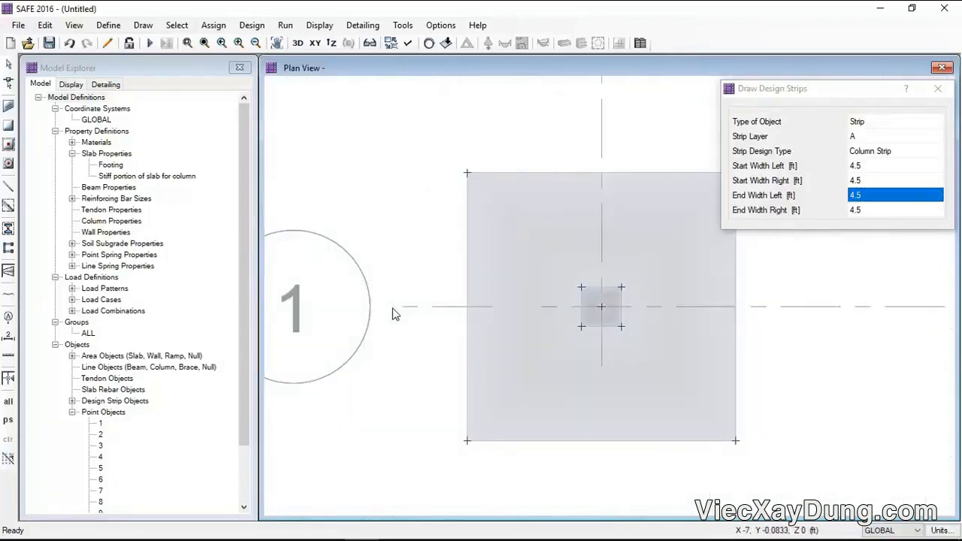
{"action": "left_click", "coordinate": [401, 312]}
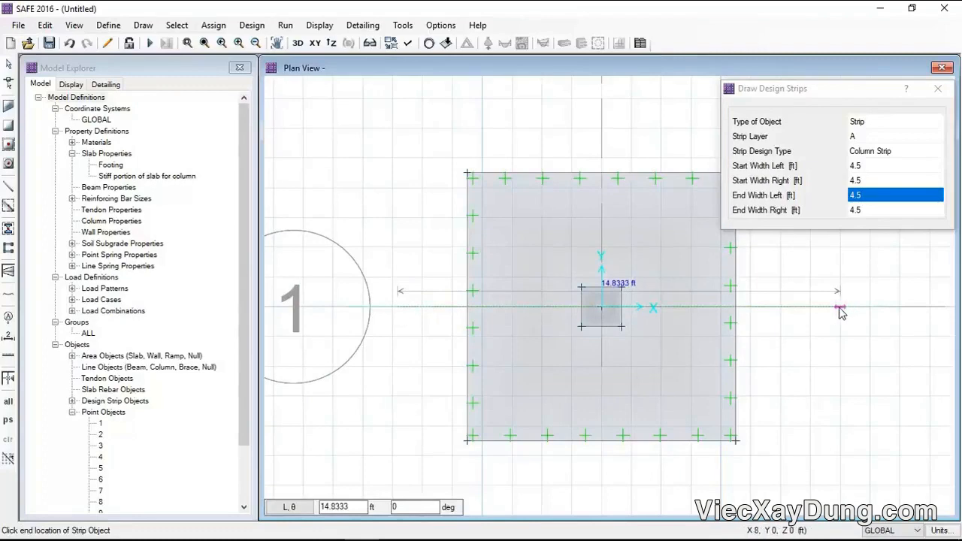
{"action": "left_click", "coordinate": [844, 308]}
{"action": "key", "text": "Return"}
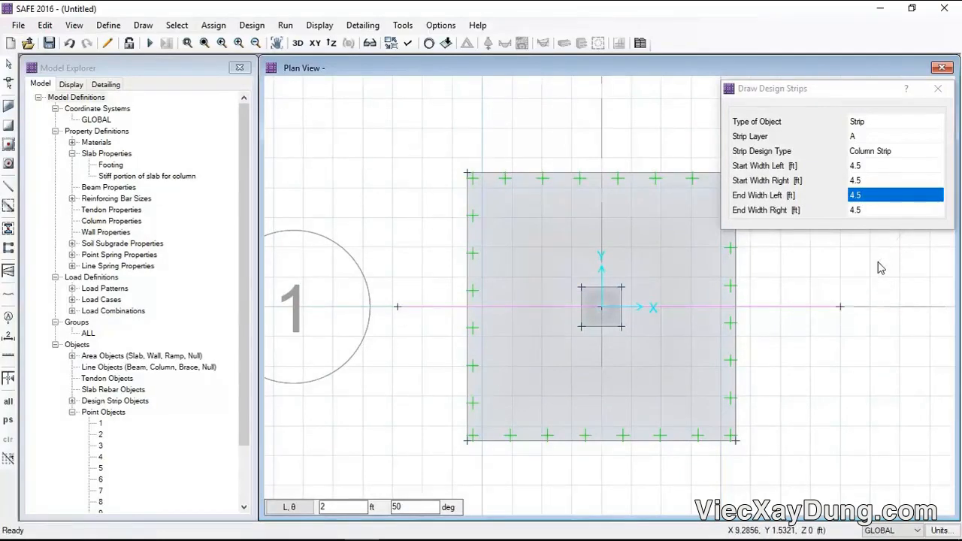
Draw a layer B column strip along grid line A, from below the footing through its centre to above it.
{"action": "left_click", "coordinate": [883, 138]}
{"action": "left_click", "coordinate": [885, 139]}
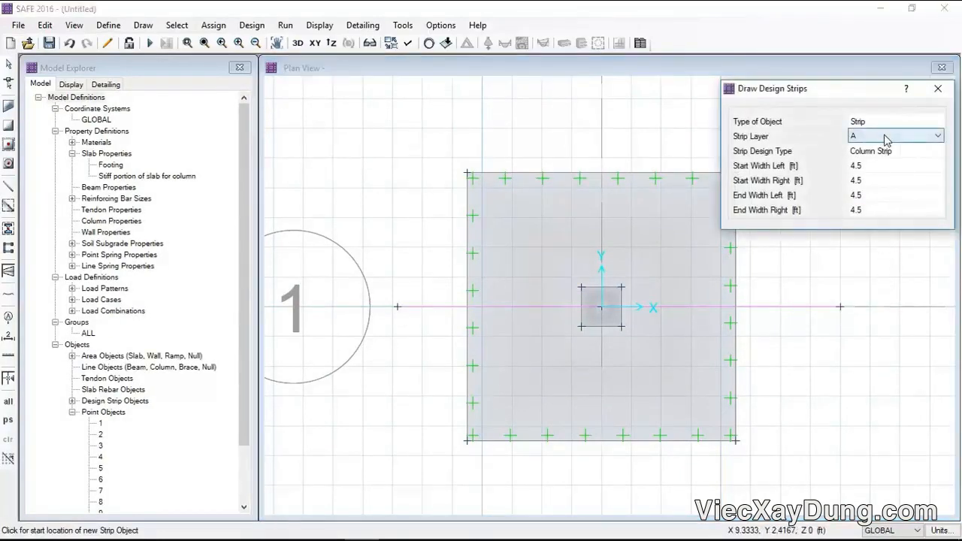
{"action": "left_click", "coordinate": [887, 140]}
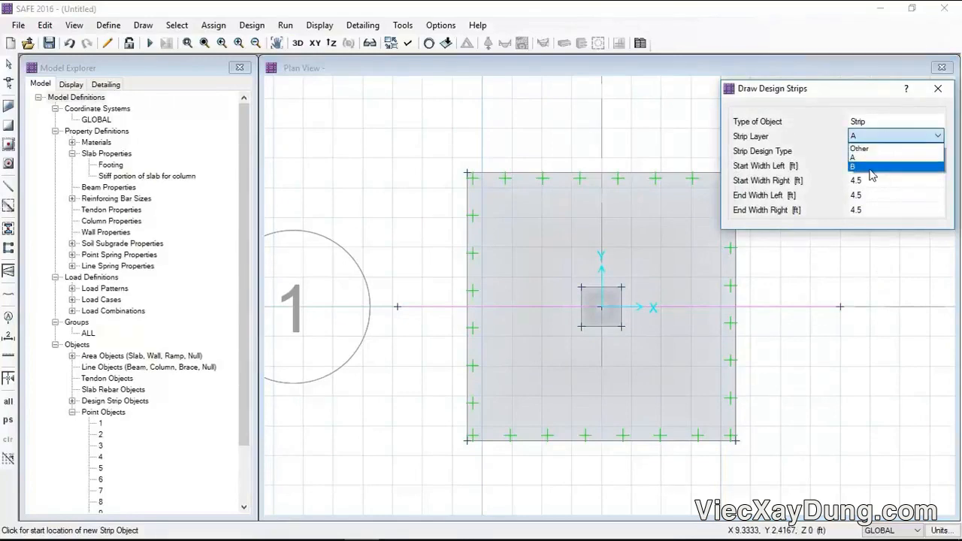
{"action": "left_click", "coordinate": [867, 166]}
{"action": "left_click", "coordinate": [887, 152]}
{"action": "left_click", "coordinate": [889, 152]}
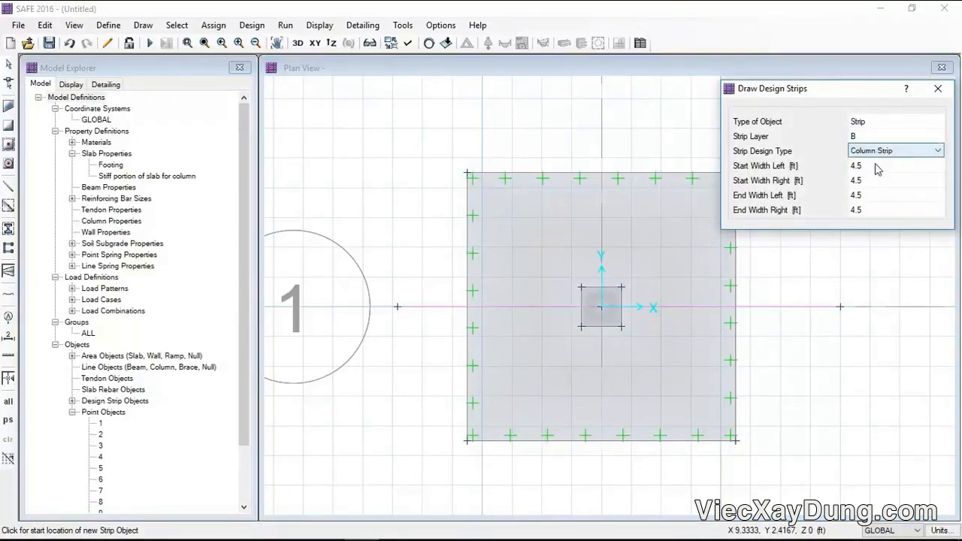
{"action": "left_click", "coordinate": [602, 484]}
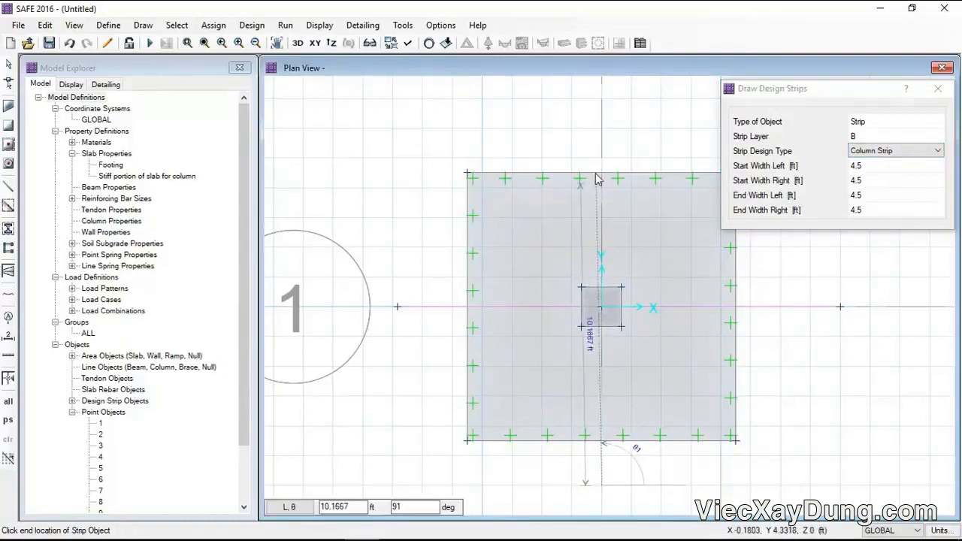
{"action": "left_click", "coordinate": [603, 114]}
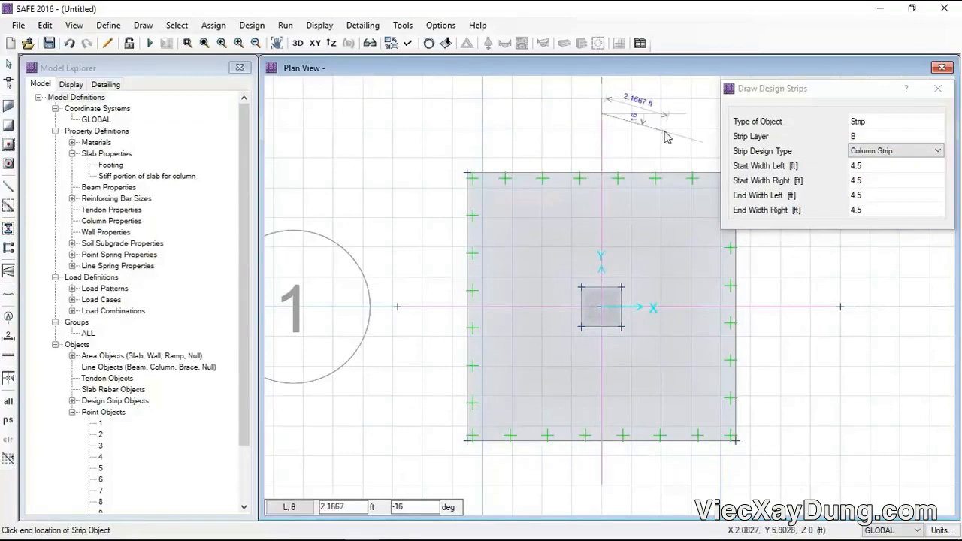
{"action": "key", "text": "Escape"}
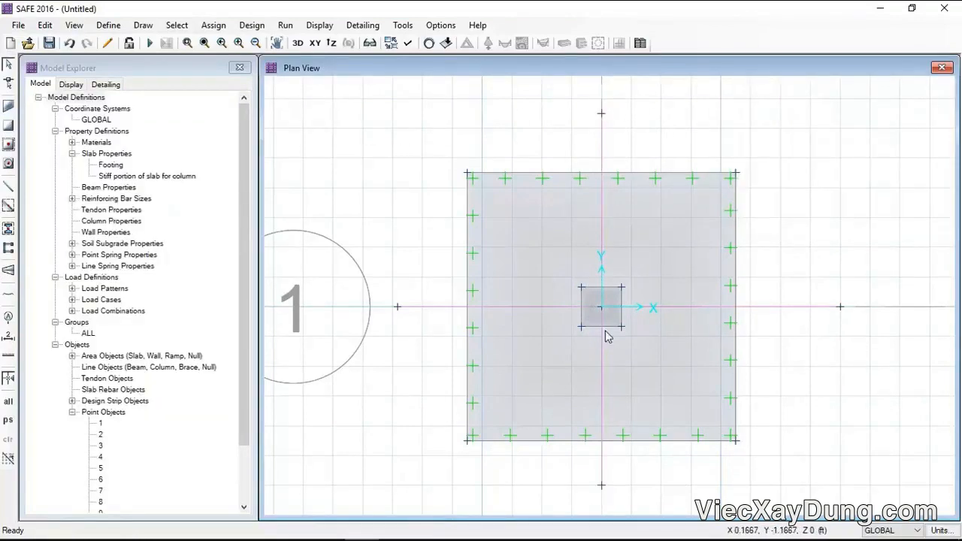
Run the analysis and design, saving the model as "Design of Isolated Footing using CSI SAFE SOFTWARE".
{"action": "left_click", "coordinate": [281, 26]}
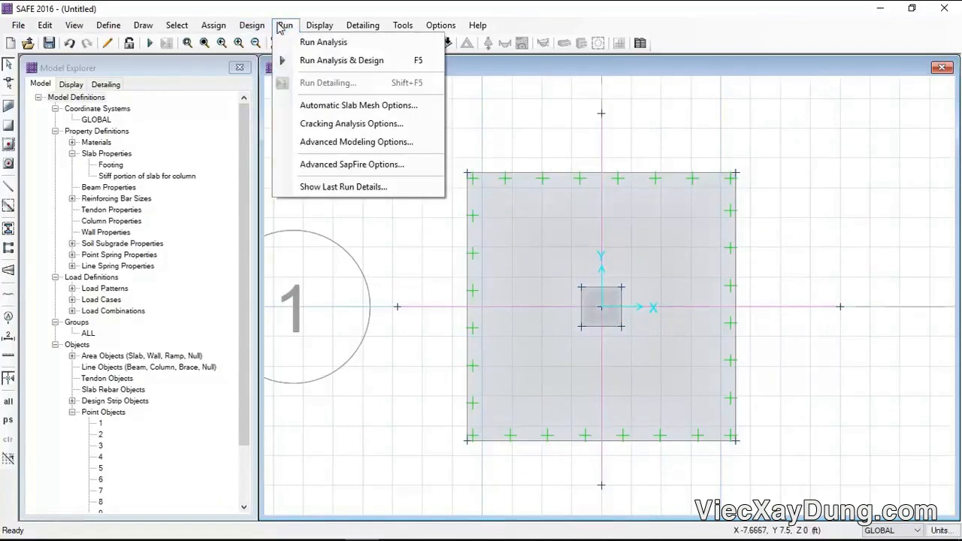
{"action": "left_click", "coordinate": [324, 61]}
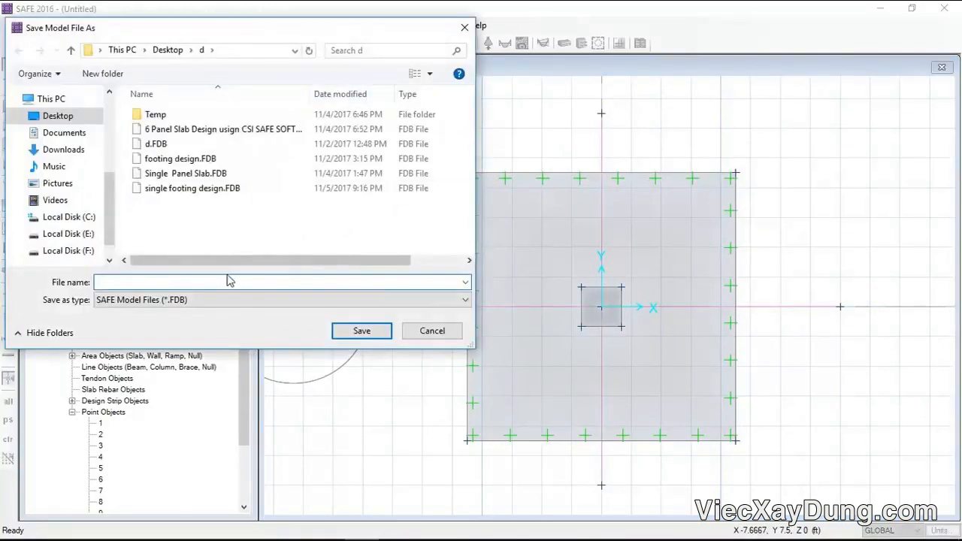
{"action": "type", "text": "Design of Isolated Footing using CSI SAFE SOFTWARE"}
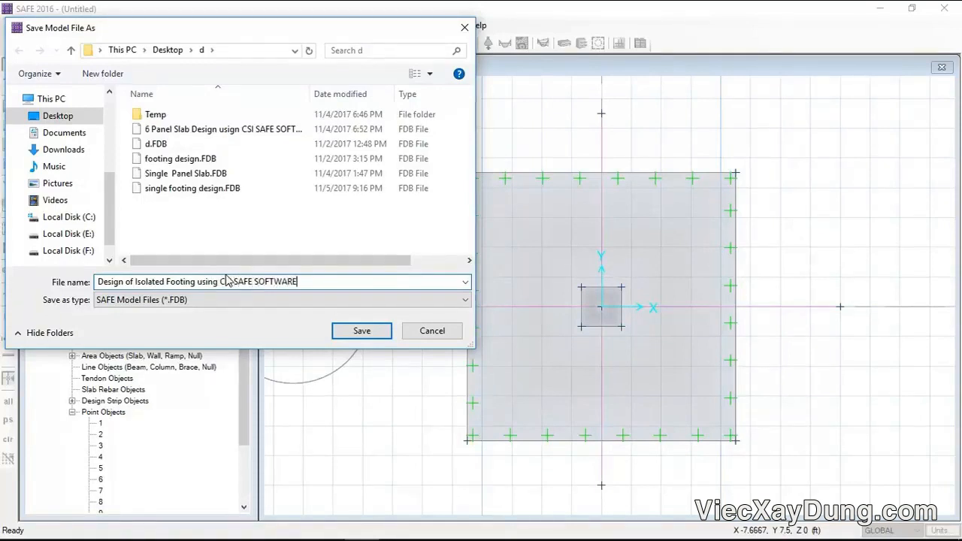
{"action": "key", "text": "Return"}
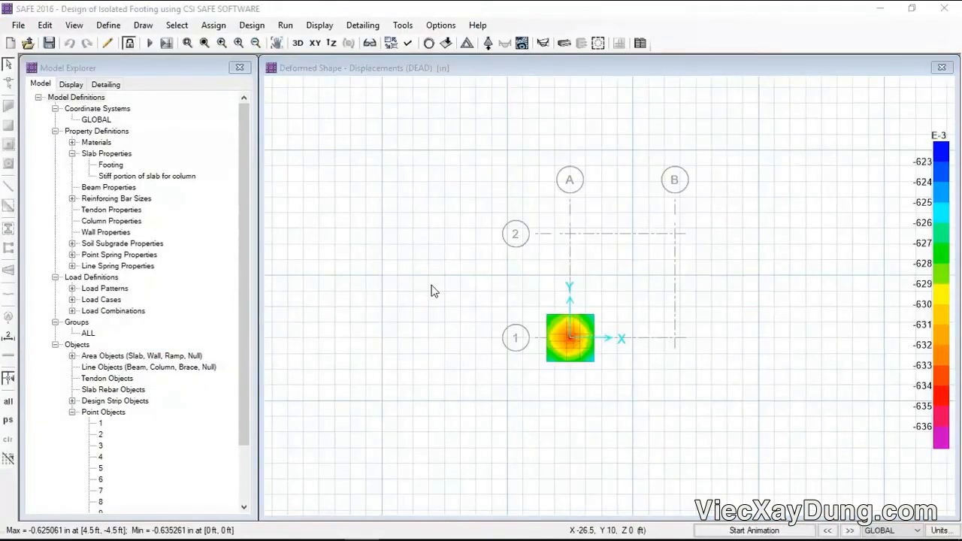
Show the footing's deformed shape for the 1.2 D+1.6 L combination and check the displacement at its corner.
{"action": "scroll", "coordinate": [570, 367], "scroll_direction": "up", "scroll_amount": 2}
{"action": "scroll", "coordinate": [569, 361], "scroll_direction": "up", "scroll_amount": 2}
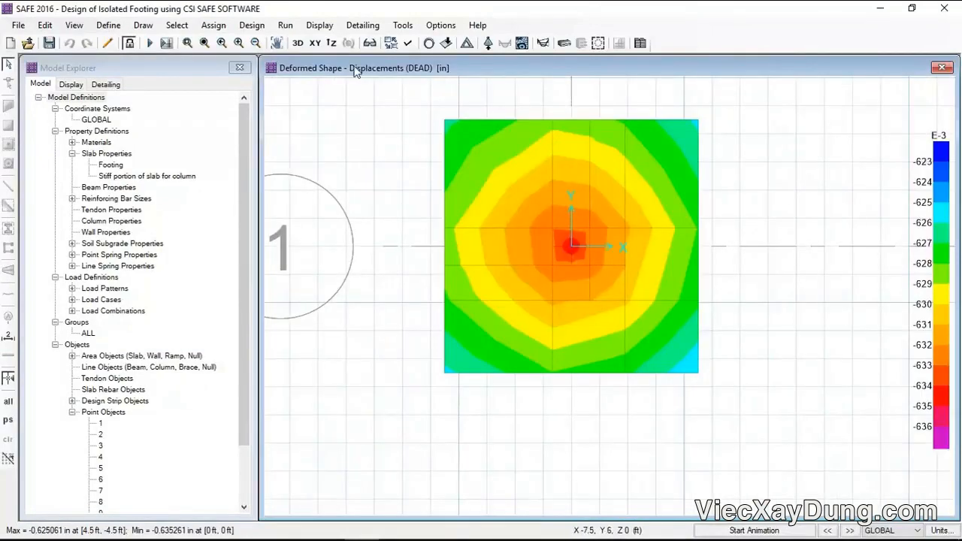
{"action": "left_click", "coordinate": [319, 24]}
{"action": "left_click", "coordinate": [345, 88]}
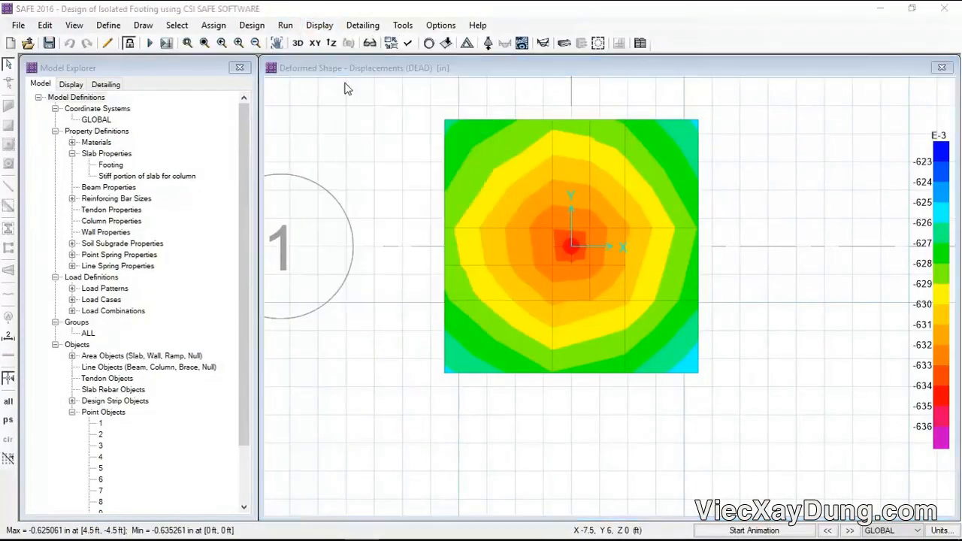
{"action": "left_click", "coordinate": [398, 194]}
{"action": "left_click", "coordinate": [492, 194]}
{"action": "left_click", "coordinate": [485, 214]}
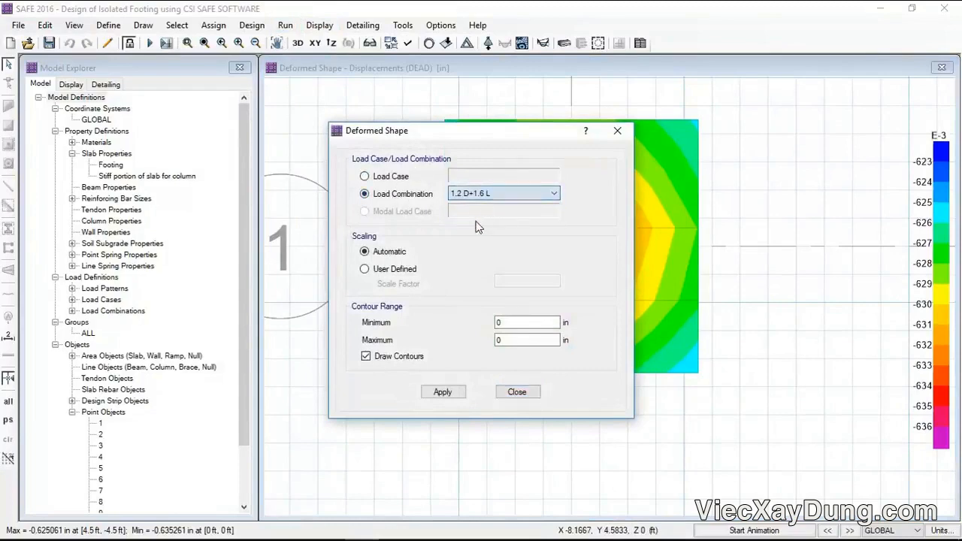
{"action": "left_click", "coordinate": [453, 400]}
{"action": "left_click_drag", "start_coordinate": [534, 138], "coordinate": [273, 99]}
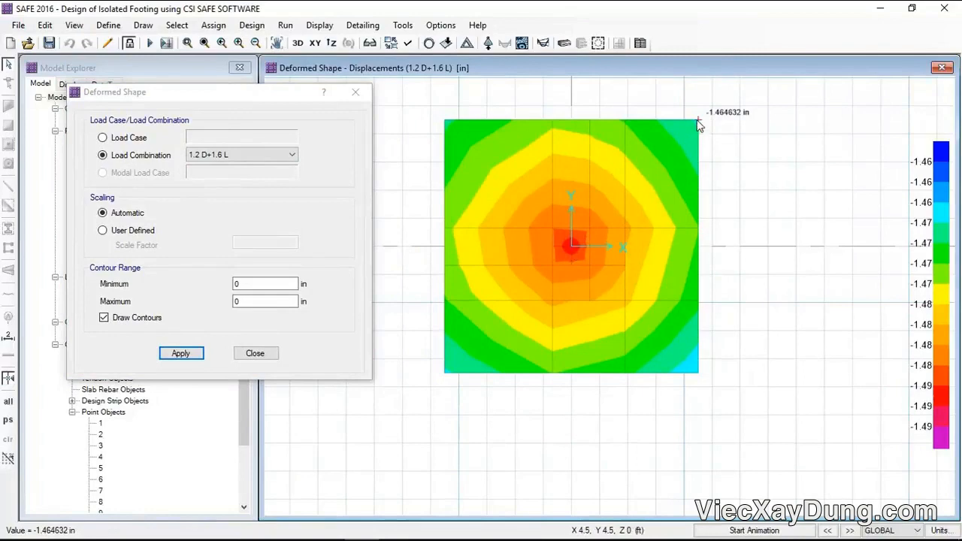
{"action": "left_click", "coordinate": [255, 353]}
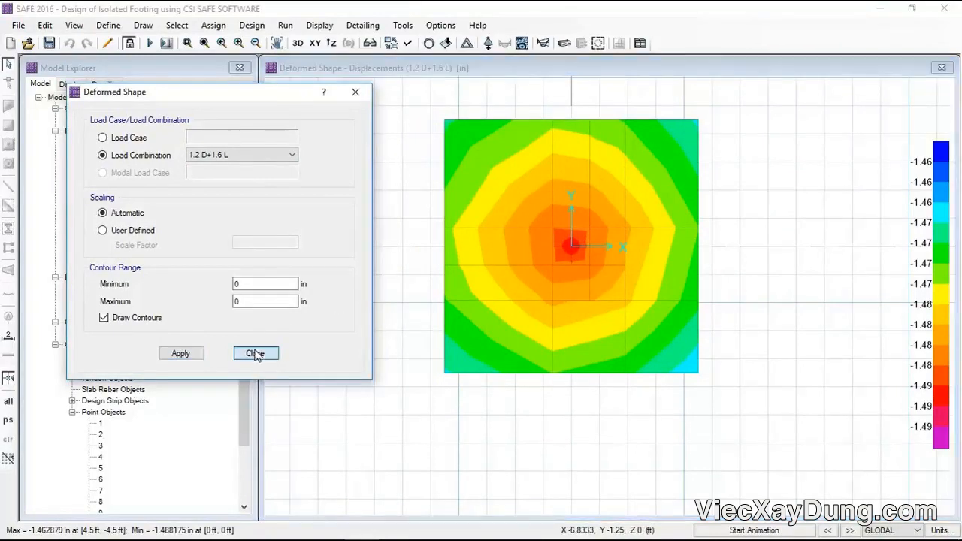
Show the soil pressure contours under the footing for the 1.4 D load combination.
{"action": "left_click", "coordinate": [319, 25]}
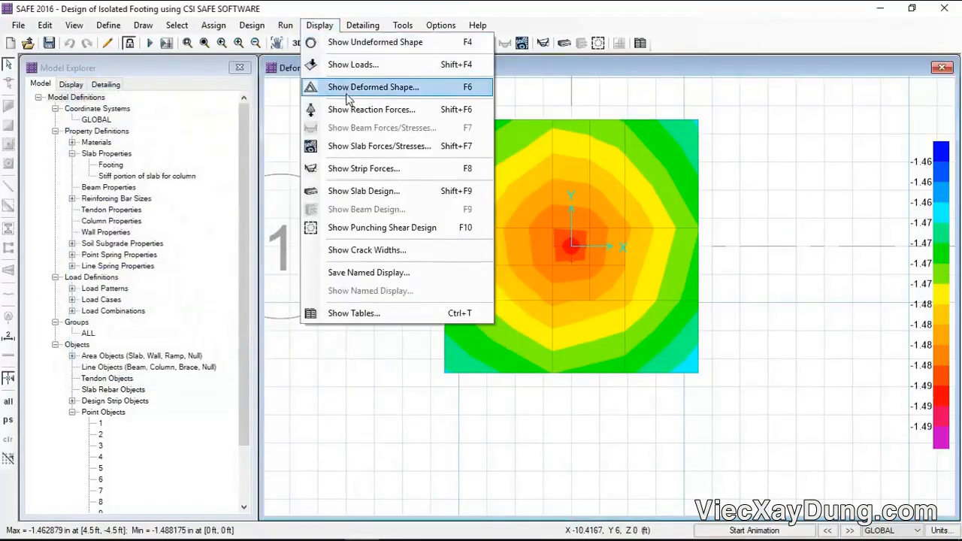
{"action": "left_click", "coordinate": [379, 111]}
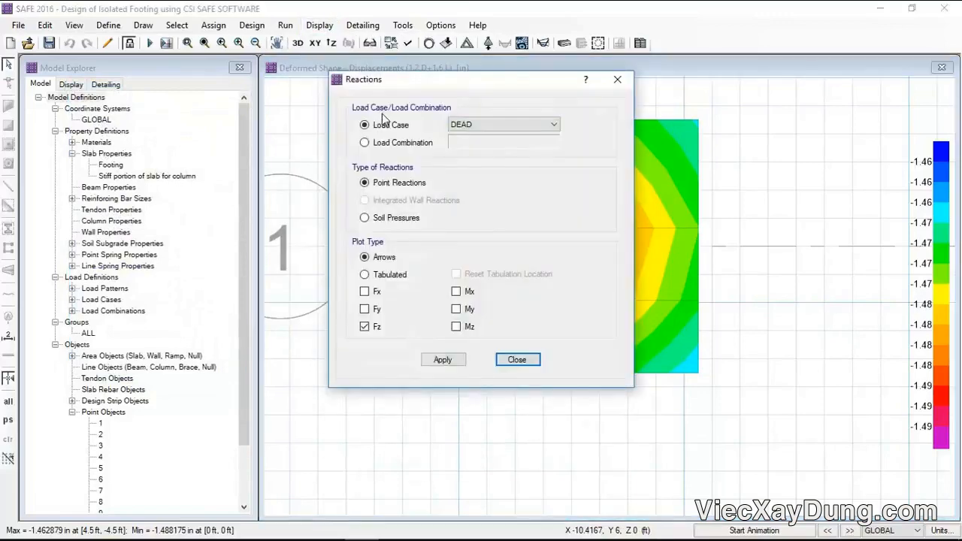
{"action": "left_click", "coordinate": [390, 143]}
{"action": "left_click", "coordinate": [387, 218]}
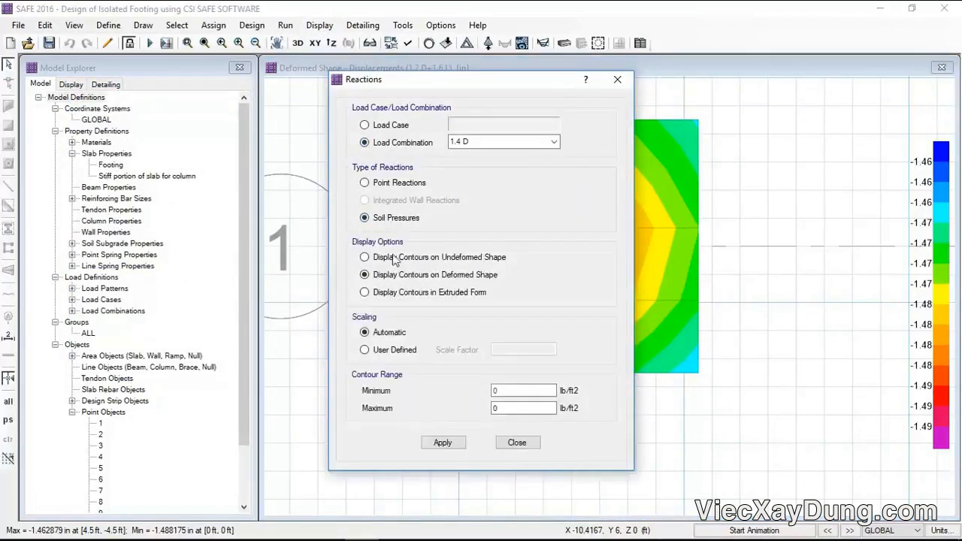
{"action": "left_click", "coordinate": [445, 442]}
{"action": "left_click_drag", "start_coordinate": [504, 81], "coordinate": [296, 40]}
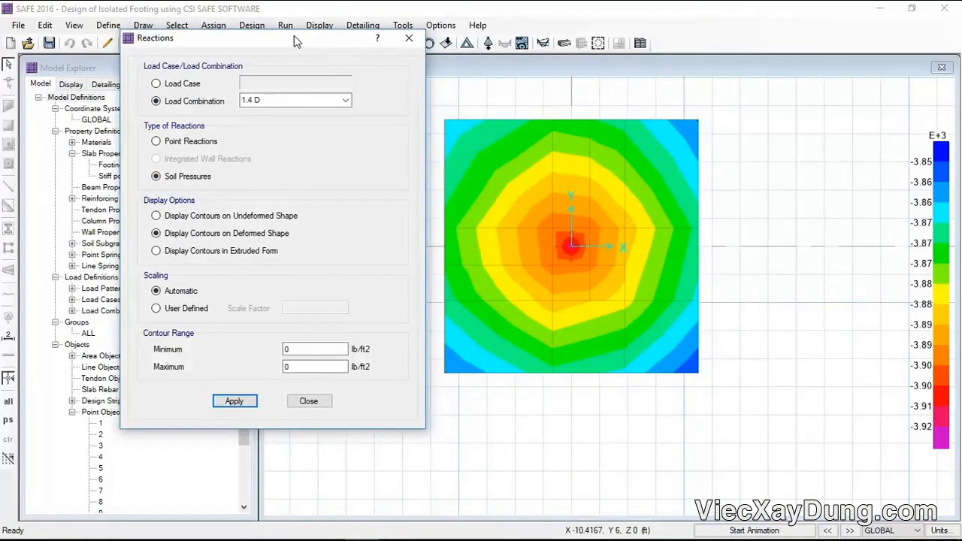
Switch the soil pressure contours to the 1.2 D+1.6 L combination and check the pressure at the footing's corner.
{"action": "left_click", "coordinate": [349, 100]}
{"action": "left_click", "coordinate": [276, 127]}
{"action": "left_click", "coordinate": [331, 100]}
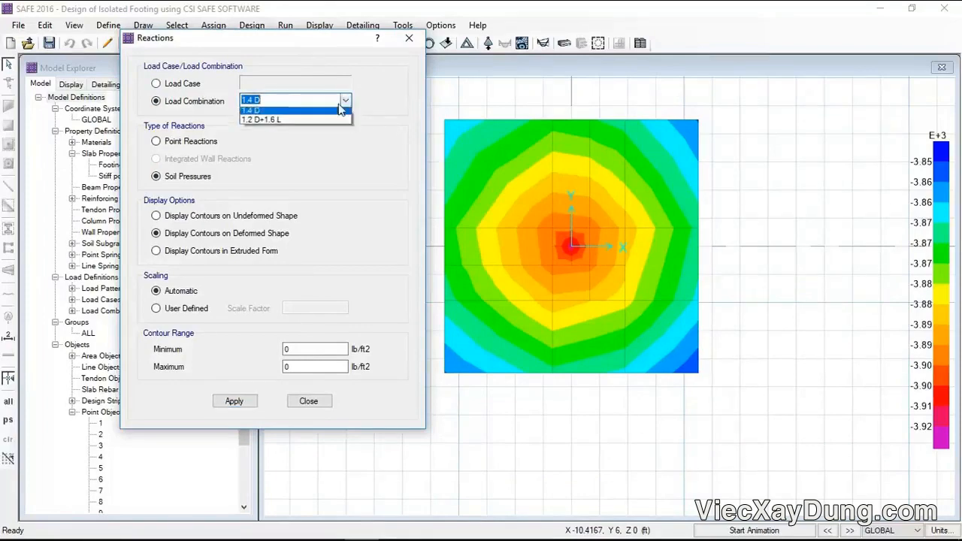
{"action": "left_click", "coordinate": [271, 122]}
{"action": "left_click", "coordinate": [234, 400]}
{"action": "left_click", "coordinate": [234, 401]}
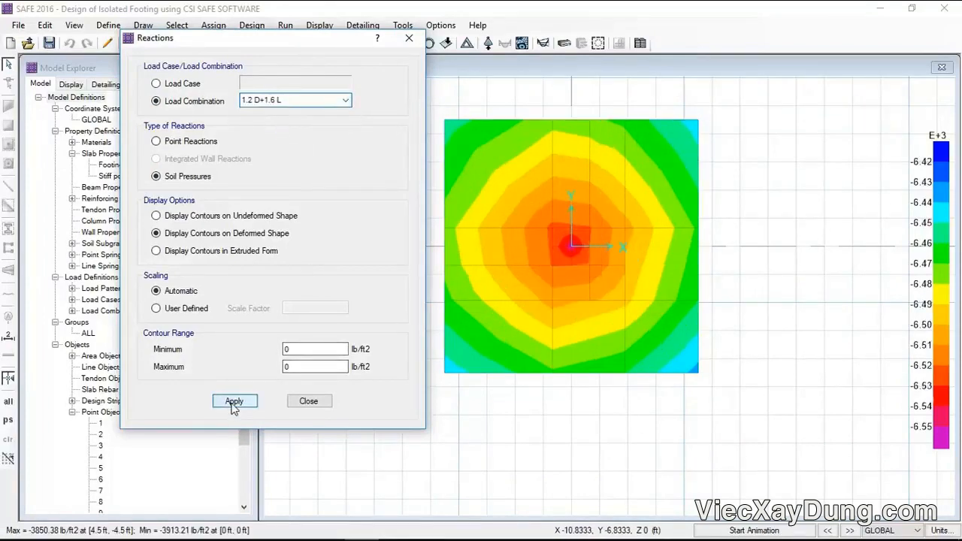
{"action": "left_click", "coordinate": [310, 402]}
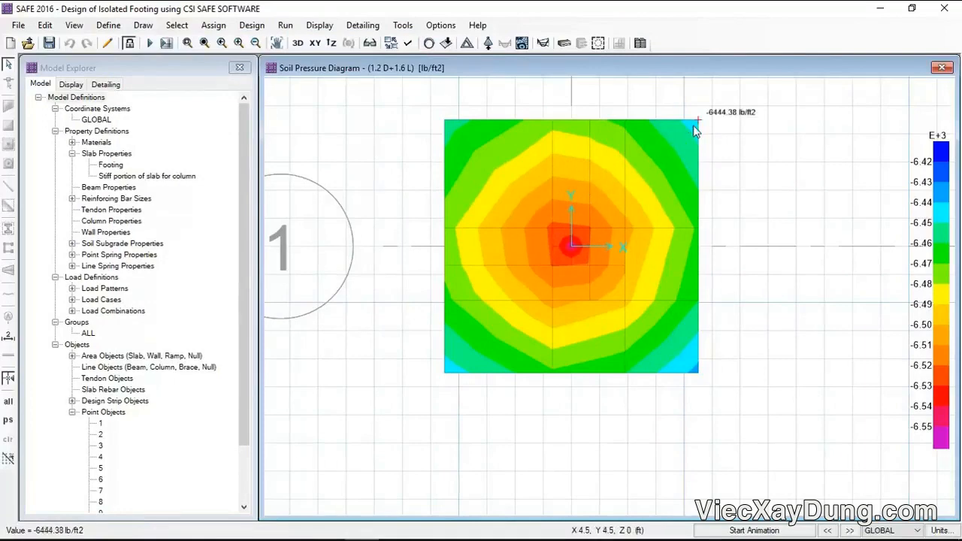
Show the layer A strip moment diagram for 1.2 D+1.6 L and read the moment at the column face.
{"action": "left_click", "coordinate": [319, 24]}
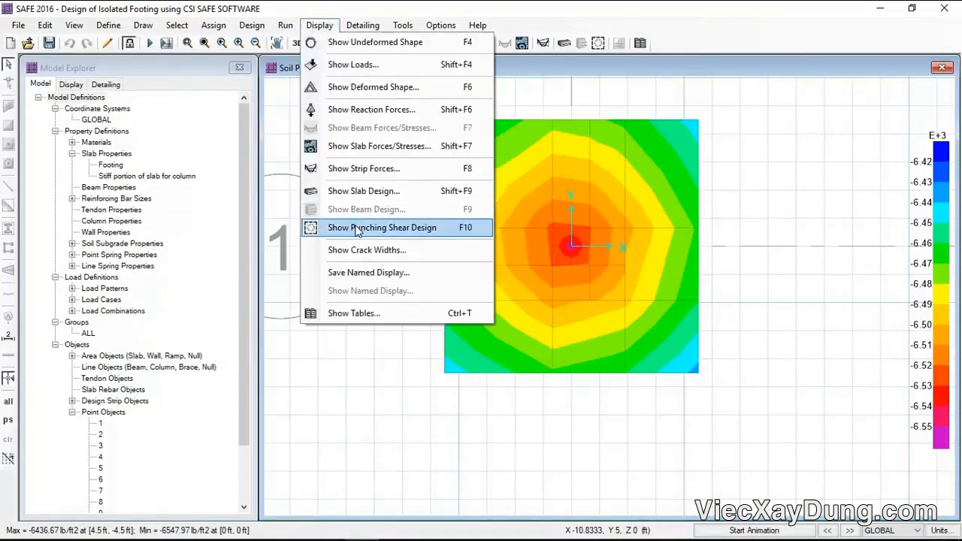
{"action": "left_click", "coordinate": [394, 171]}
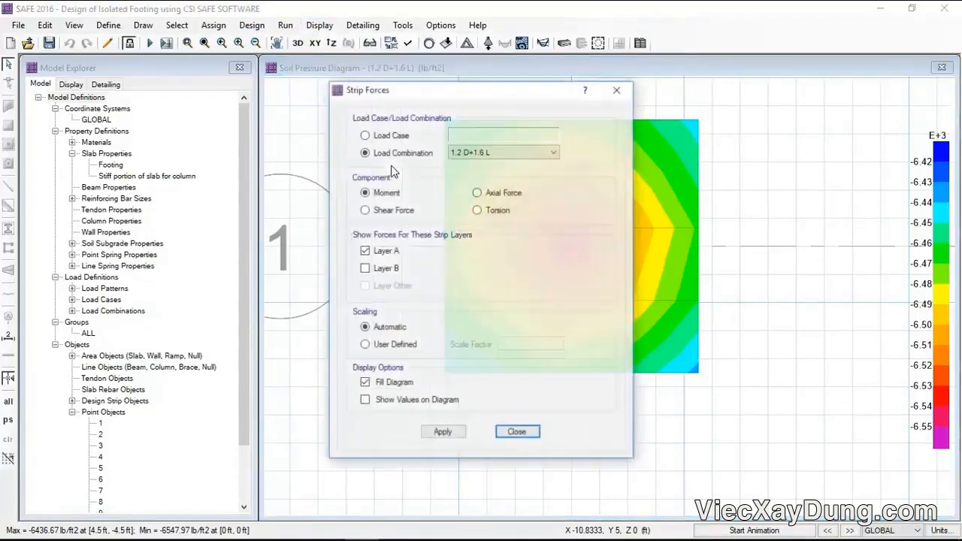
{"action": "left_click", "coordinate": [443, 432]}
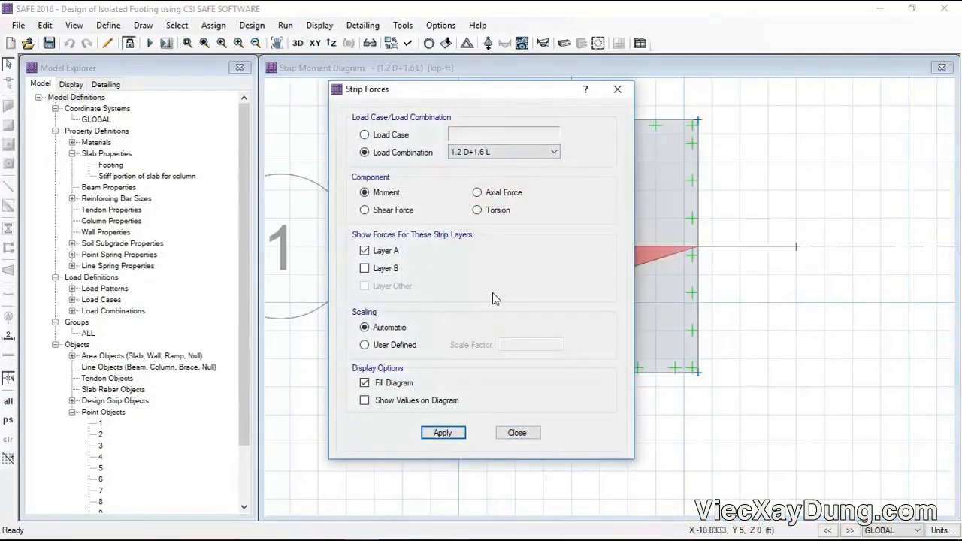
{"action": "left_click_drag", "start_coordinate": [504, 93], "coordinate": [242, 88]}
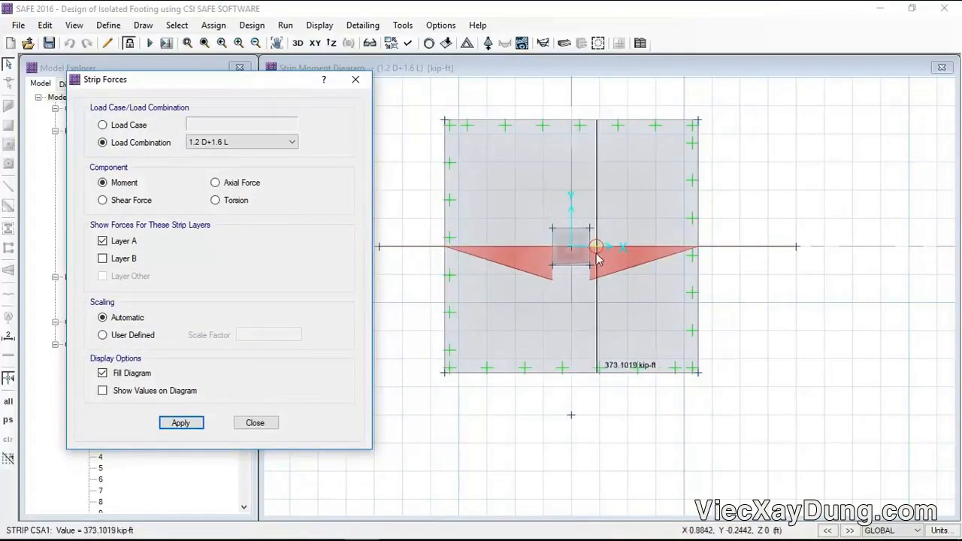
{"action": "scroll", "coordinate": [593, 253], "scroll_direction": "up", "scroll_amount": 3}
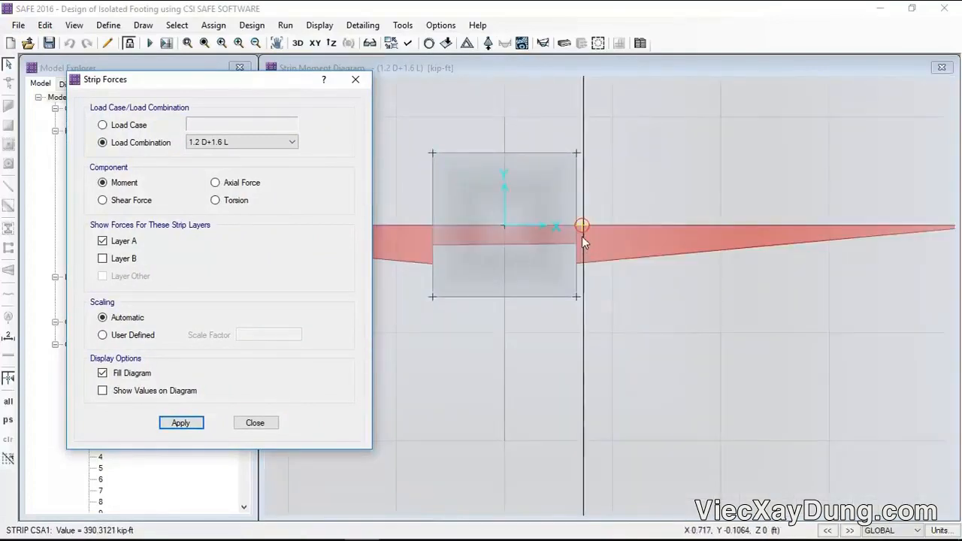
{"action": "scroll", "coordinate": [584, 239], "scroll_direction": "down", "scroll_amount": 2}
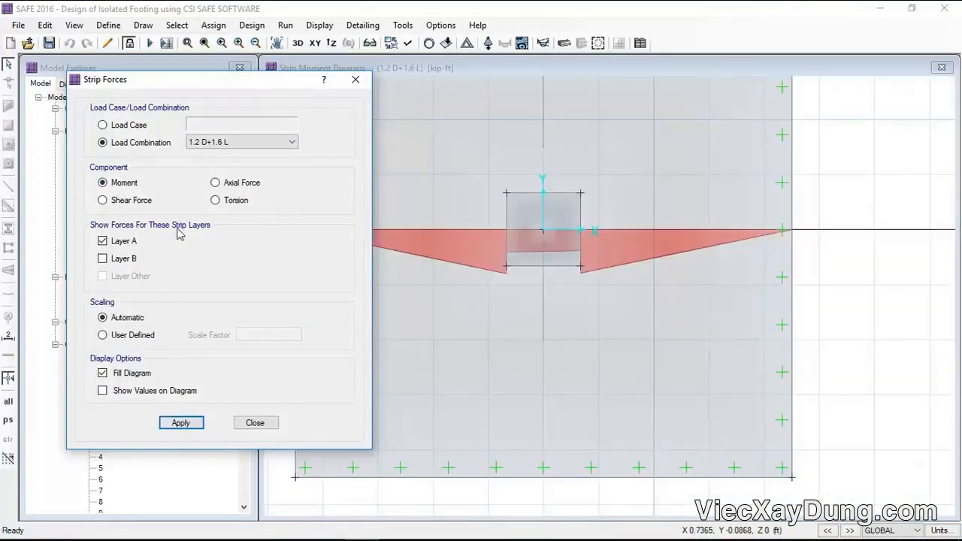
Show only the layer B strip moment diagram for 1.2 D+1.6 L and read the moment at the column face.
{"action": "left_click", "coordinate": [181, 424]}
{"action": "mouse_move", "coordinate": [530, 200]}
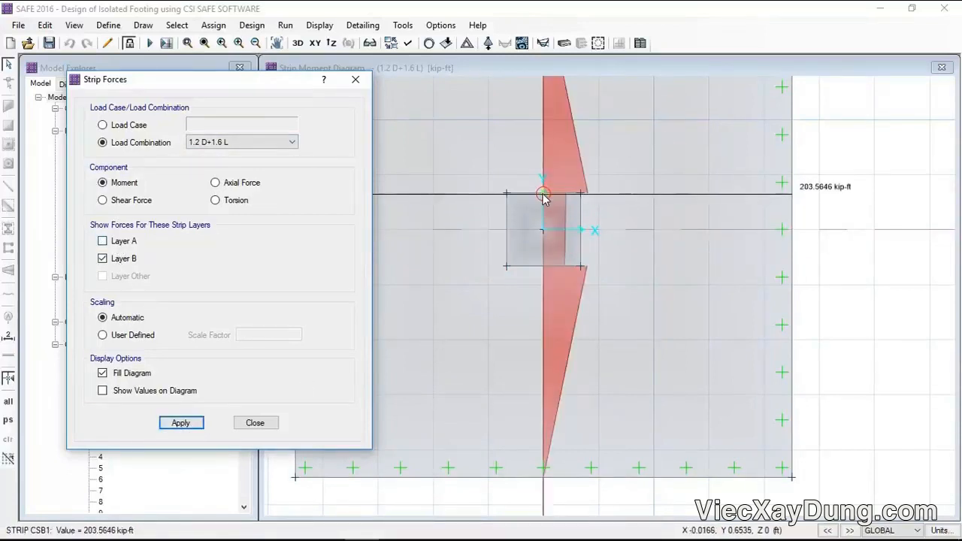
{"action": "scroll", "coordinate": [545, 197], "scroll_direction": "up", "scroll_amount": 3}
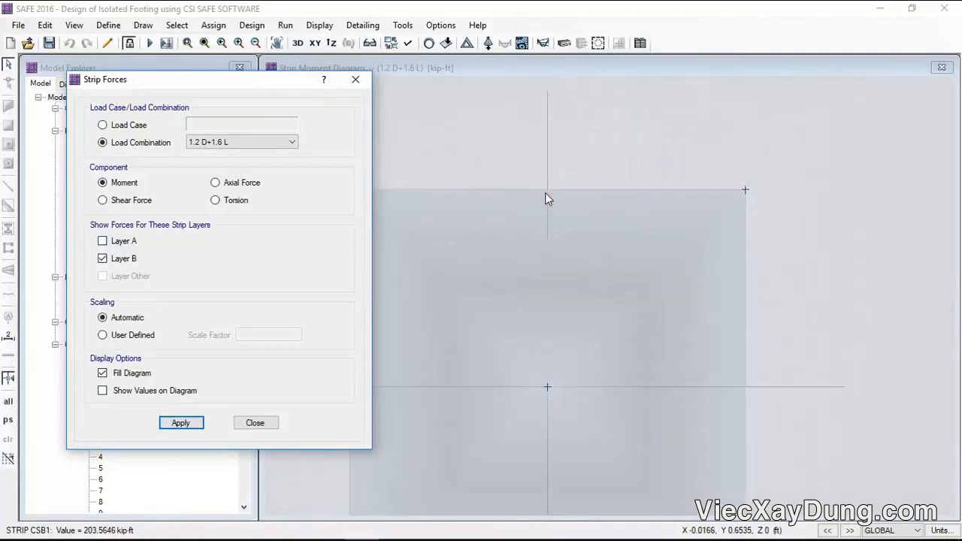
{"action": "scroll", "coordinate": [546, 197], "scroll_direction": "down", "scroll_amount": 2}
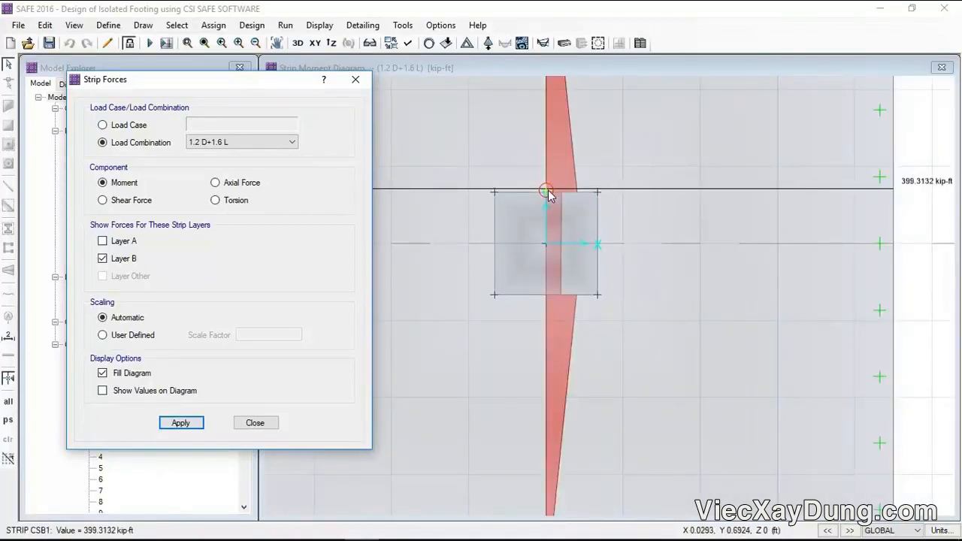
Switch to the textbook PDF in Adobe Acrobat and find the design moment Mu calculated for Example 12.2.
{"action": "left_click", "coordinate": [396, 526]}
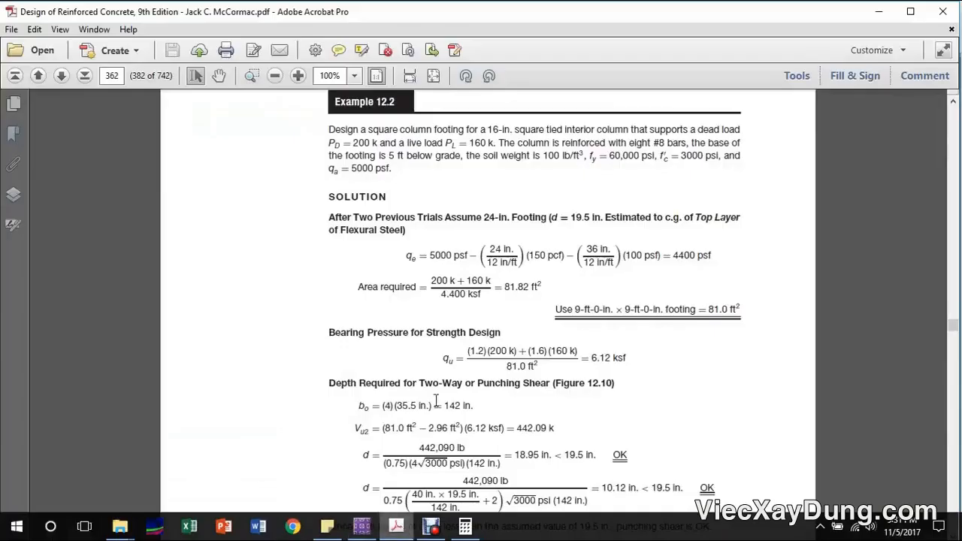
{"action": "scroll", "coordinate": [459, 387], "scroll_direction": "down", "scroll_amount": 15}
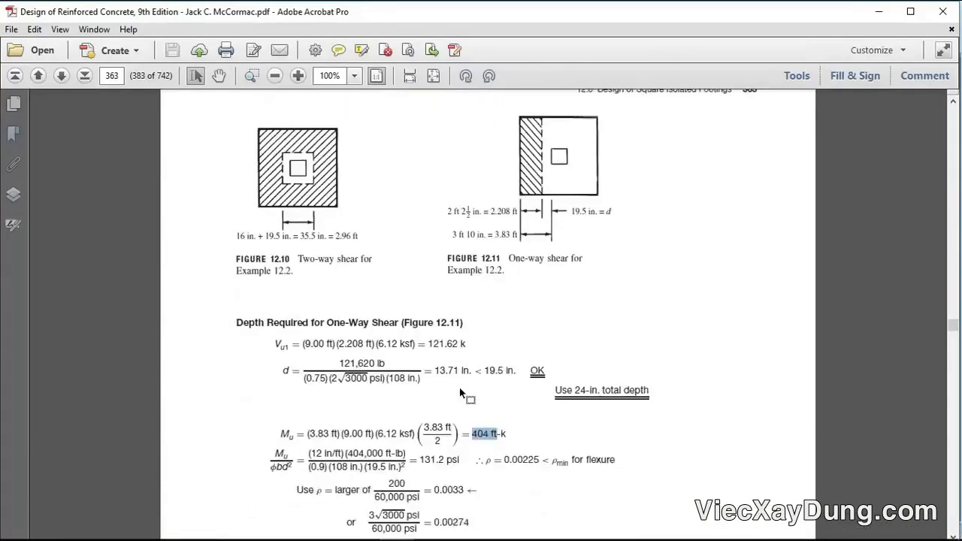
{"action": "scroll", "coordinate": [460, 387], "scroll_direction": "down", "scroll_amount": 4}
{"action": "left_click", "coordinate": [467, 267]}
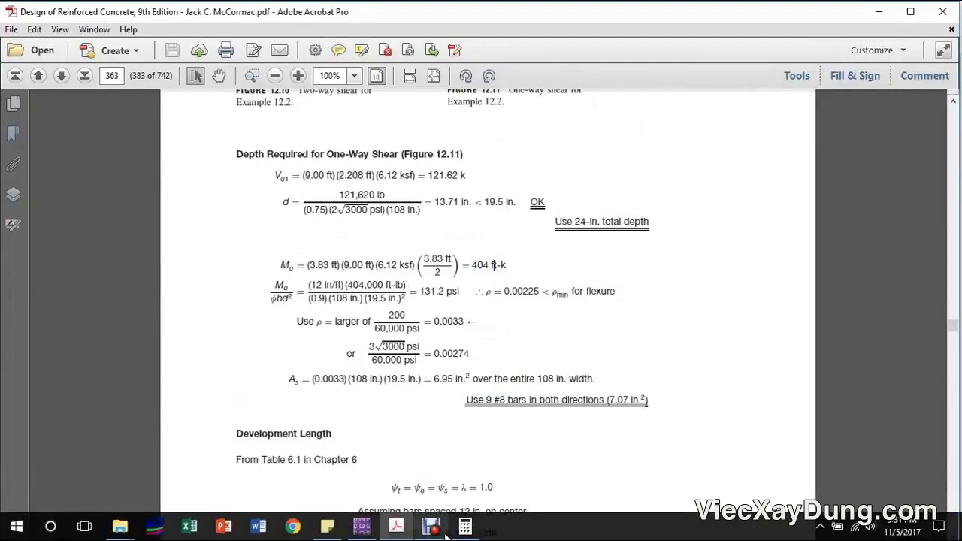
Return to SAFE, show only the layer A strip moment diagram for 1.2 D+1.6 L, and close the strip forces settings.
{"action": "left_click", "coordinate": [361, 526]}
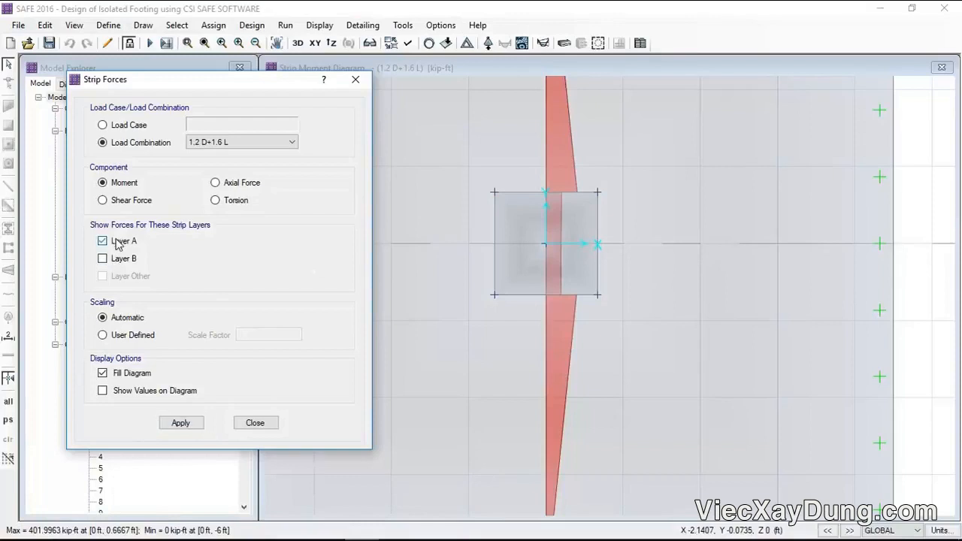
{"action": "left_click", "coordinate": [181, 423]}
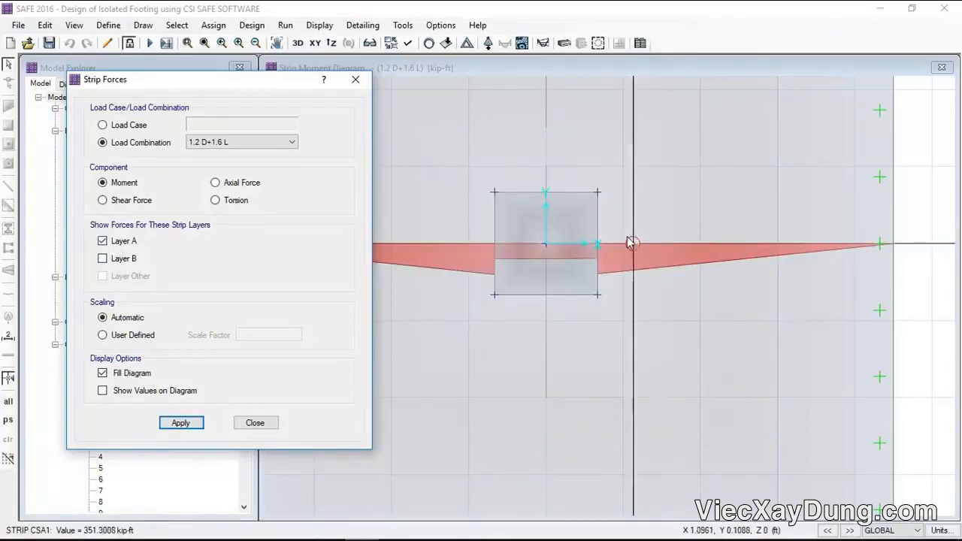
{"action": "scroll", "coordinate": [615, 248], "scroll_direction": "down", "scroll_amount": 2}
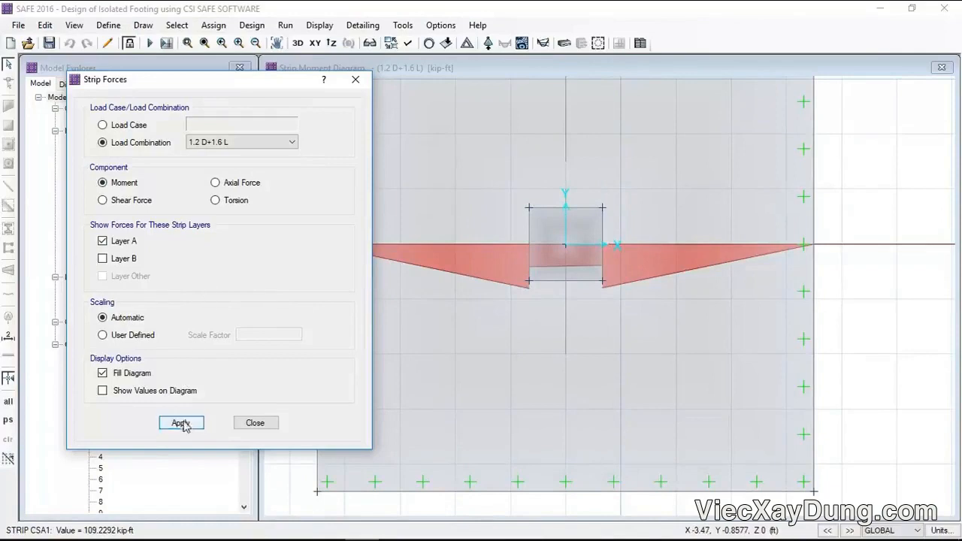
{"action": "left_click", "coordinate": [255, 423]}
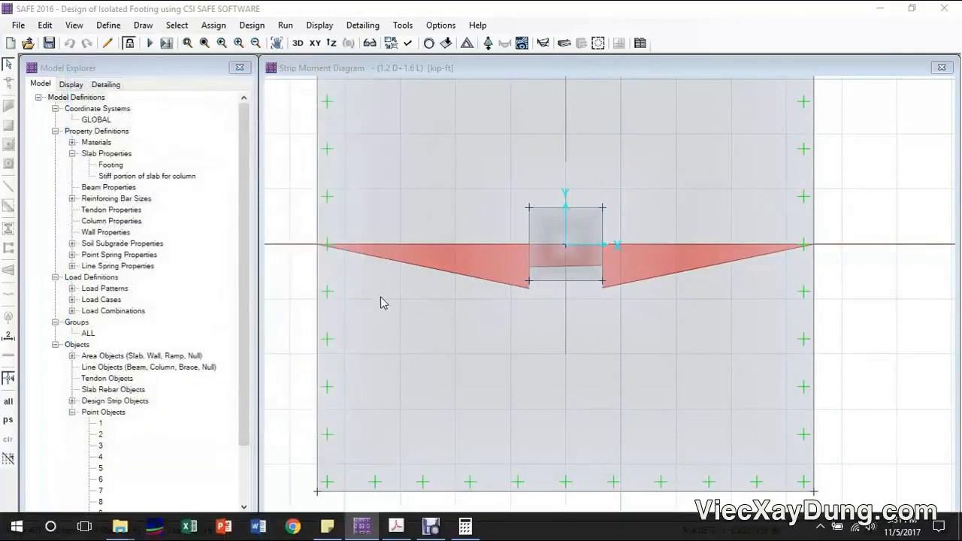
Display the finite element based slab design with the enveloping flexural reinforcement for Direction 1 top rebar.
{"action": "left_click", "coordinate": [320, 25]}
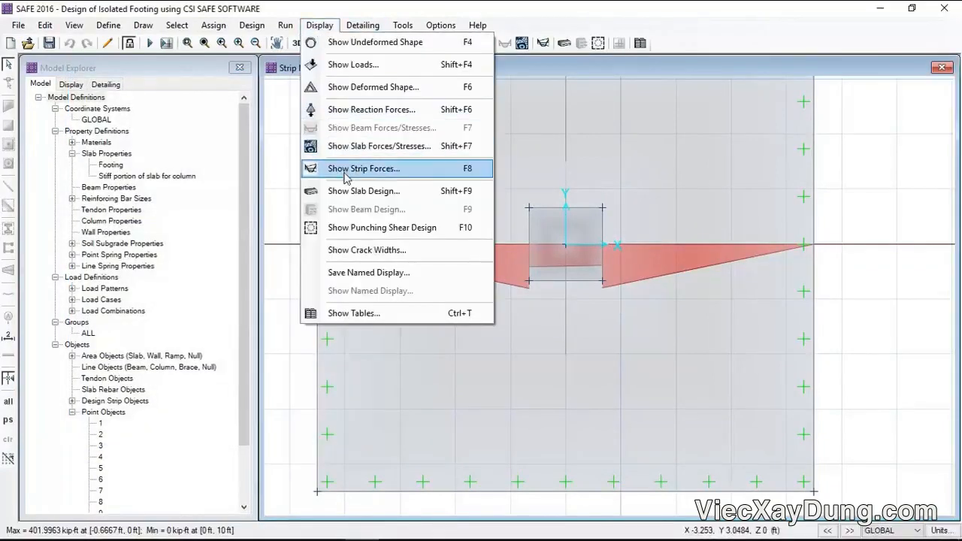
{"action": "left_click", "coordinate": [365, 191]}
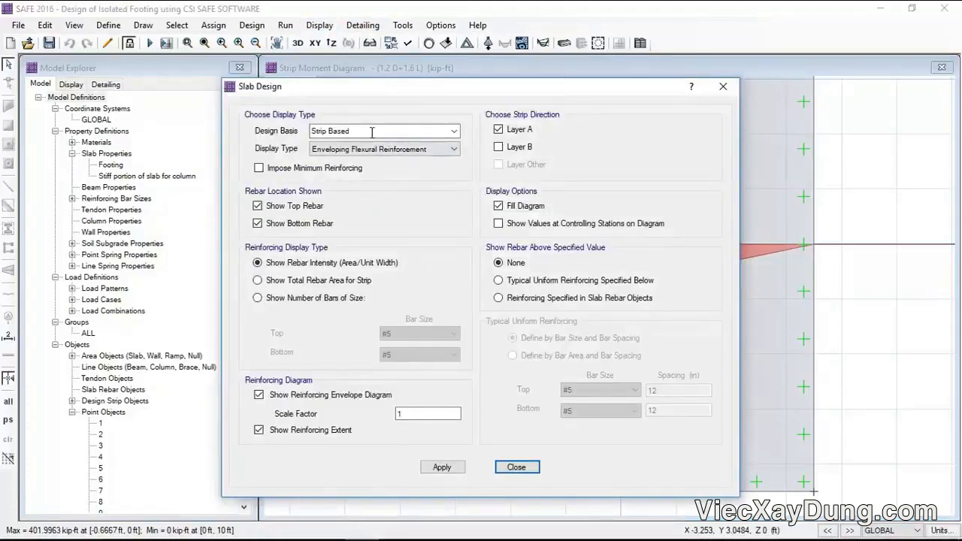
{"action": "left_click_drag", "start_coordinate": [414, 94], "coordinate": [173, 83]}
{"action": "left_click", "coordinate": [213, 118]}
{"action": "left_click", "coordinate": [176, 130]}
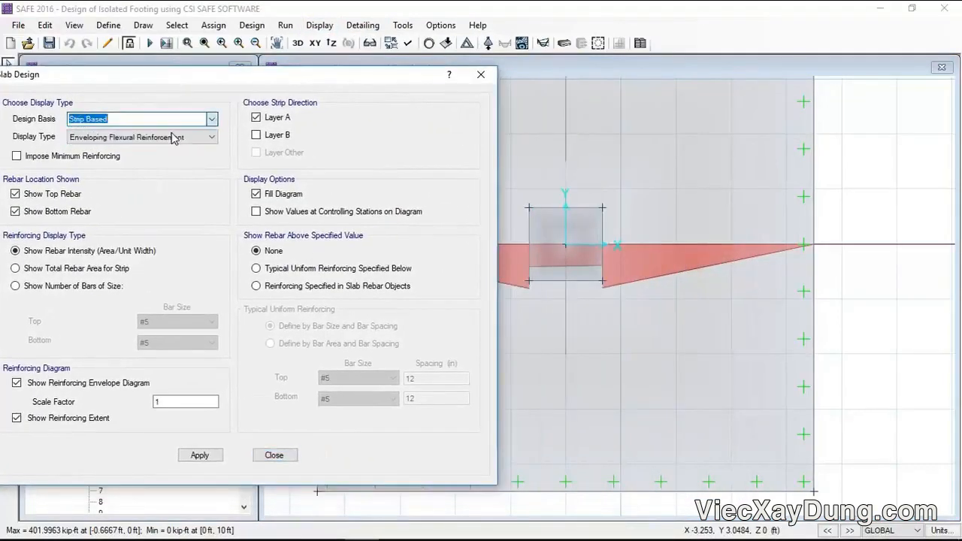
{"action": "left_click", "coordinate": [199, 450]}
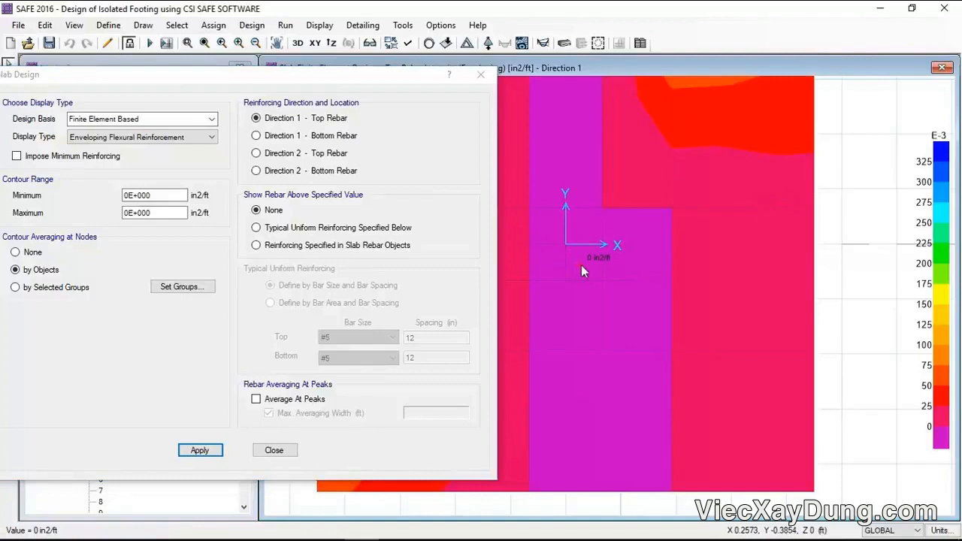
Show the Direction 1 bottom rebar contours and check the reinforcement intensity beside the column.
{"action": "left_click", "coordinate": [275, 135]}
{"action": "left_click", "coordinate": [200, 449]}
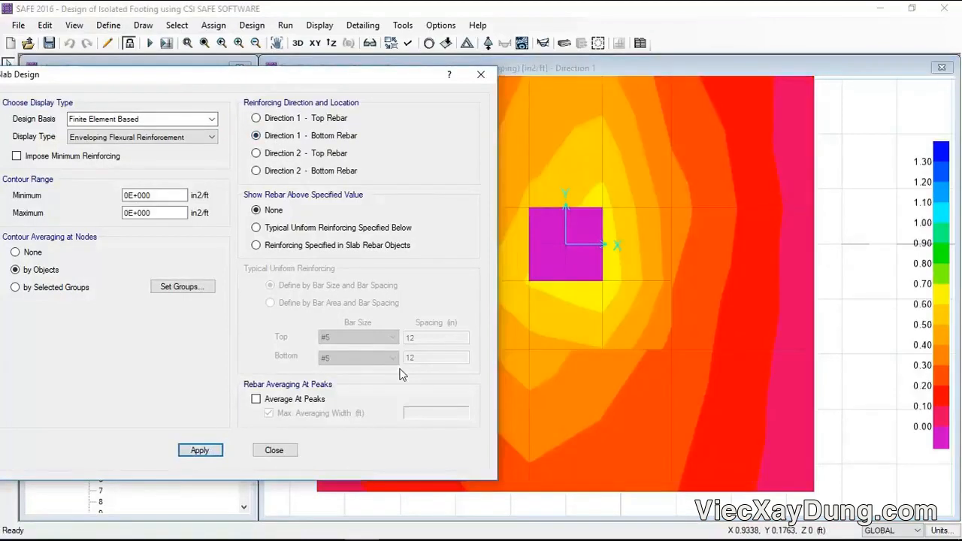
{"action": "left_click", "coordinate": [648, 242]}
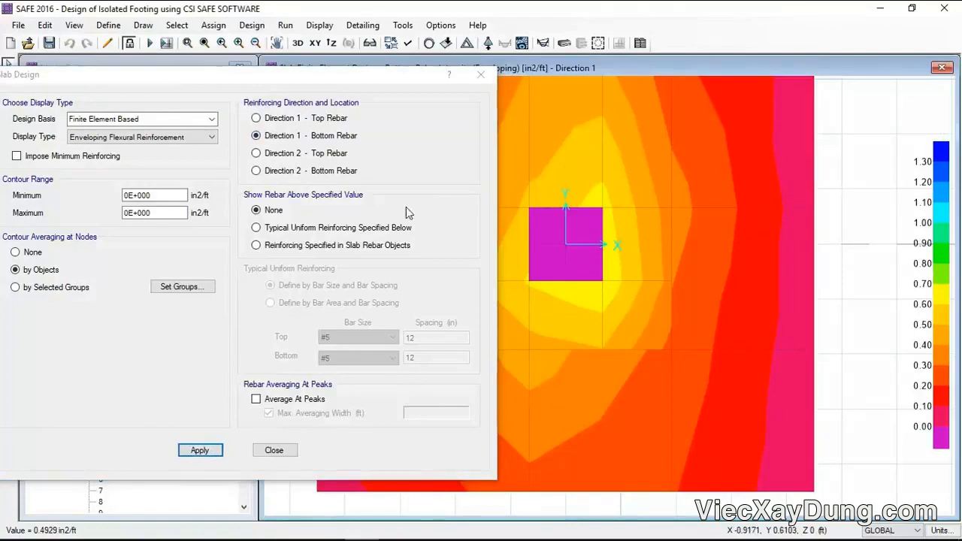
Switch the slab design to Strip Based and show layer A's reinforcement as rebar intensity and as total rebar area.
{"action": "left_click", "coordinate": [210, 119]}
{"action": "left_click", "coordinate": [142, 141]}
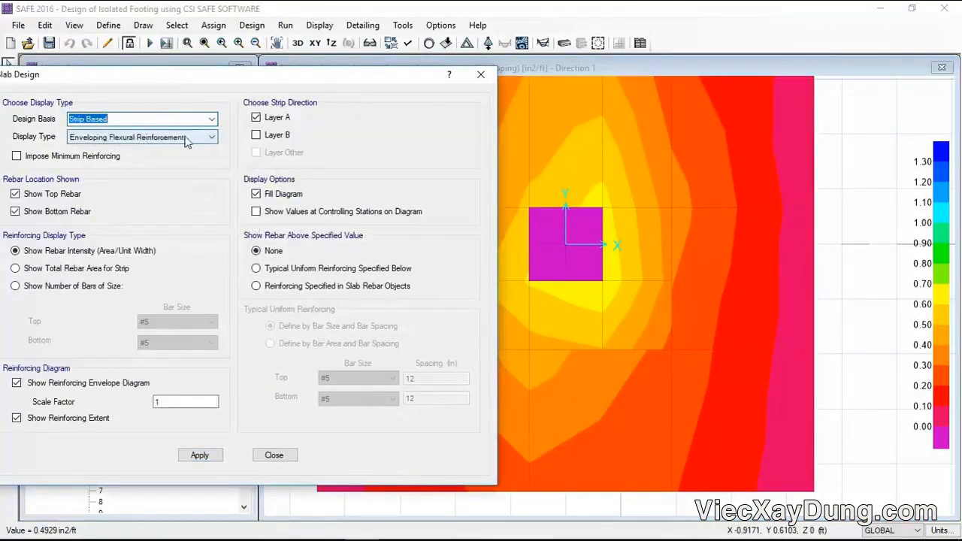
{"action": "left_click", "coordinate": [197, 456]}
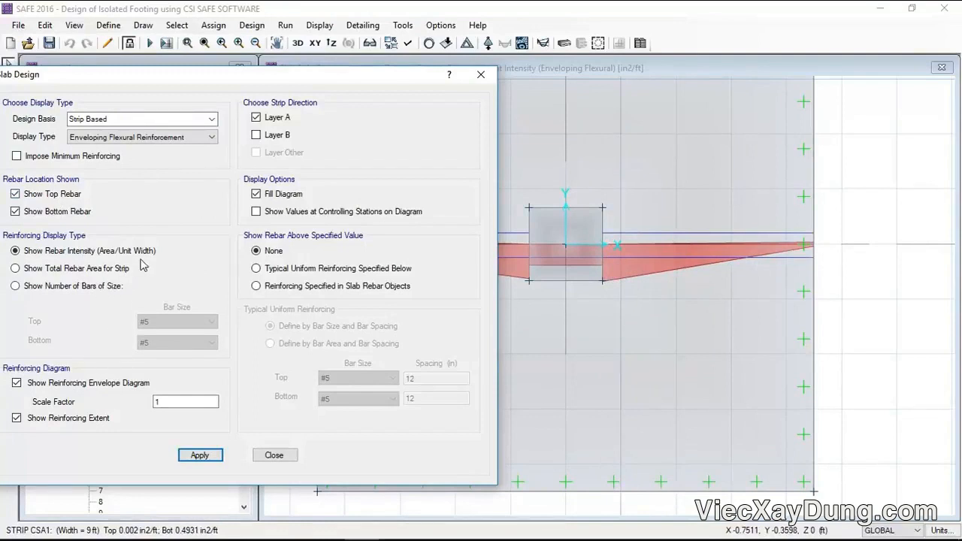
{"action": "left_click", "coordinate": [68, 269]}
{"action": "left_click", "coordinate": [195, 456]}
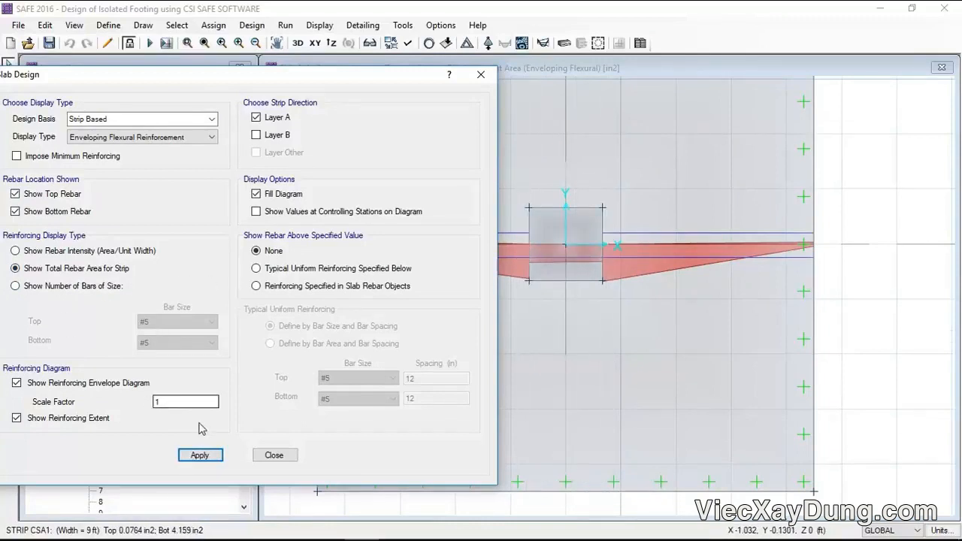
Show only layer B's total rebar area, read it at the column face, and switch the display back to rebar intensity.
{"action": "left_click", "coordinate": [256, 134]}
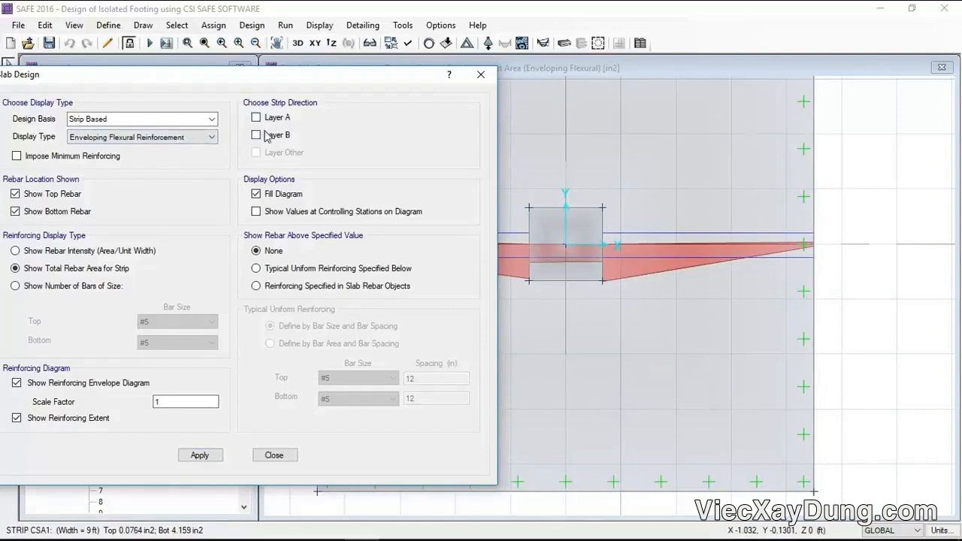
{"action": "left_click", "coordinate": [216, 455]}
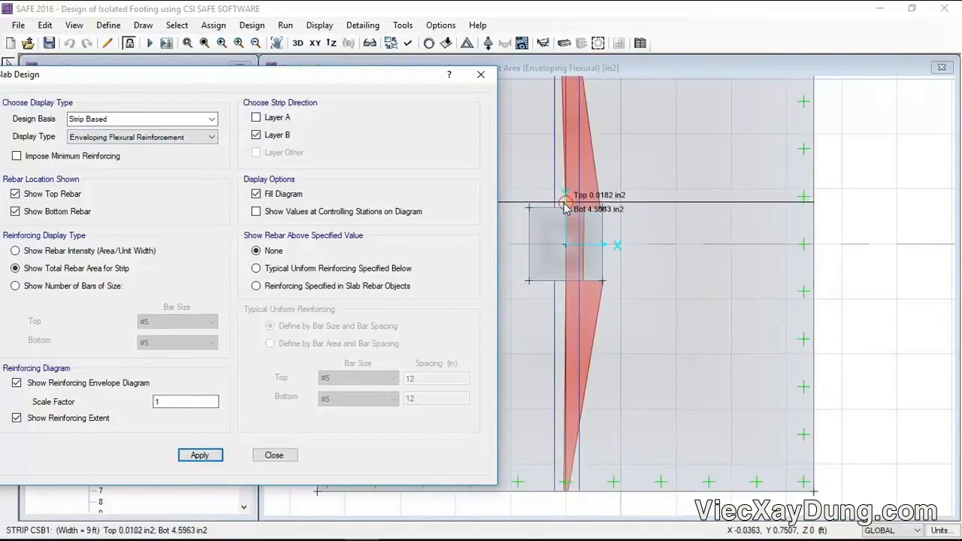
{"action": "left_click", "coordinate": [48, 252]}
{"action": "left_click", "coordinate": [196, 455]}
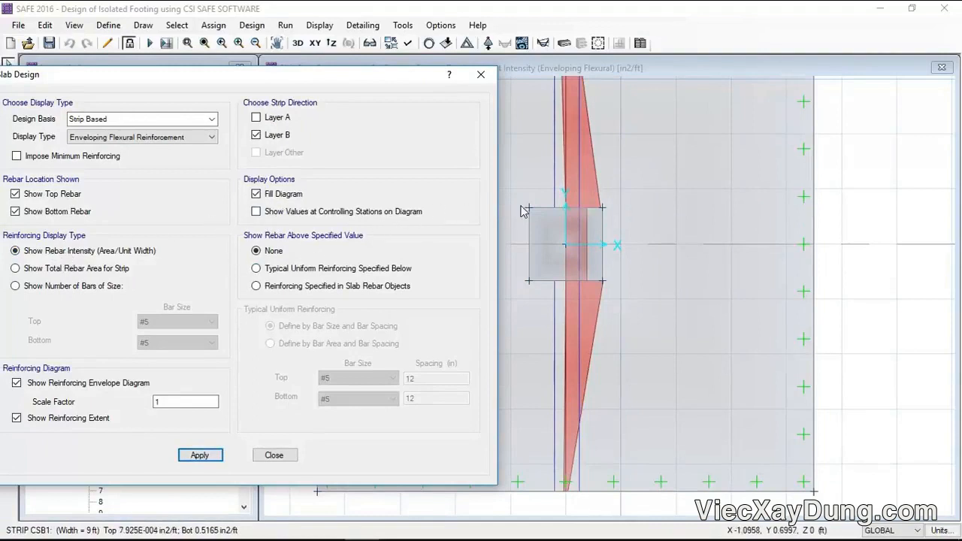
Show layer B's rebar above typical uniform #5 bars, and set the top and bottom bar spacing to 6 in.
{"action": "left_click", "coordinate": [264, 270]}
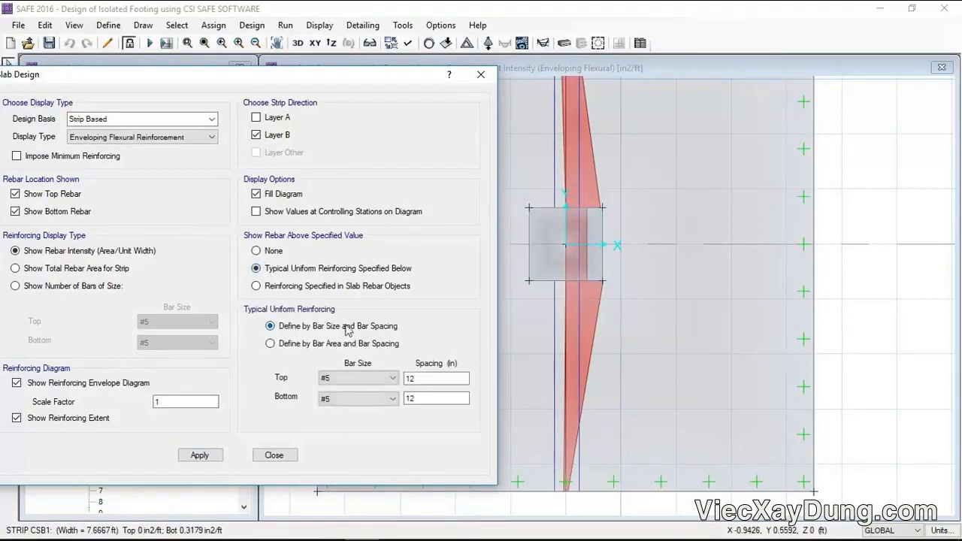
{"action": "left_click", "coordinate": [209, 457]}
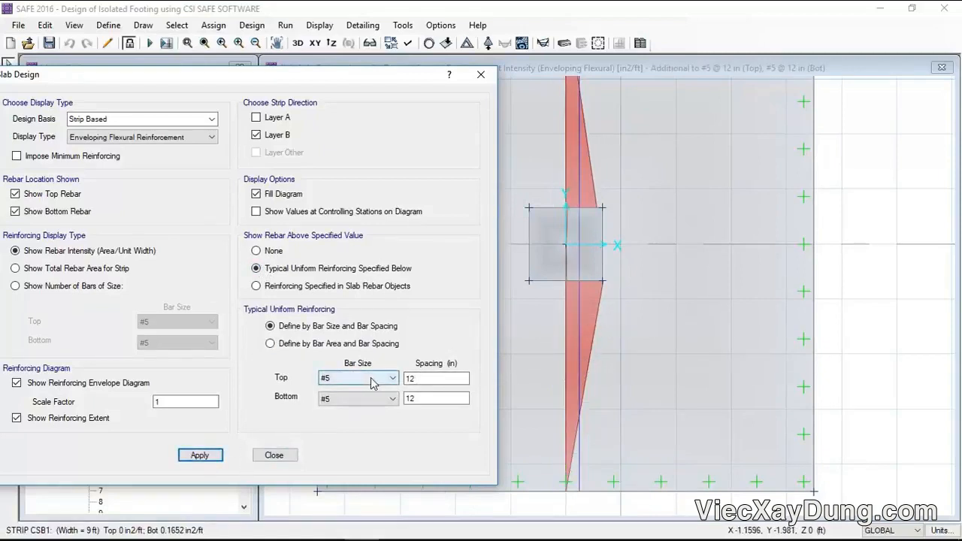
{"action": "left_click_drag", "start_coordinate": [421, 379], "coordinate": [405, 397]}
{"action": "type", "text": "66"}
{"action": "left_click", "coordinate": [213, 458]}
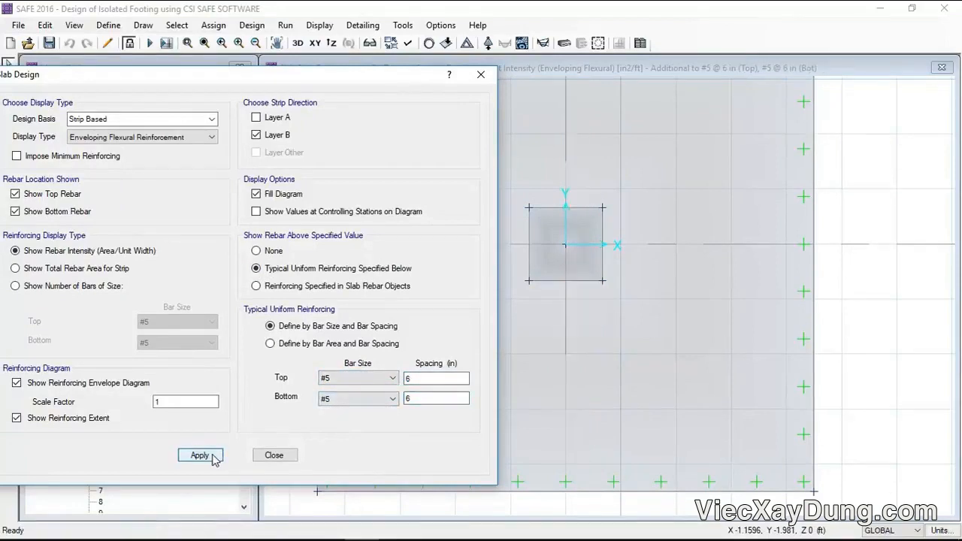
Set the typical uniform reinforcing to #4 bars at both top and bottom and update the diagram.
{"action": "left_click", "coordinate": [391, 378]}
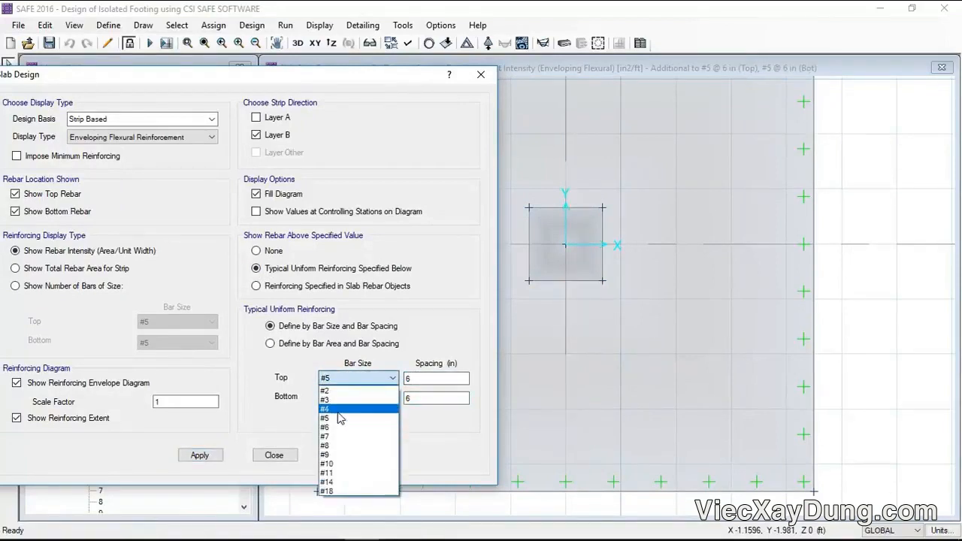
{"action": "left_click", "coordinate": [330, 409]}
{"action": "left_click", "coordinate": [354, 398]}
{"action": "left_click", "coordinate": [331, 418]}
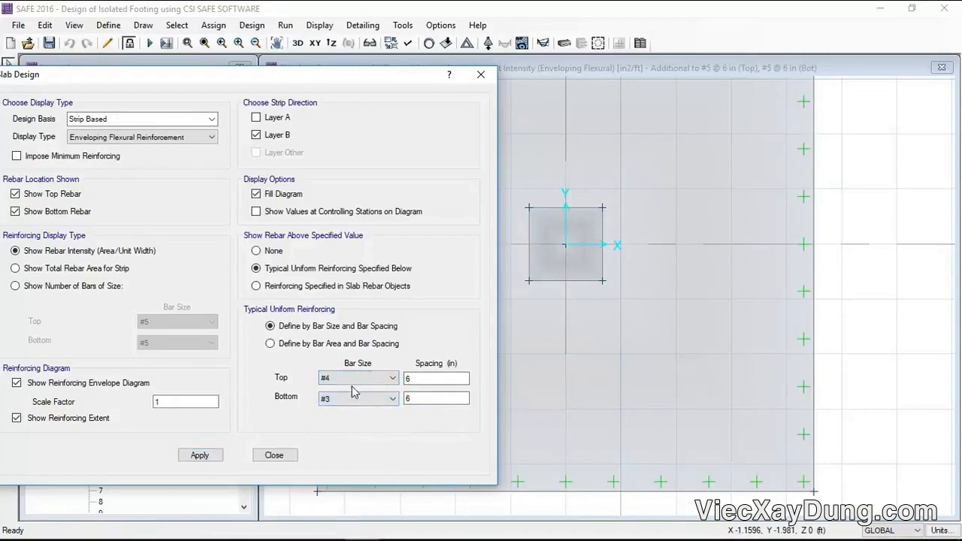
{"action": "left_click", "coordinate": [357, 398]}
{"action": "left_click", "coordinate": [331, 428]}
{"action": "left_click", "coordinate": [209, 459]}
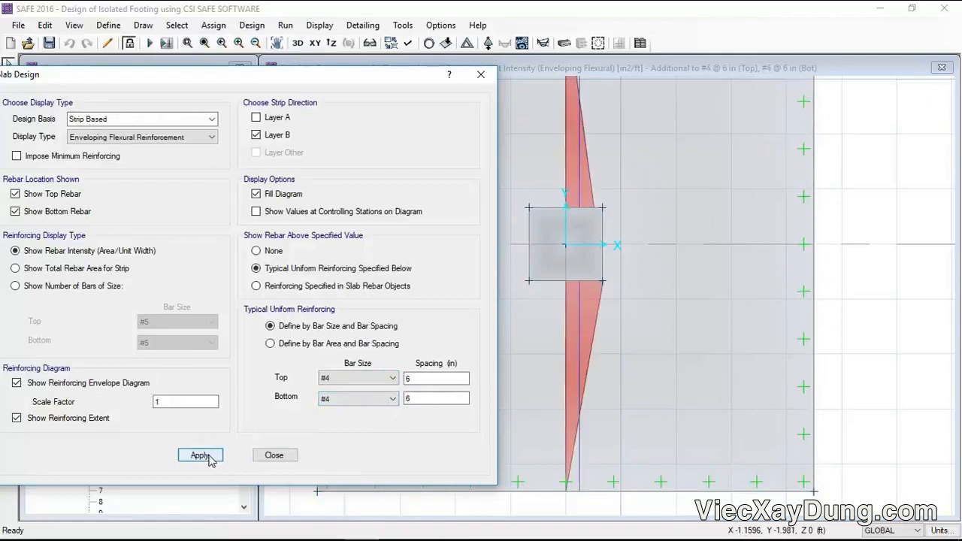
Set the top and bottom spacing of the typical #4 bars to 4 in and include layer A in the reinforcement display.
{"action": "double_click", "coordinate": [407, 379]}
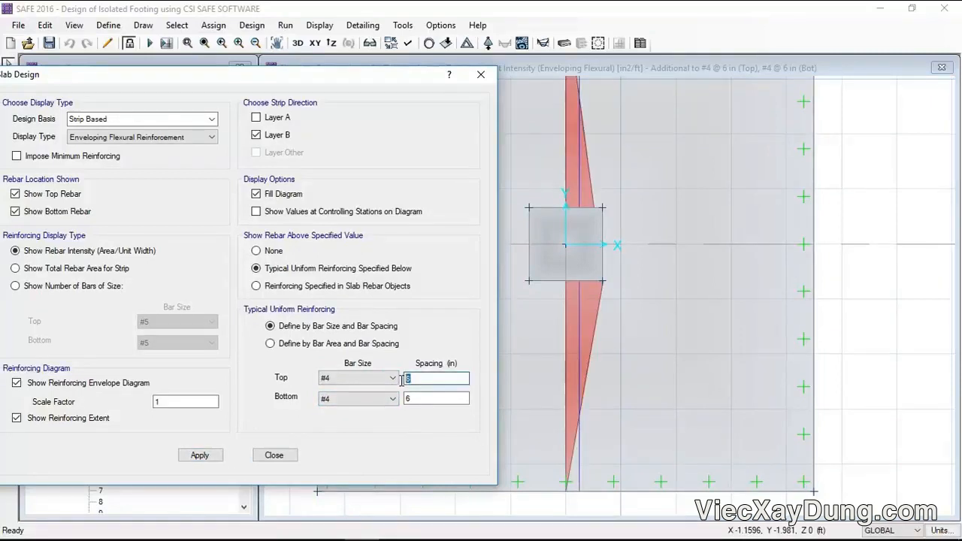
{"action": "type", "text": "4"}
{"action": "double_click", "coordinate": [418, 396]}
{"action": "type", "text": "4"}
{"action": "left_click", "coordinate": [226, 461]}
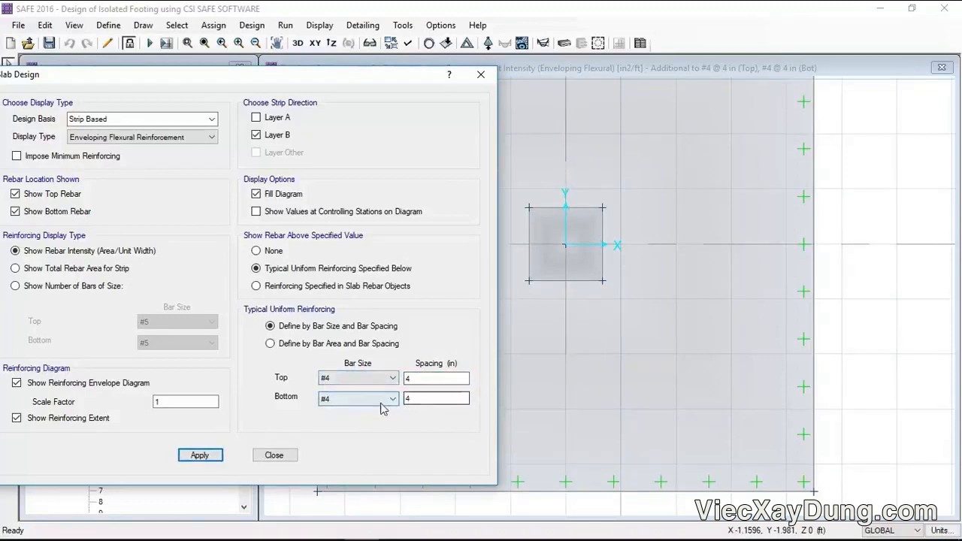
{"action": "left_click", "coordinate": [256, 117]}
{"action": "left_click", "coordinate": [200, 454]}
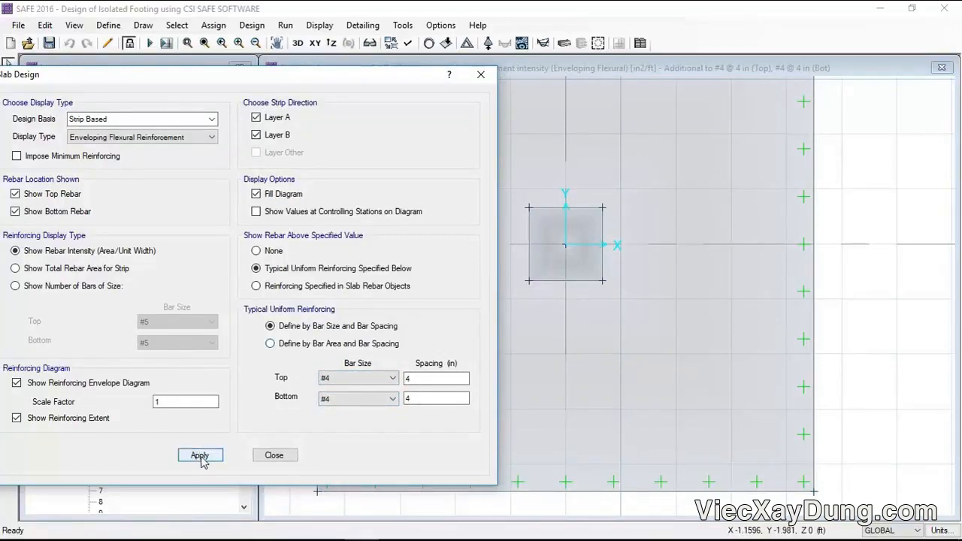
Run the detailing for the footing.
{"action": "left_click", "coordinate": [286, 24]}
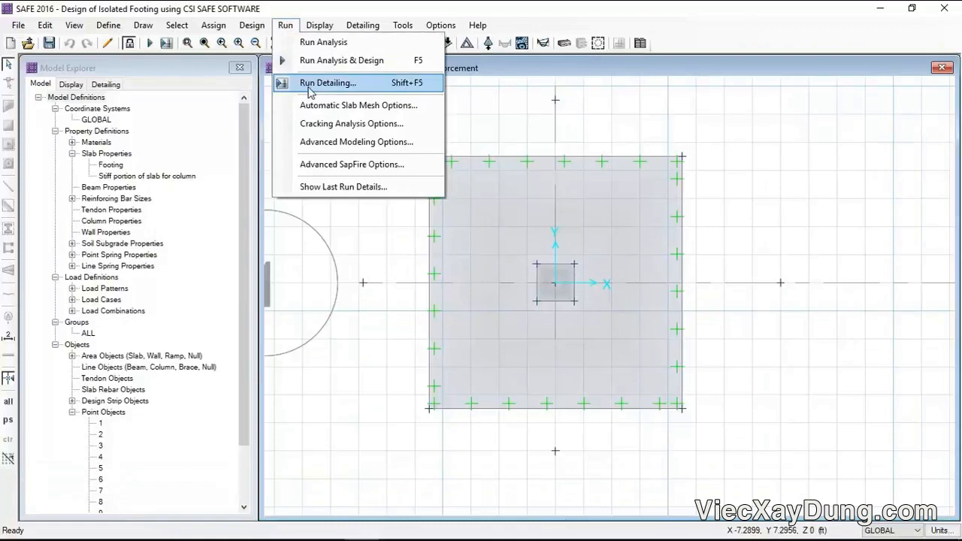
{"action": "left_click", "coordinate": [321, 2]}
{"action": "left_click", "coordinate": [284, 26]}
{"action": "left_click", "coordinate": [283, 25]}
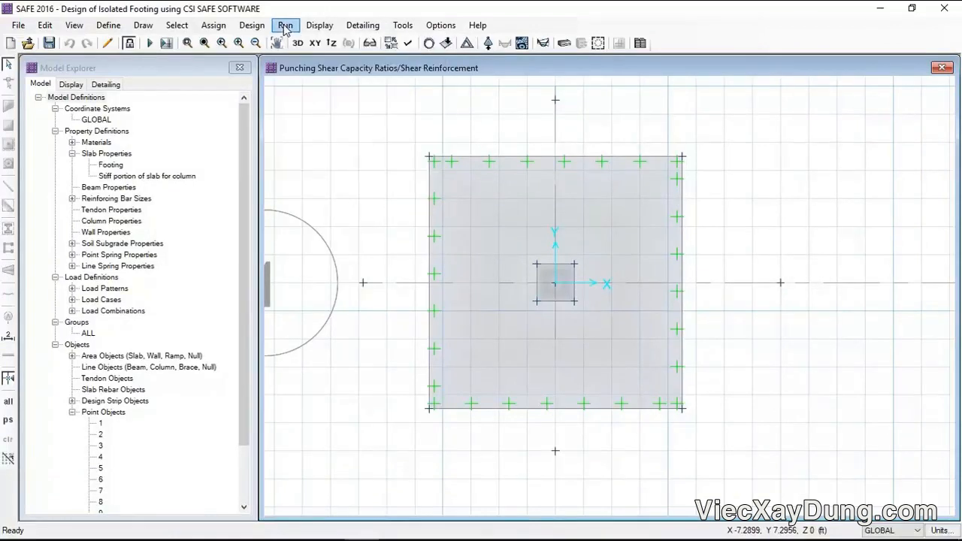
{"action": "left_click", "coordinate": [284, 26]}
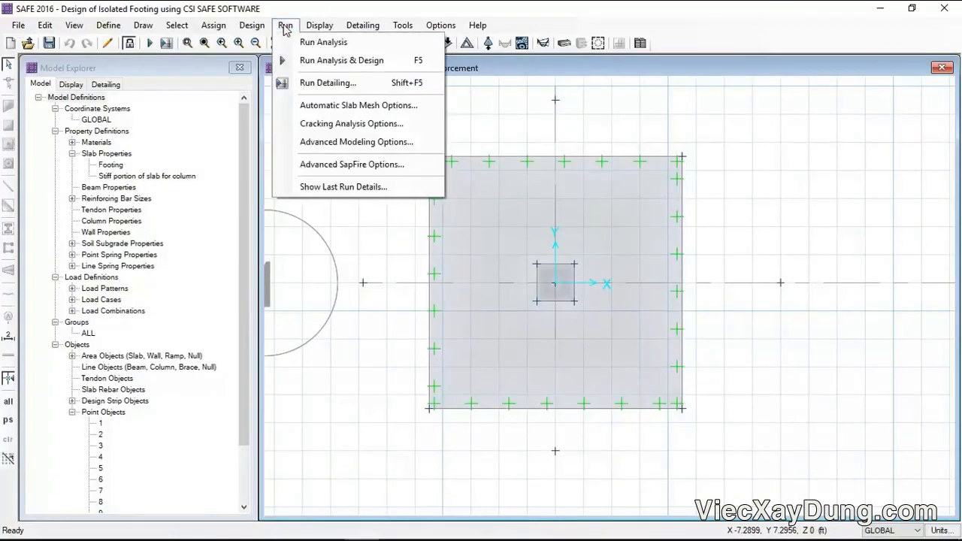
{"action": "left_click", "coordinate": [323, 83]}
{"action": "left_click", "coordinate": [448, 351]}
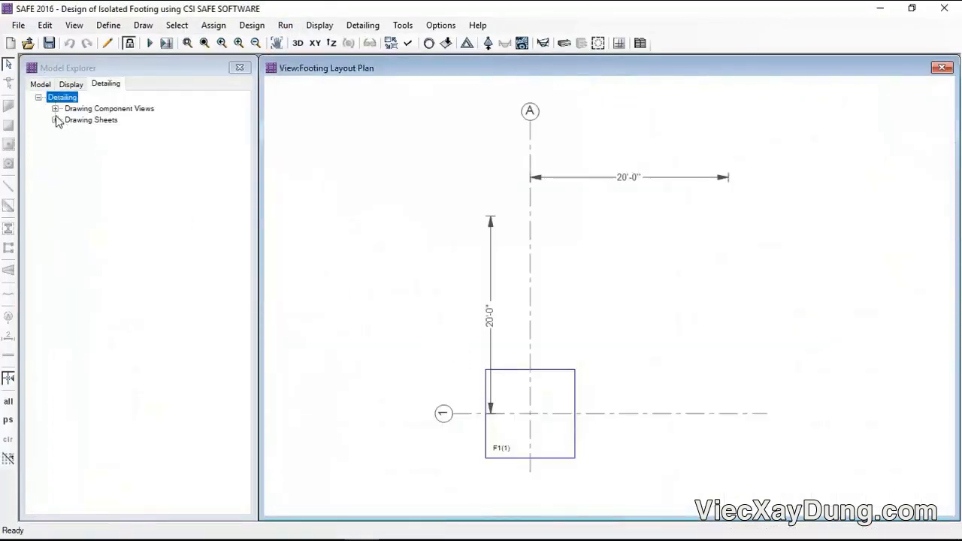
View the Footing Layout Plan, Footings Table and Footings Bill of Quantities among the detailing component views.
{"action": "left_click", "coordinate": [55, 108]}
{"action": "left_click", "coordinate": [72, 188]}
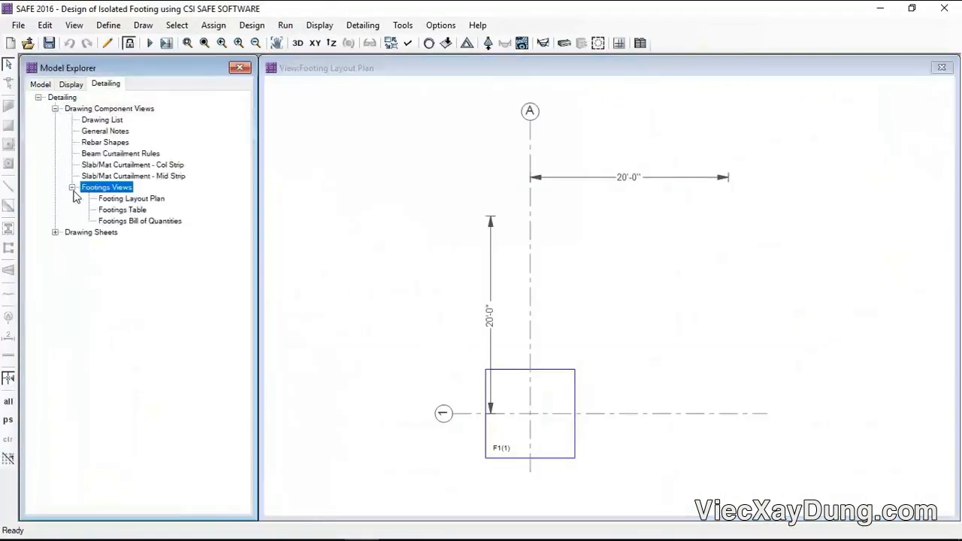
{"action": "double_click", "coordinate": [117, 201]}
{"action": "double_click", "coordinate": [120, 211]}
{"action": "left_click", "coordinate": [126, 222]}
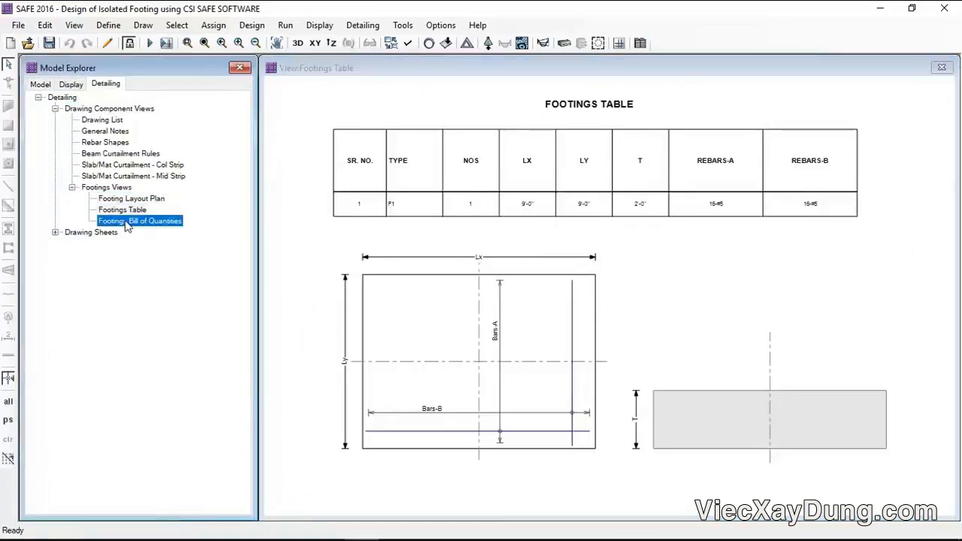
{"action": "double_click", "coordinate": [126, 224]}
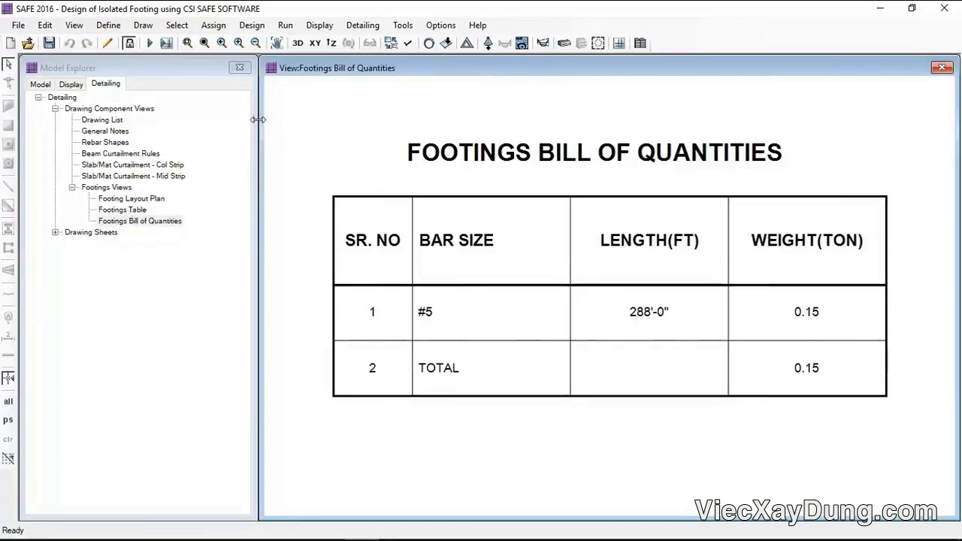
{"action": "left_click", "coordinate": [361, 26]}
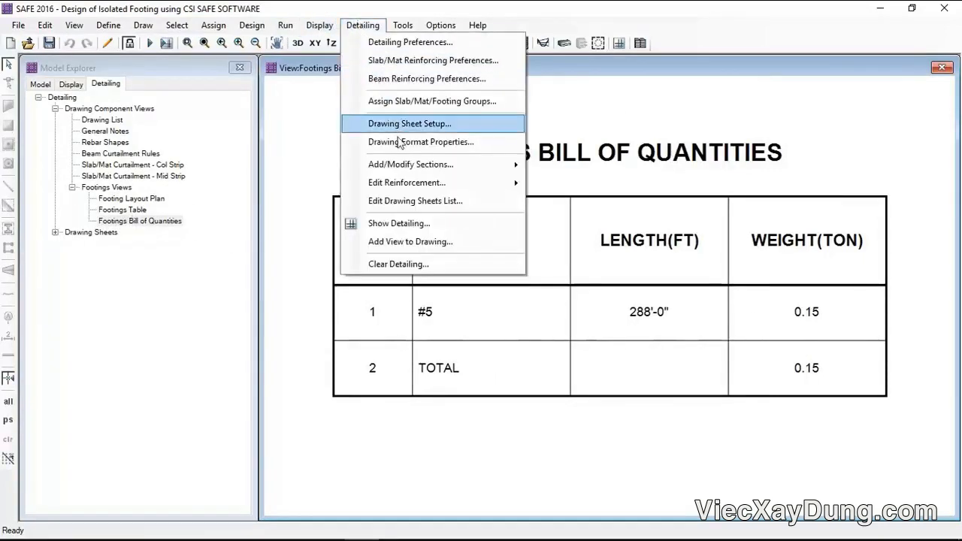
{"action": "left_click", "coordinate": [430, 47]}
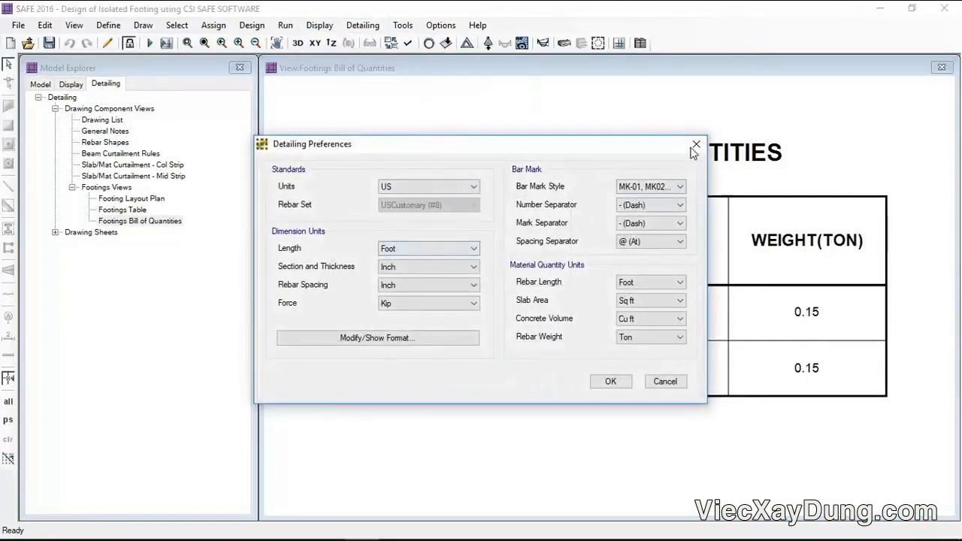
{"action": "left_click", "coordinate": [695, 145]}
In the slab/mat reinforcing preferences, set the preferred rebar sizes for column strip top, column strip bottom and middle strip top to #4.
{"action": "left_click", "coordinate": [362, 25]}
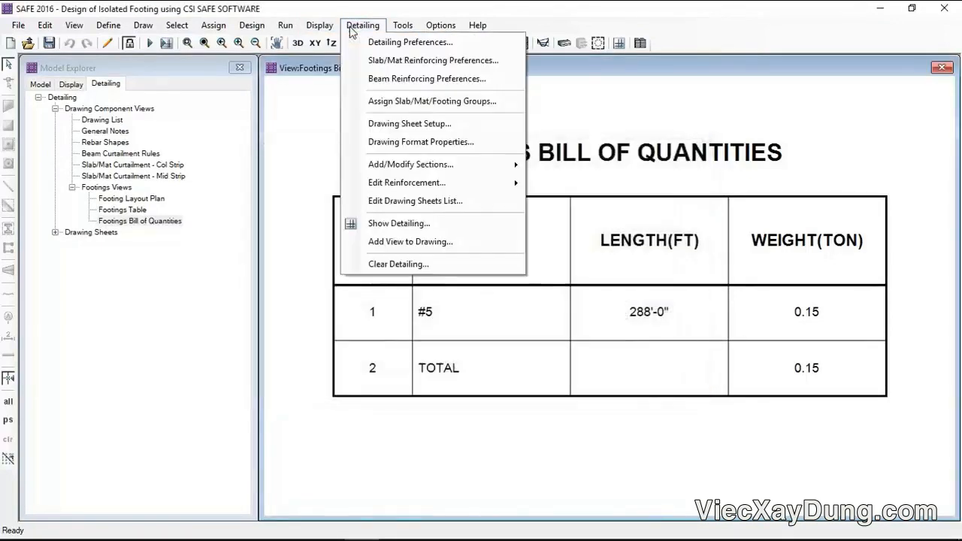
{"action": "left_click", "coordinate": [391, 62]}
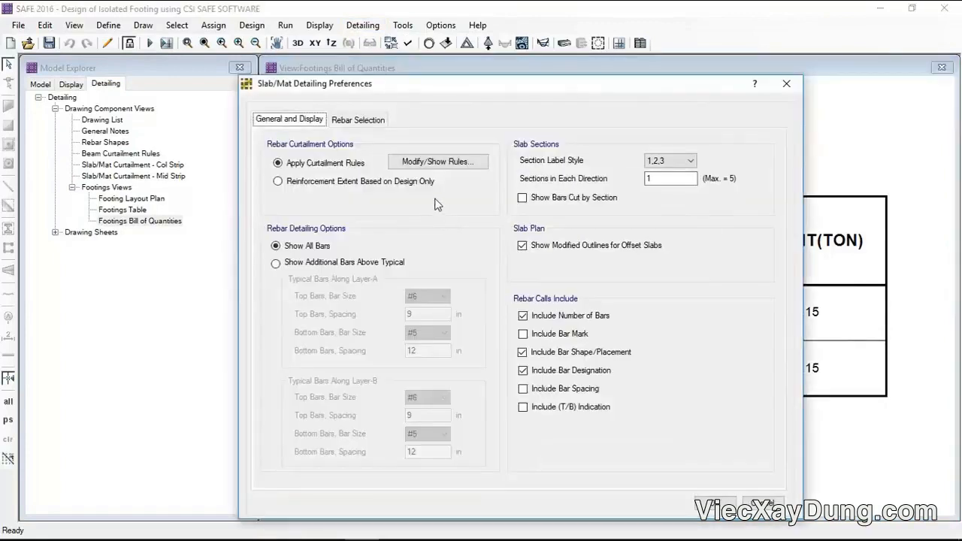
{"action": "left_click", "coordinate": [368, 122]}
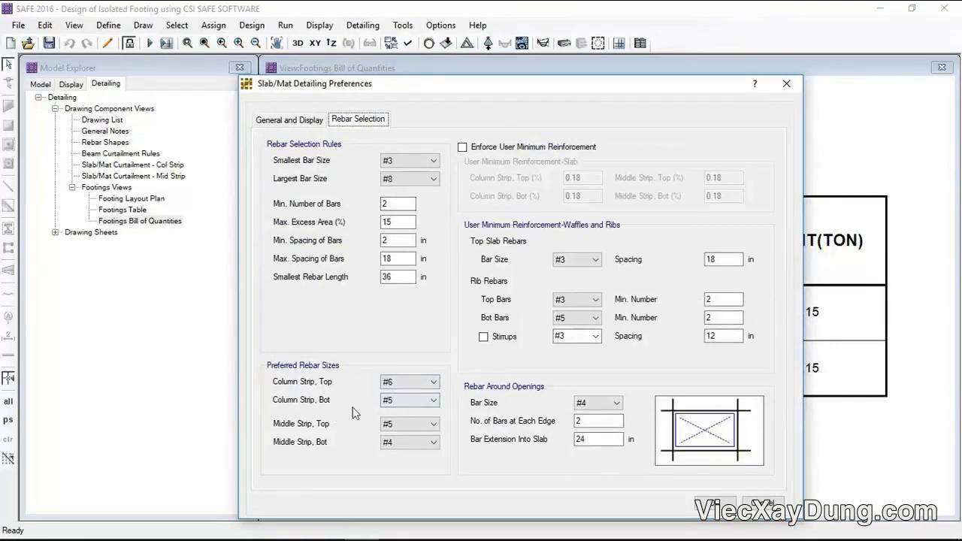
{"action": "left_click", "coordinate": [420, 383]}
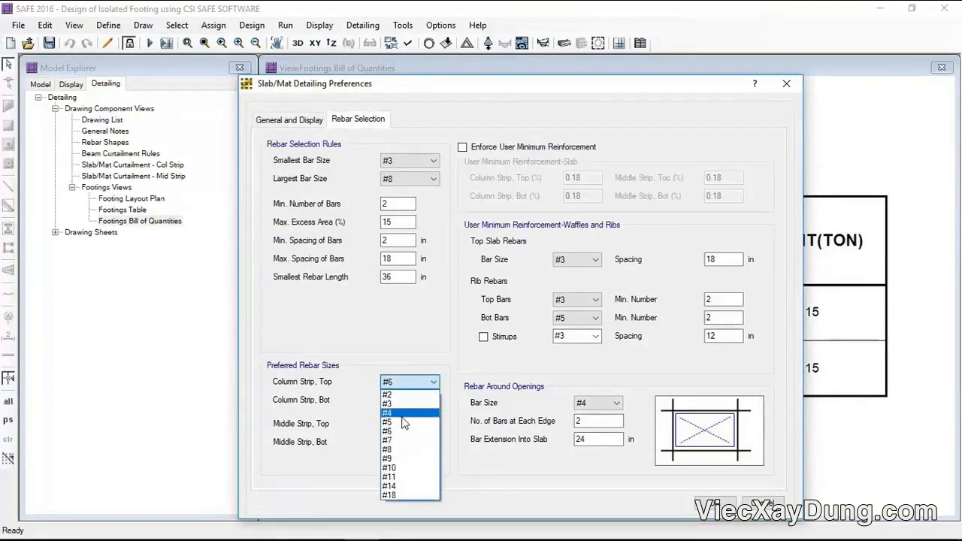
{"action": "left_click", "coordinate": [402, 413]}
{"action": "left_click", "coordinate": [406, 399]}
{"action": "left_click", "coordinate": [406, 431]}
{"action": "left_click", "coordinate": [406, 424]}
{"action": "left_click", "coordinate": [414, 333]}
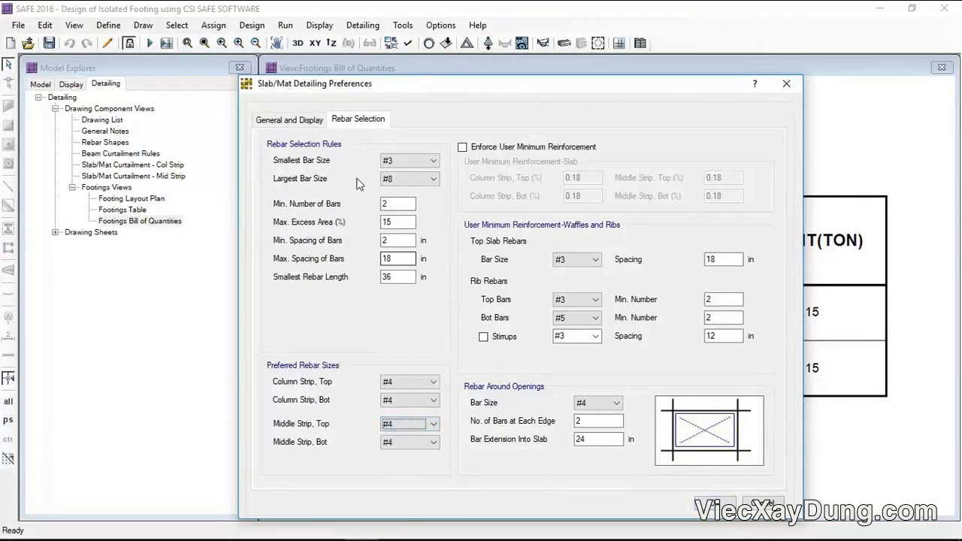
Set the smallest bar size in the rebar selection rules to #4, leave user minimum reinforcement unenforced, and accept the slab/mat preferences.
{"action": "left_click", "coordinate": [415, 160]}
{"action": "left_click", "coordinate": [406, 191]}
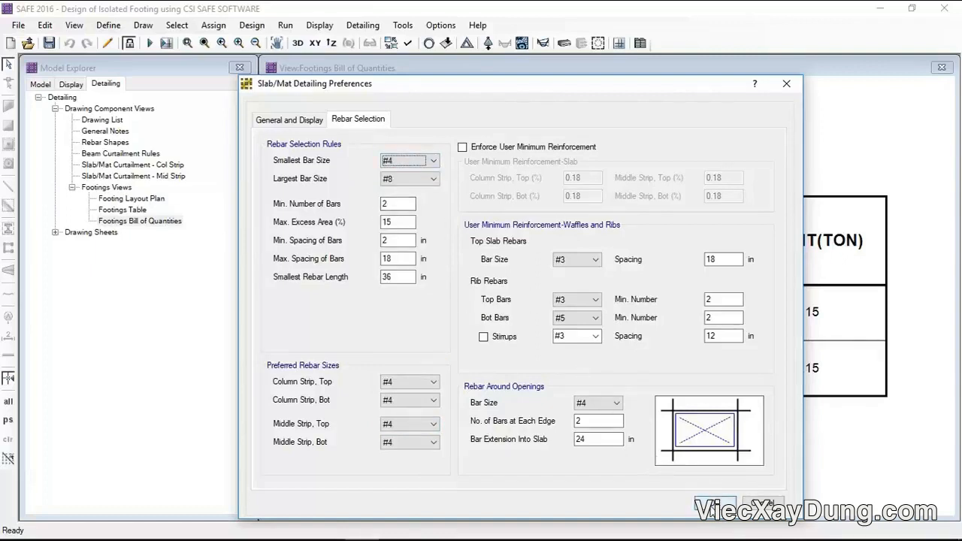
{"action": "left_click", "coordinate": [475, 149]}
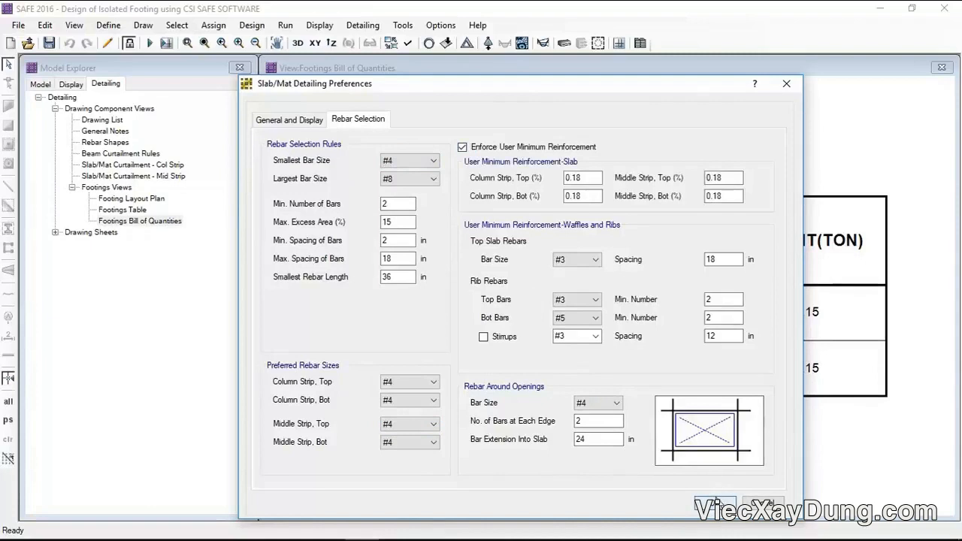
{"action": "left_click", "coordinate": [474, 149]}
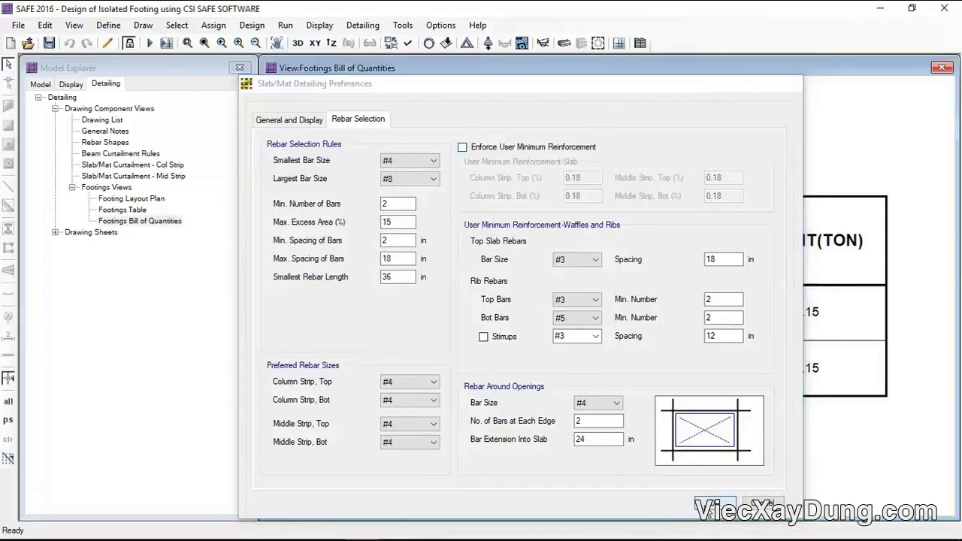
{"action": "left_click", "coordinate": [714, 504]}
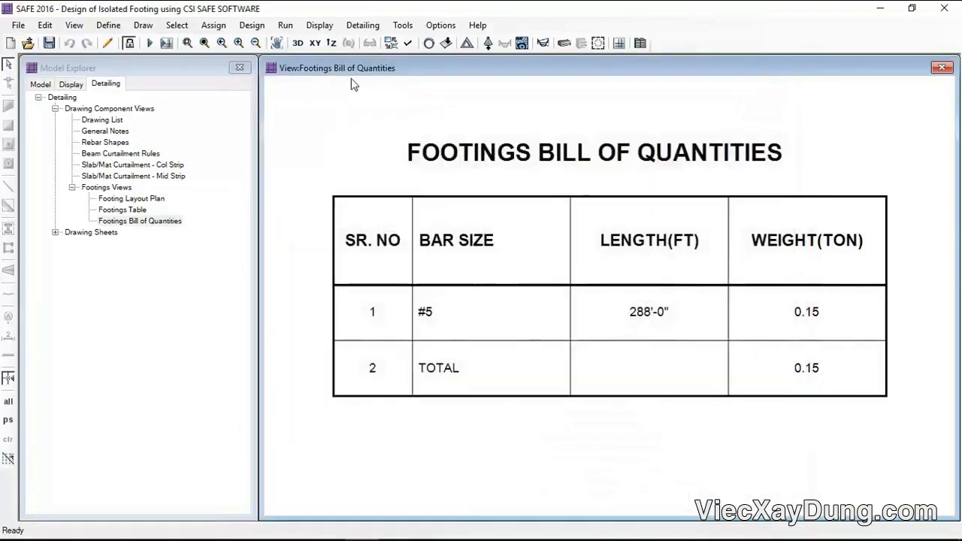
Run new detailing for the footing and generate its drawings with the default detailing options.
{"action": "left_click", "coordinate": [285, 25]}
{"action": "left_click", "coordinate": [312, 84]}
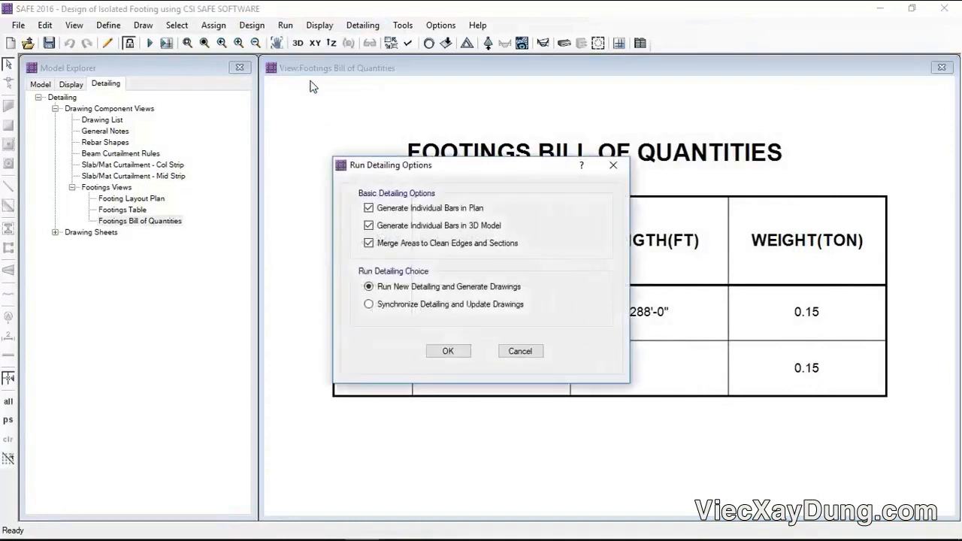
{"action": "left_click", "coordinate": [445, 356]}
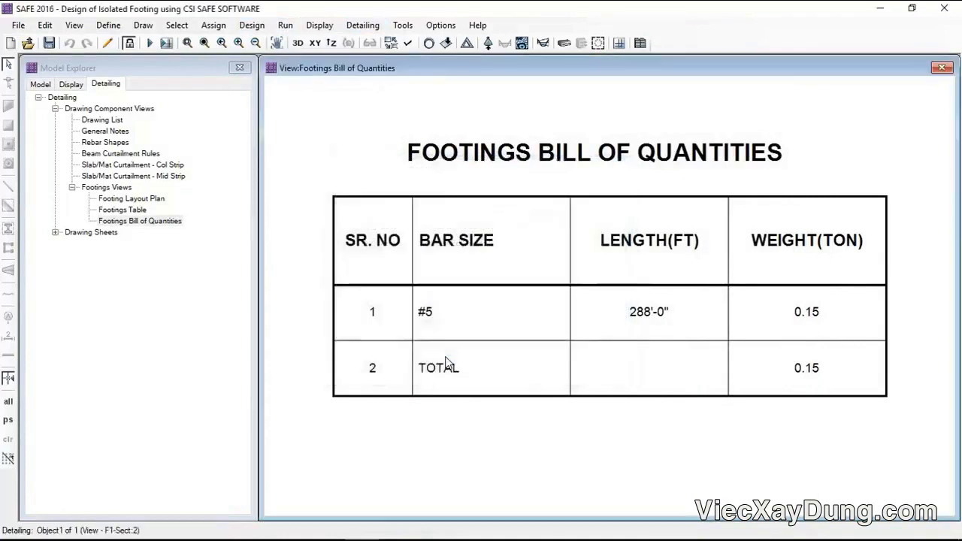
Open the regenerated Footings Bill of Quantities from the footing views and examine the bar size, length and weight.
{"action": "left_click", "coordinate": [55, 109]}
{"action": "left_click", "coordinate": [72, 187]}
{"action": "double_click", "coordinate": [117, 221]}
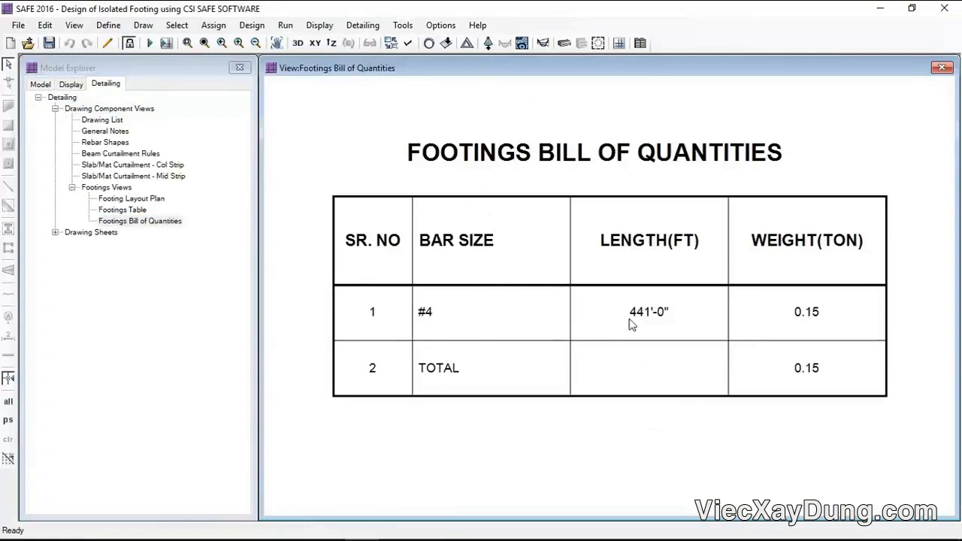
{"action": "mouse_move", "coordinate": [444, 531]}
{"action": "mouse_move", "coordinate": [473, 526]}
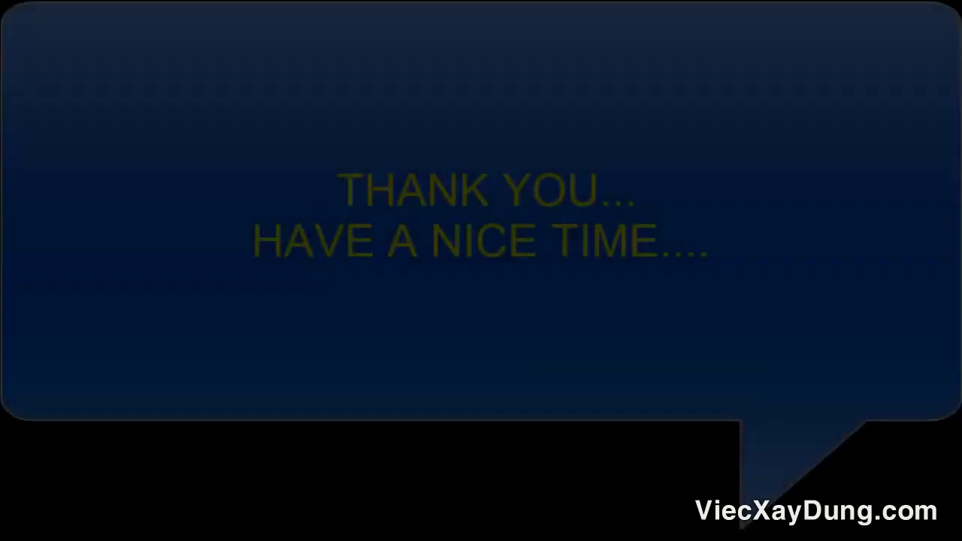